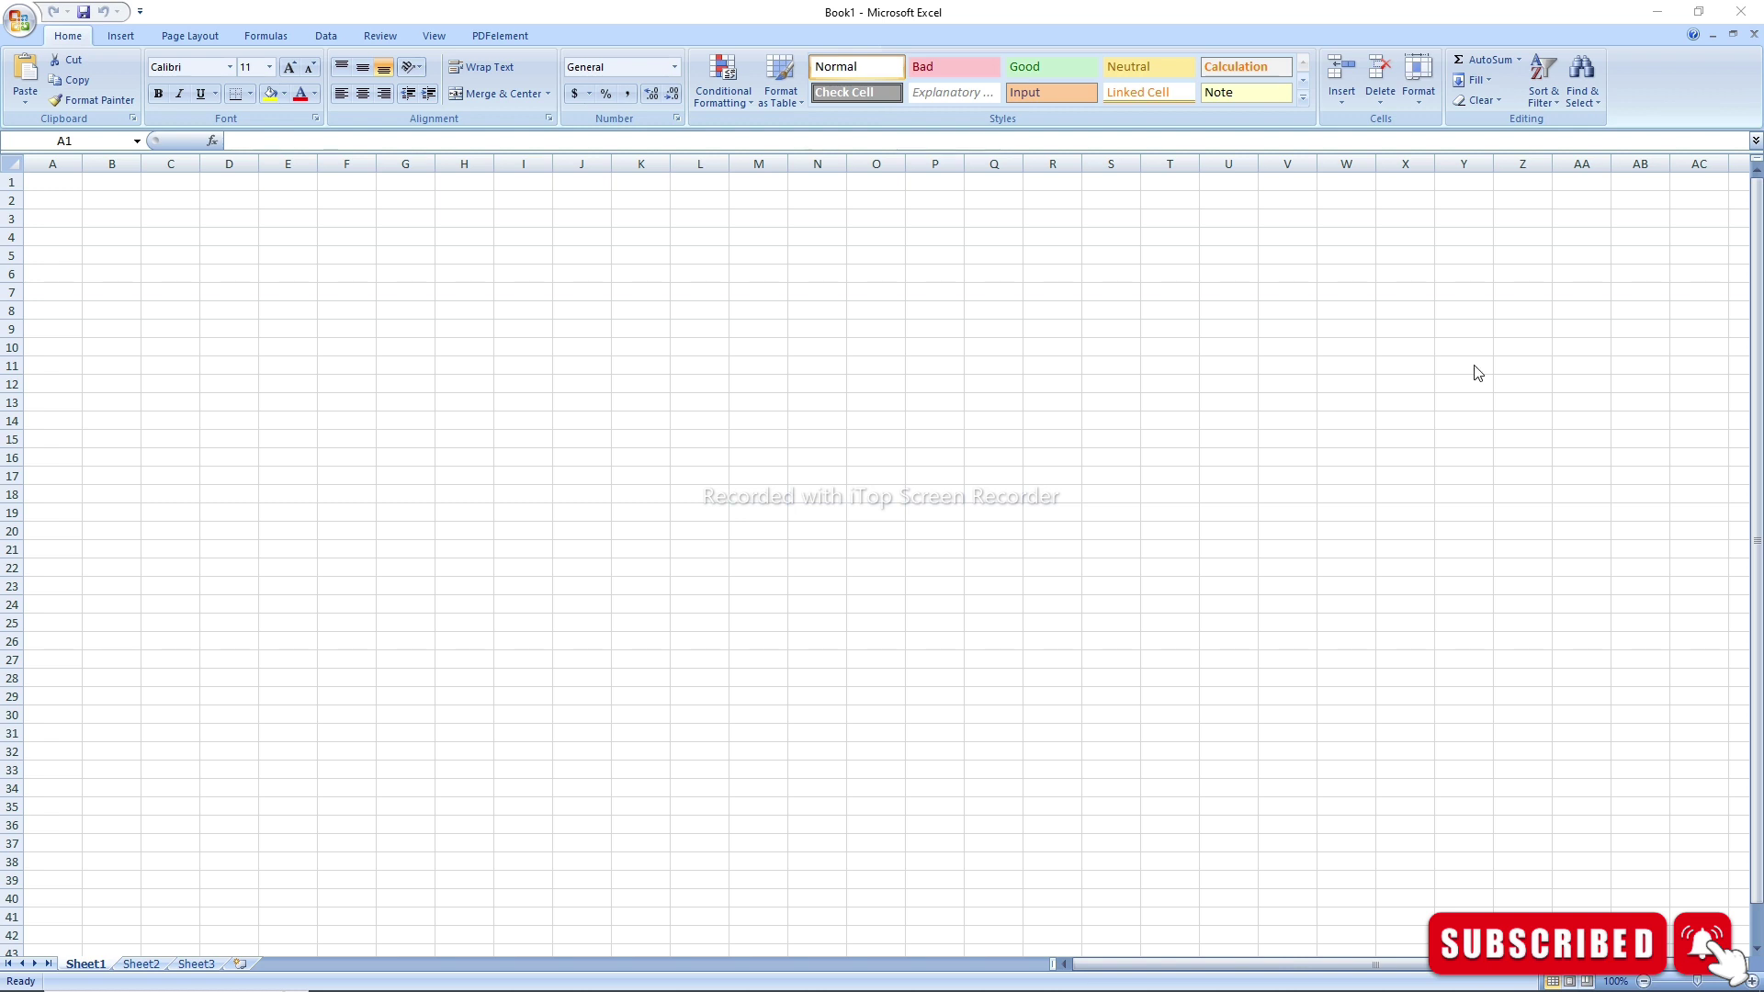
Step: Enter the test value 45 in cell I7
click(524, 292)
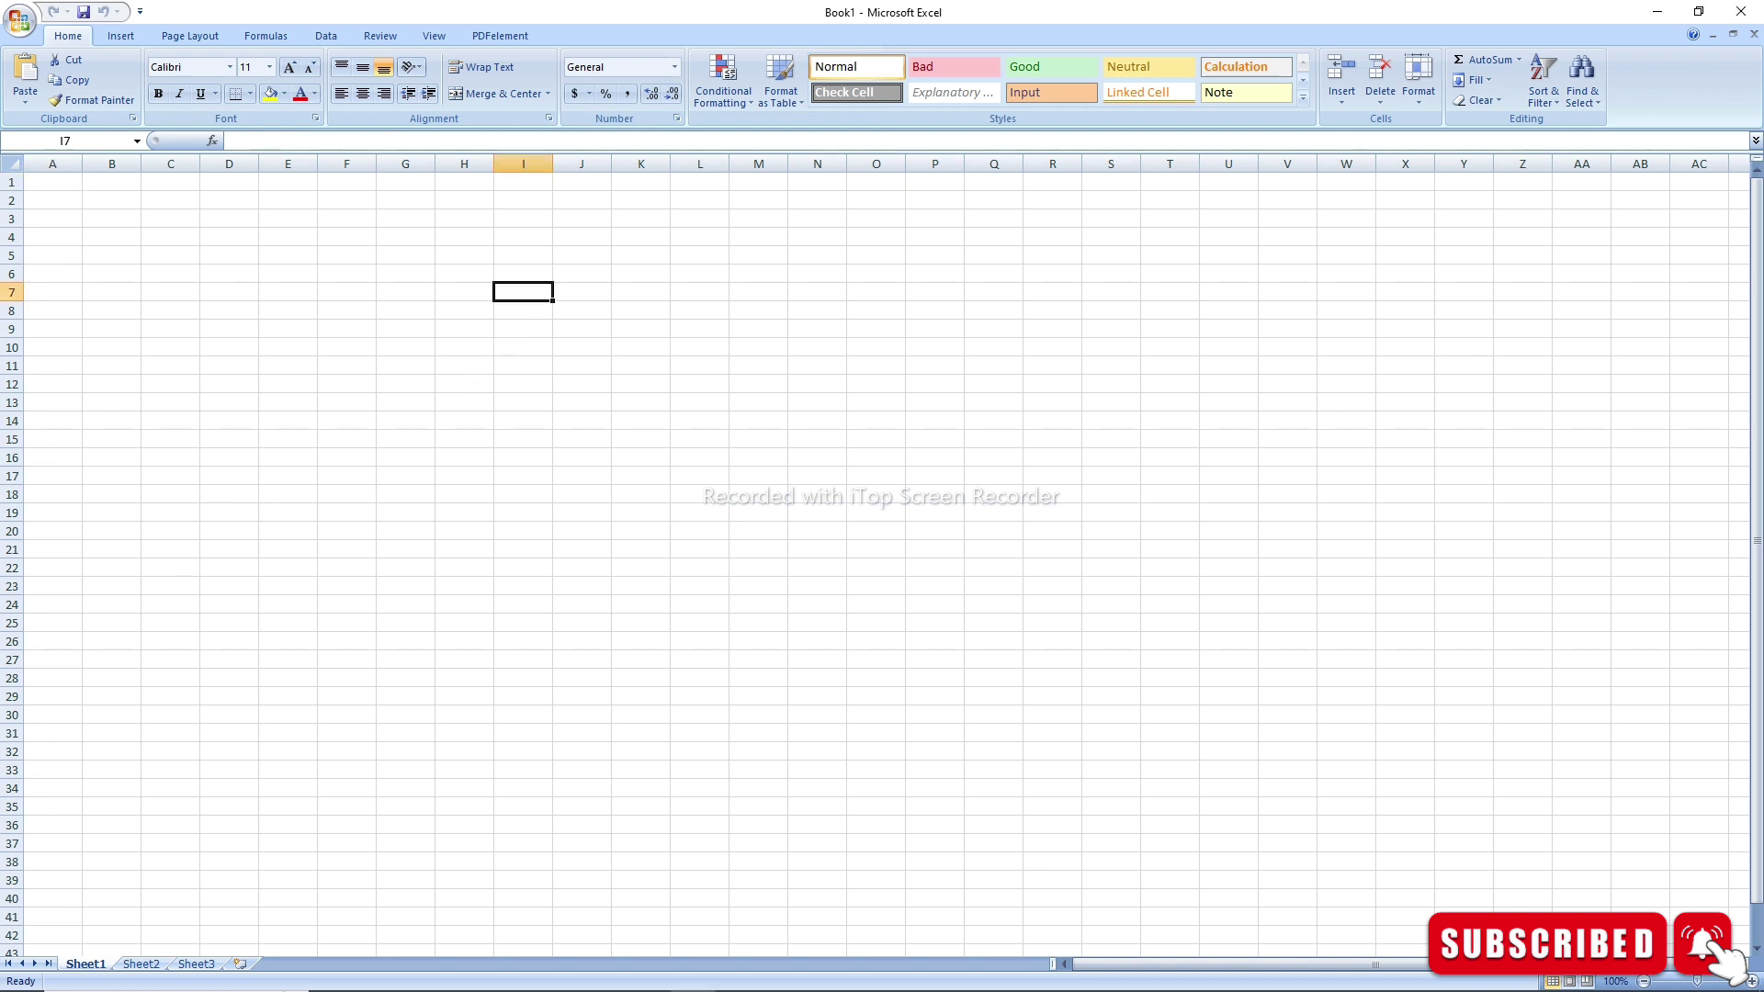
text(456+)
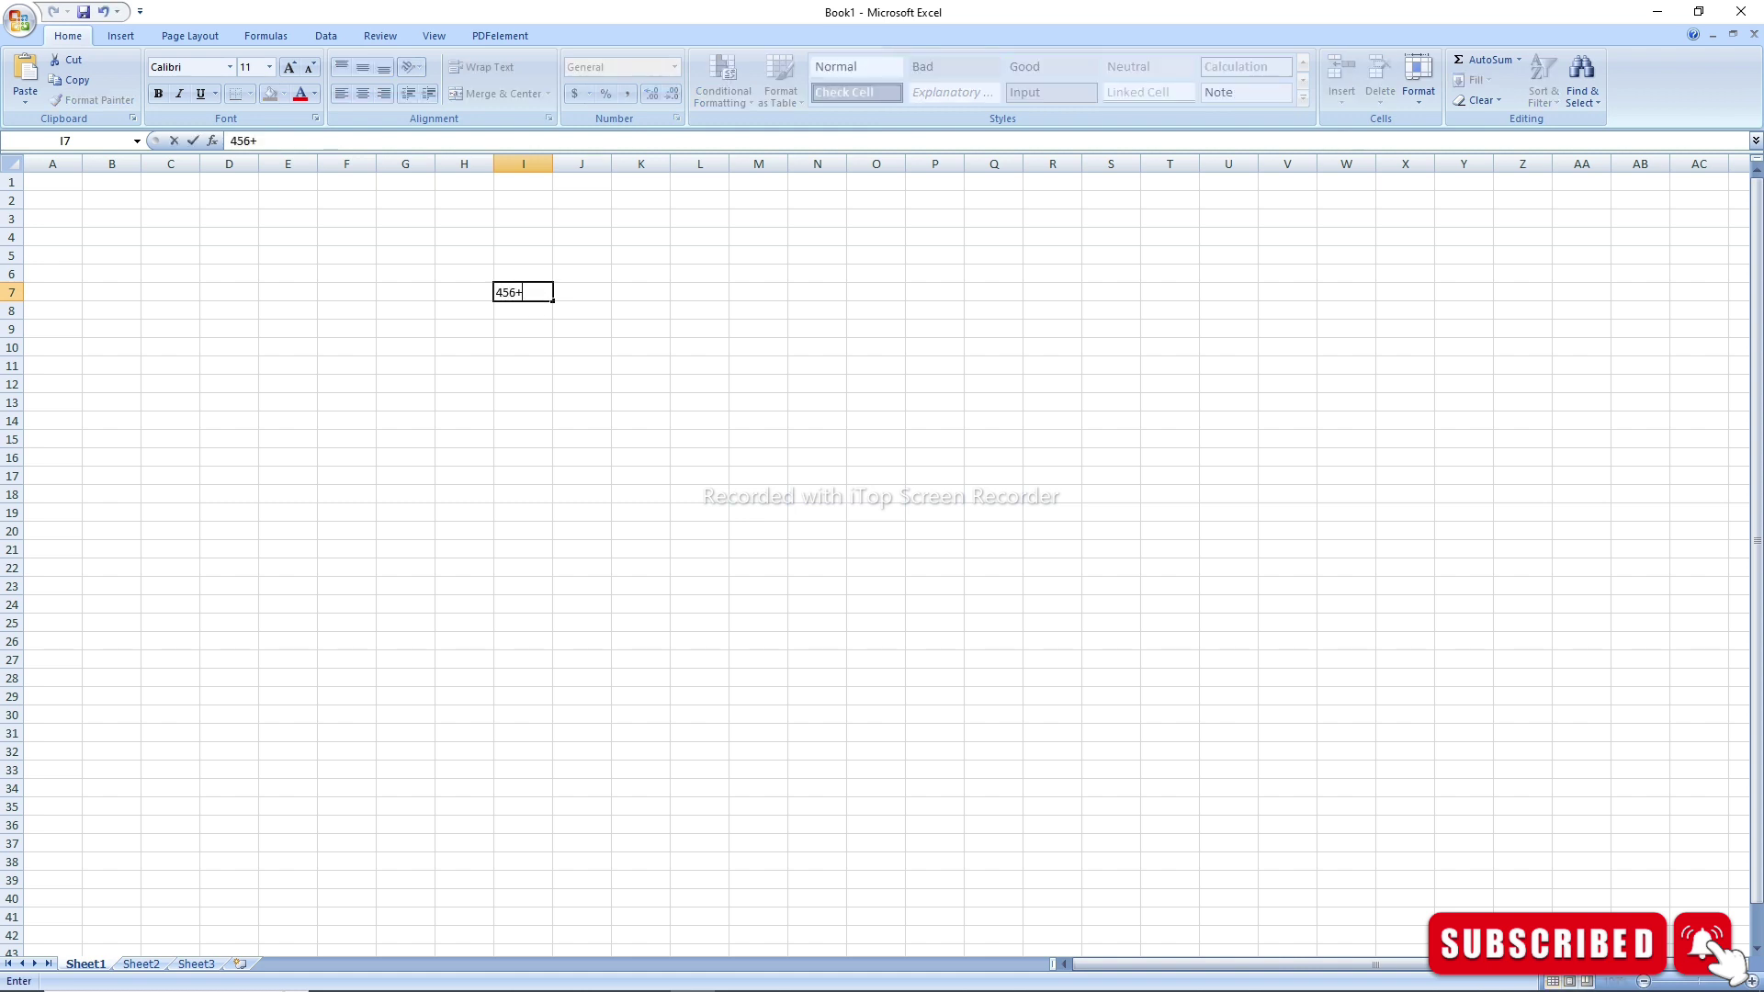
text(8)
key(BackSpace)
key(BackSpace)
key(BackSpace)
click(758, 439)
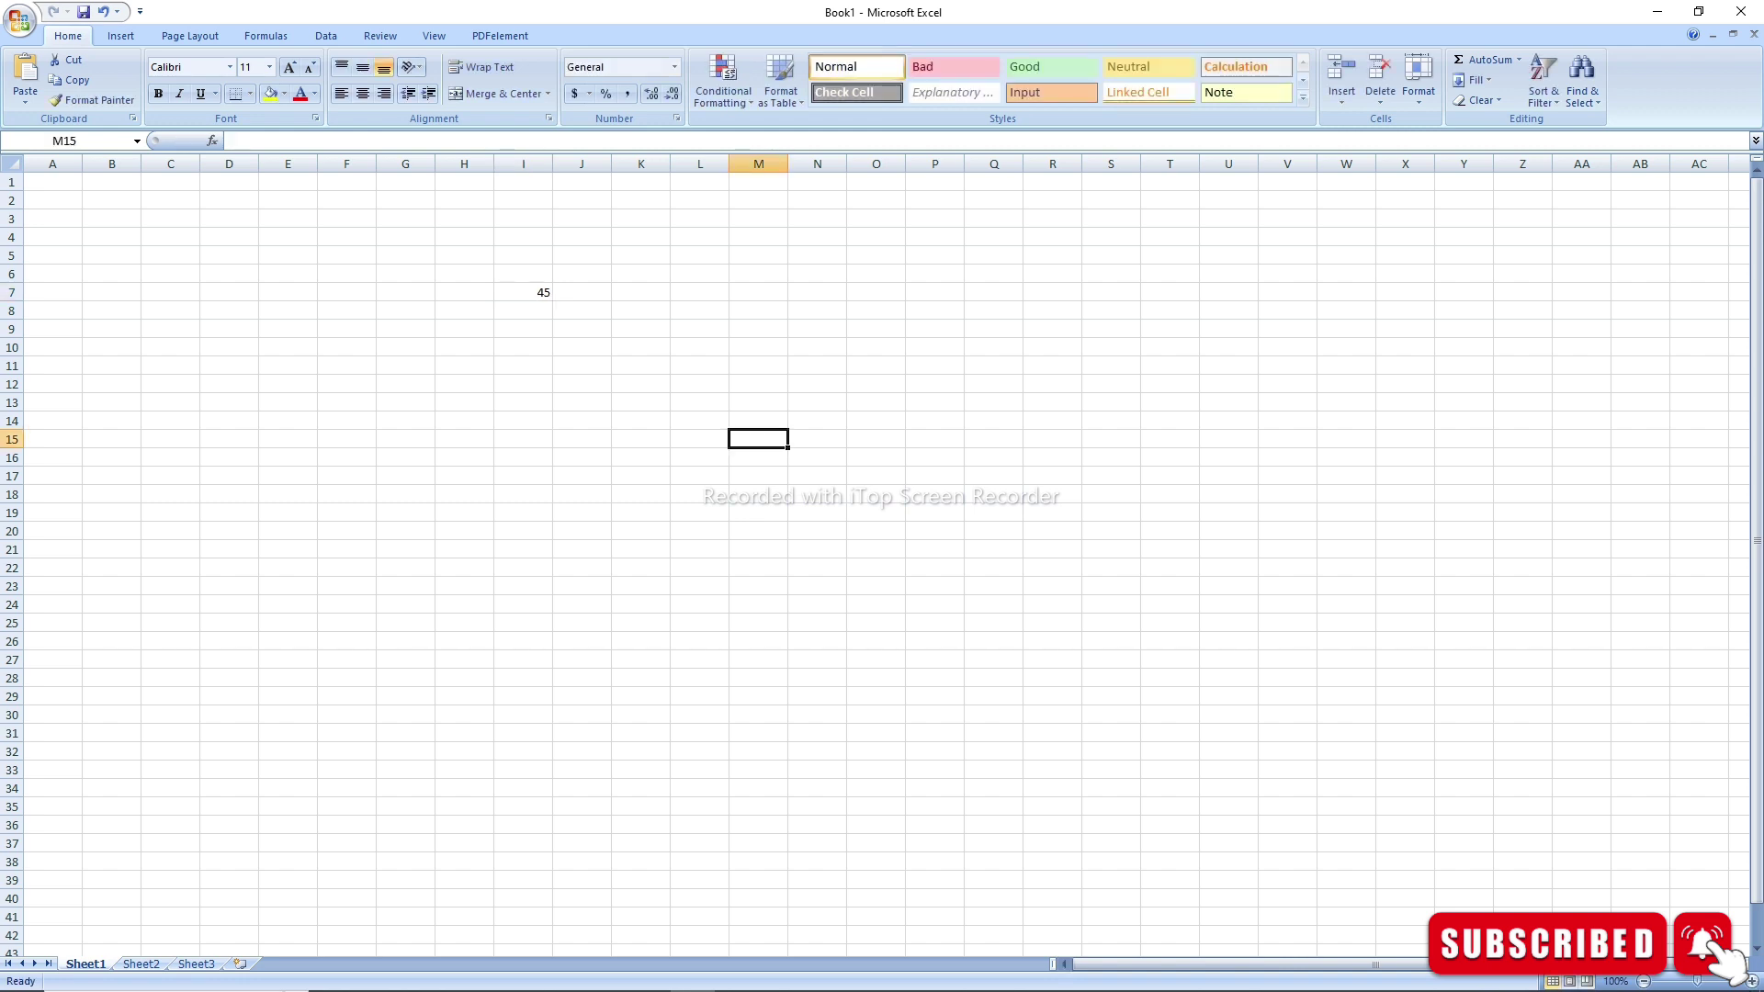
Step: Zoom the sheet to about 214% and clear the 45 from I7
drag(1697, 981, 1714, 981)
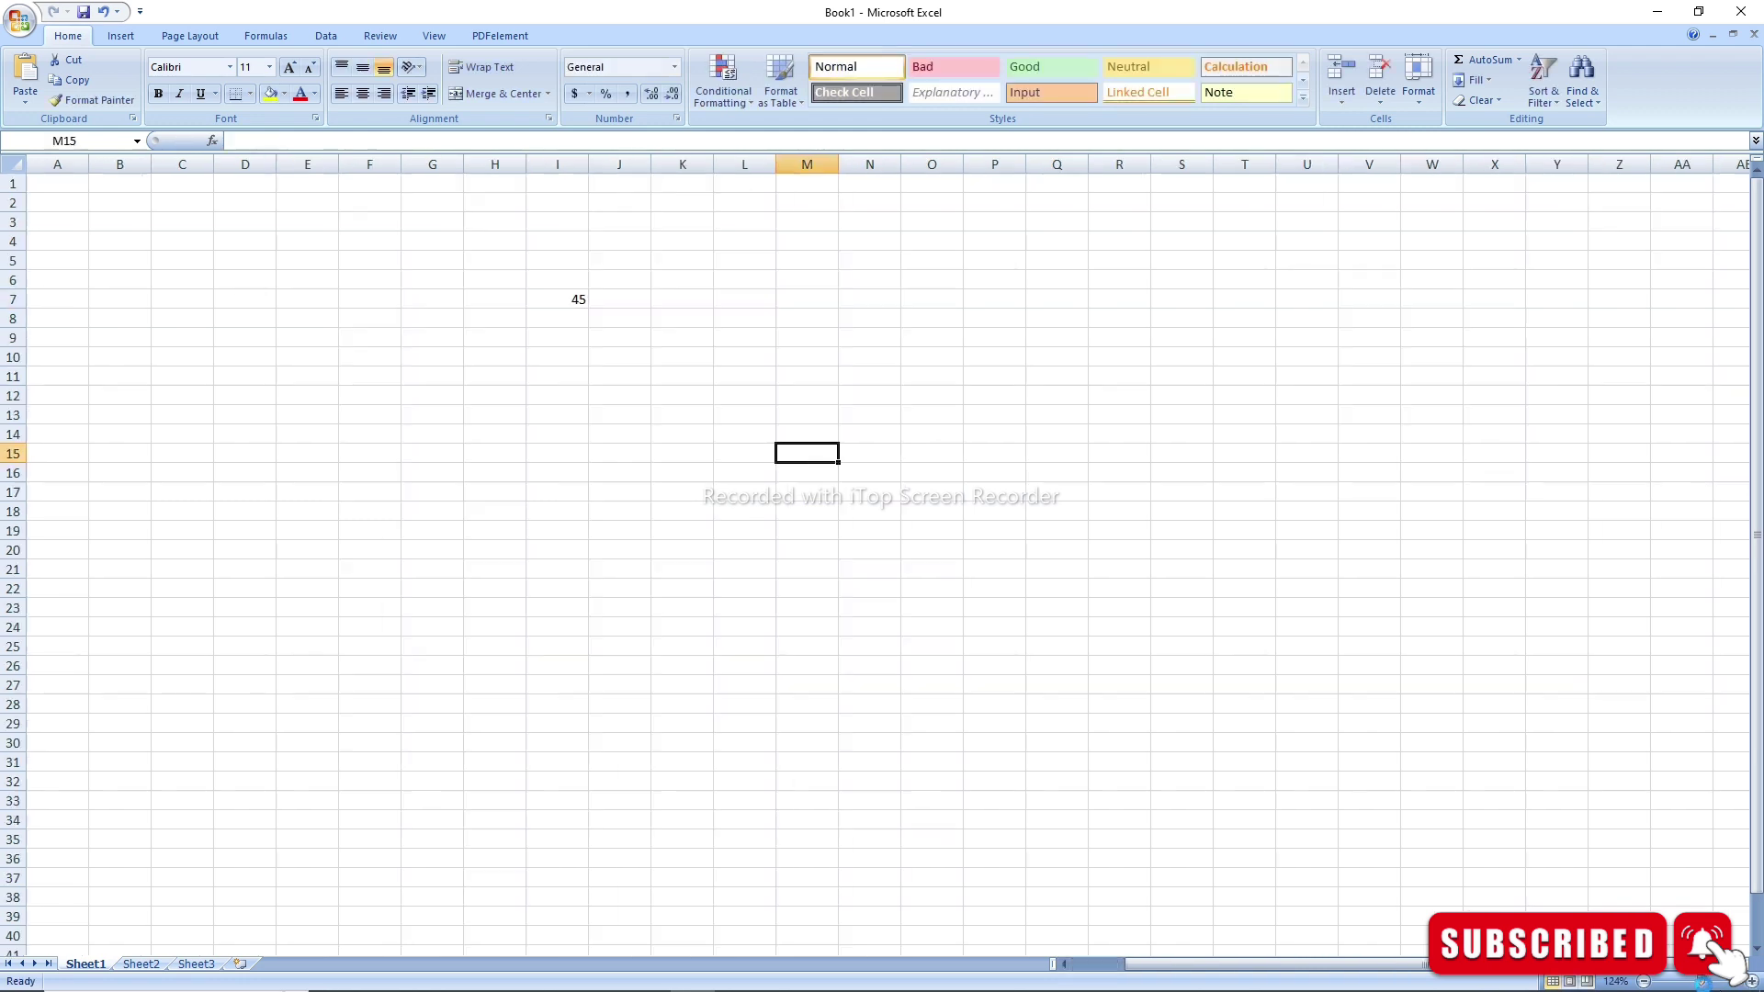
click(1120, 447)
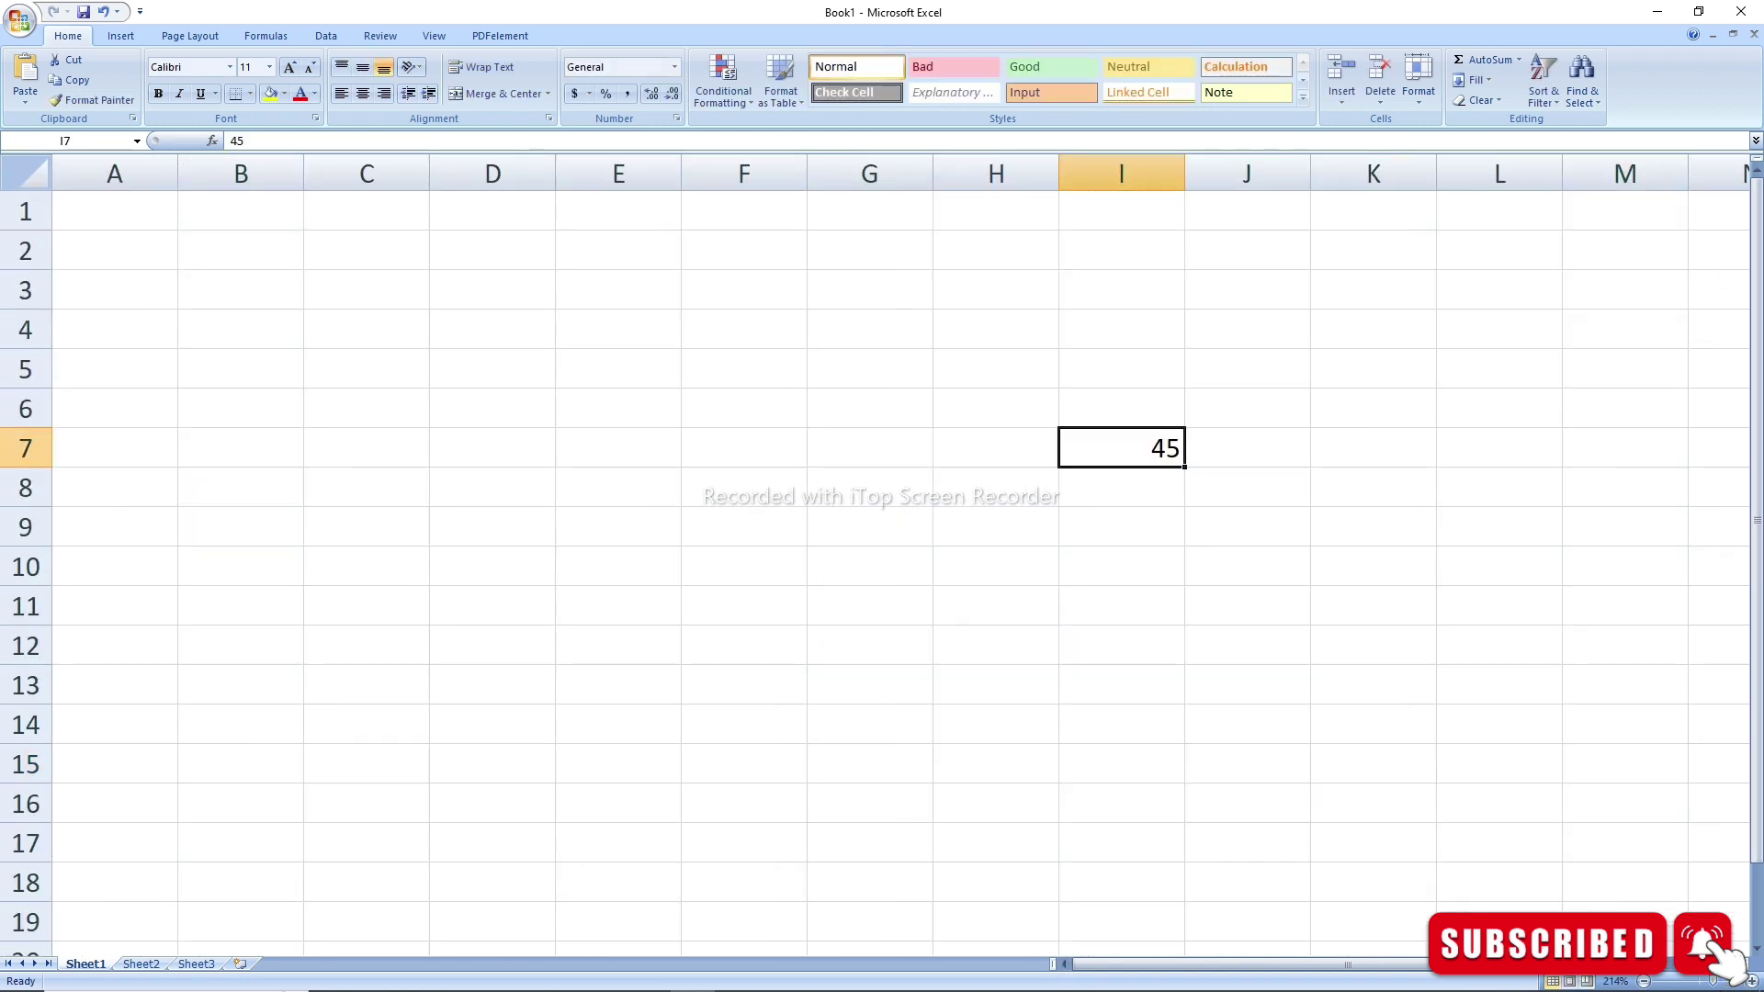
key(BackSpace)
Step: Enter the sample number 45856 in cell C4
click(367, 329)
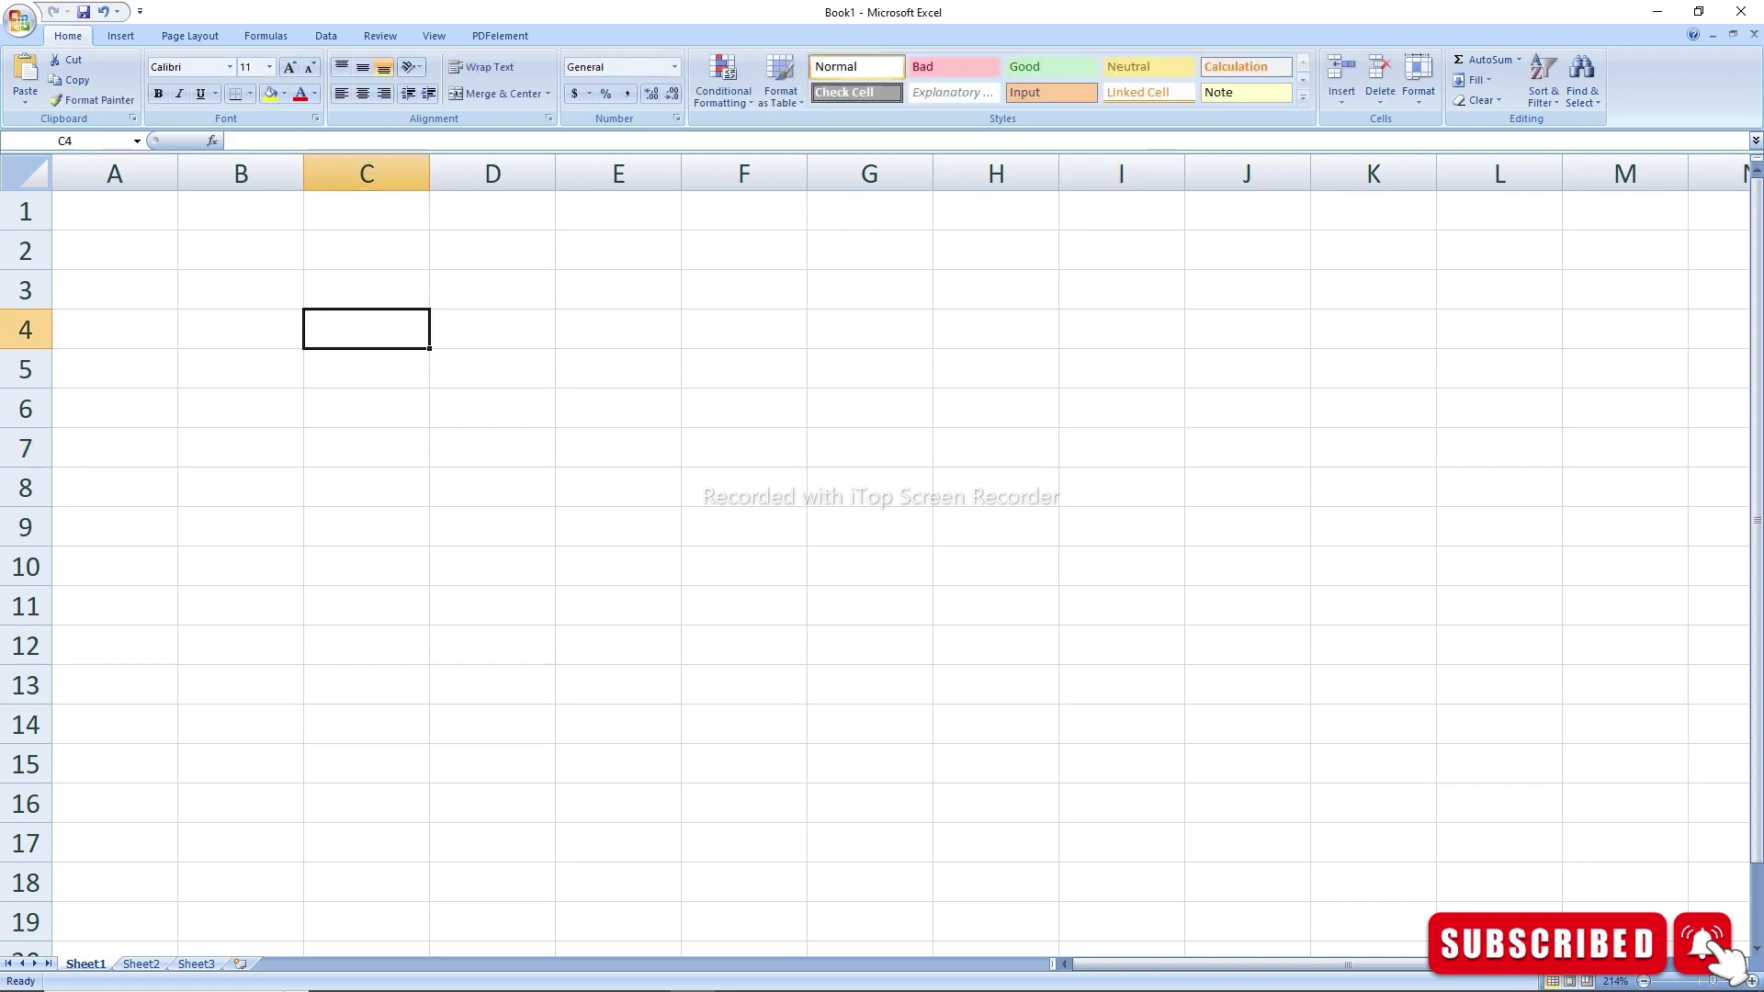
text(45856)
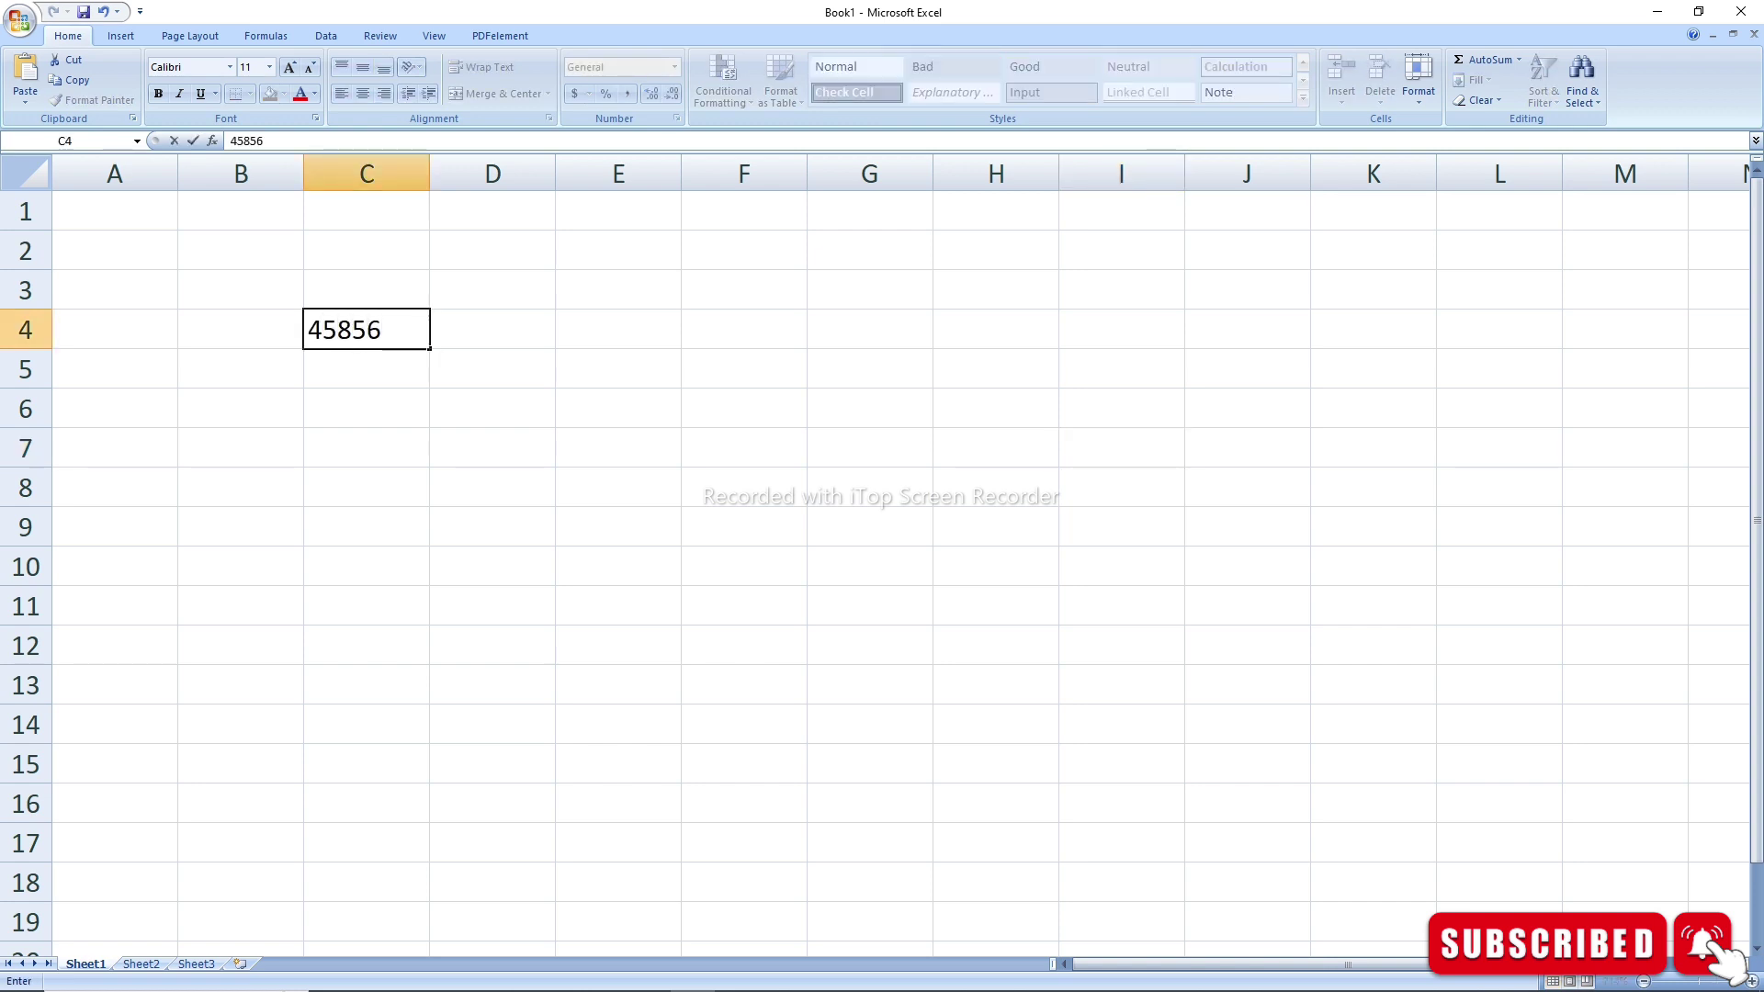
key(Tab)
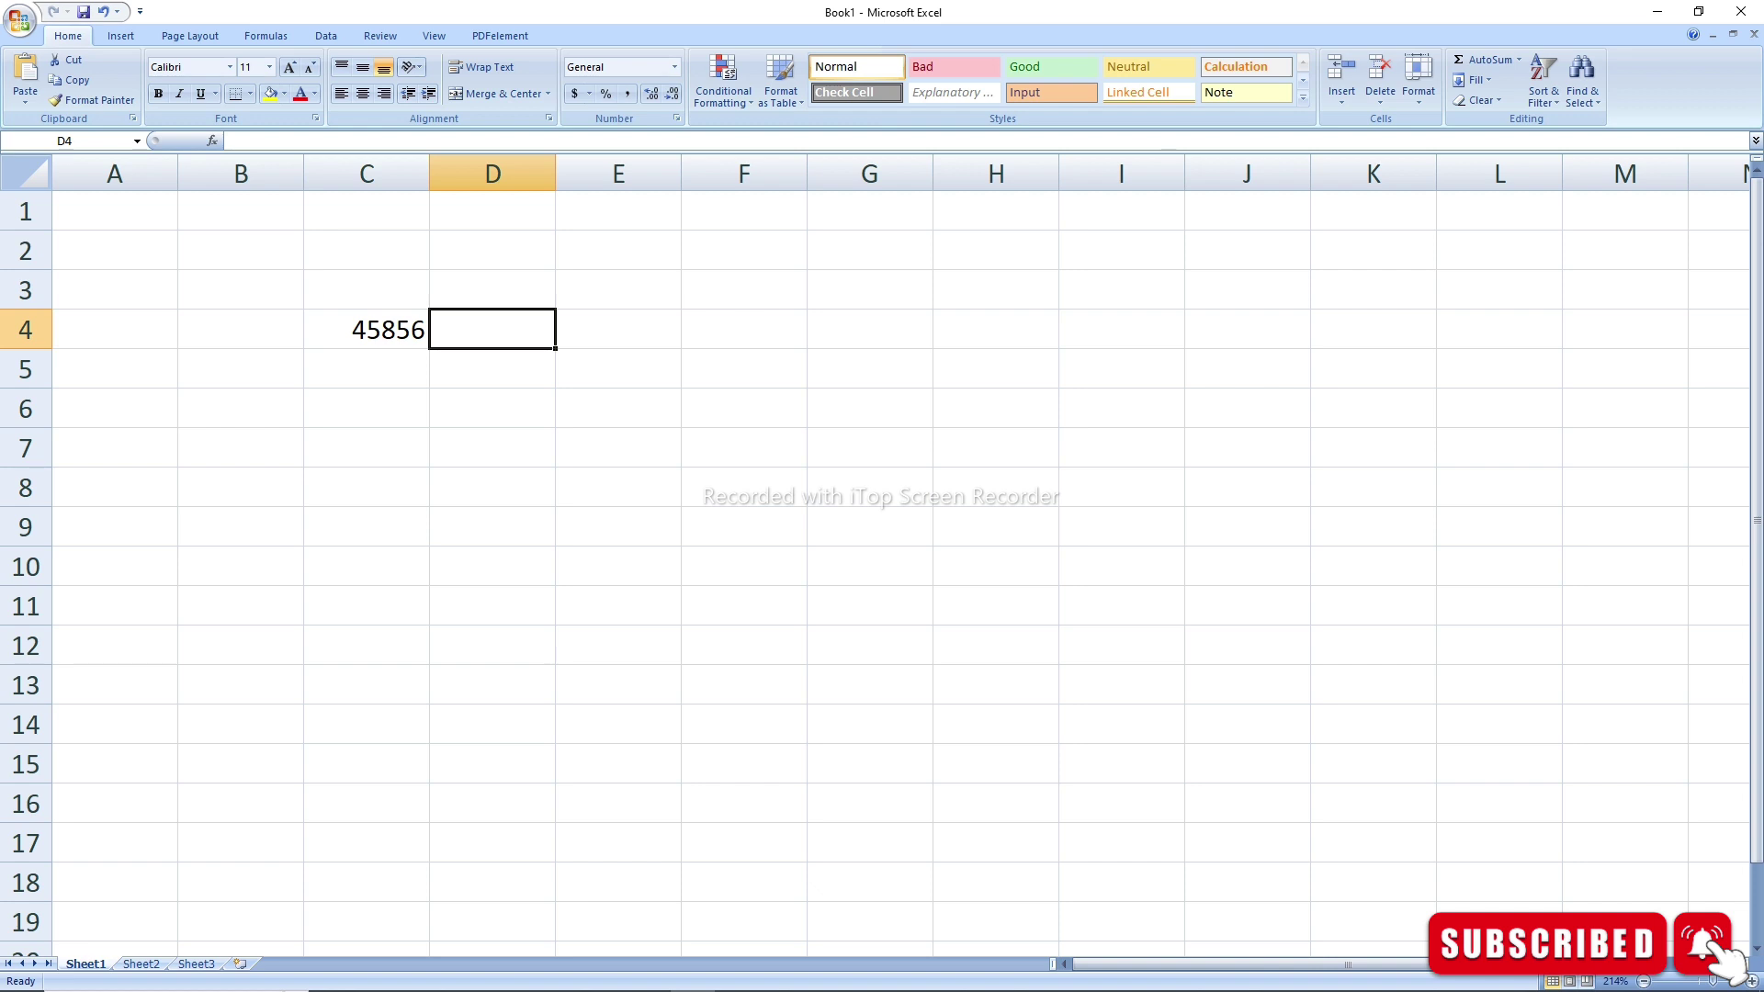
Step: Abandon the half-typed =TEXTTOW formula in D4 and clear 45856 from C4
text(=)
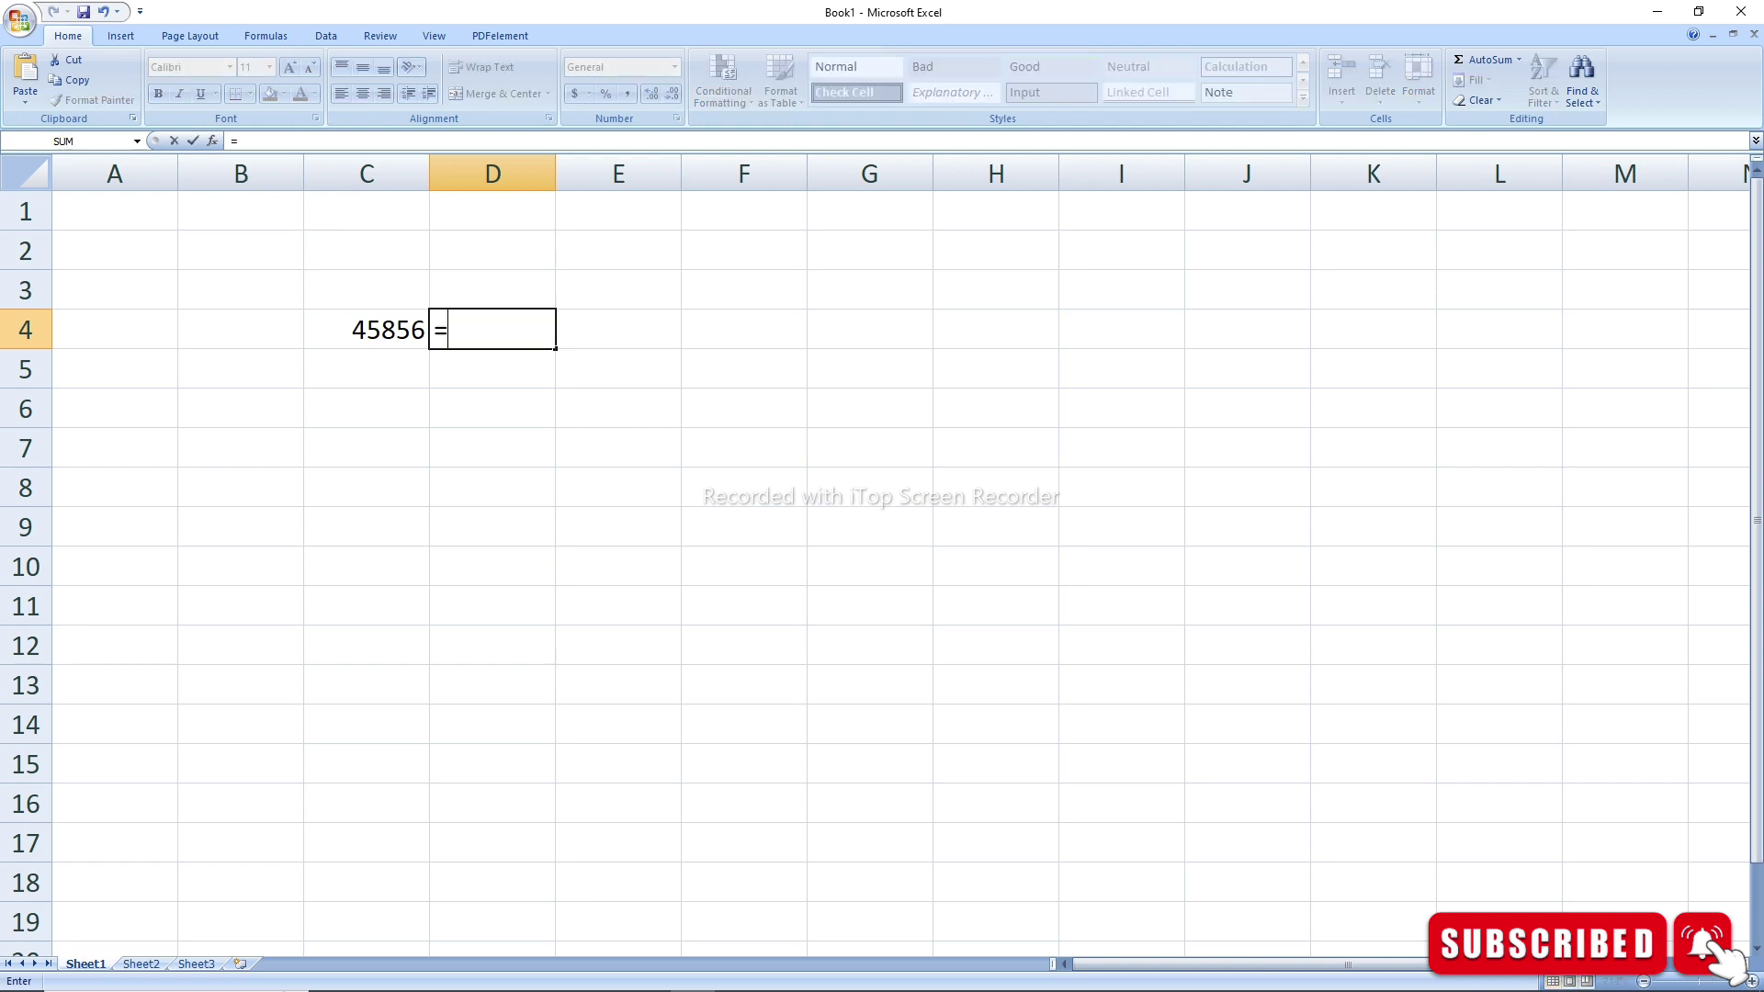
text(TE)
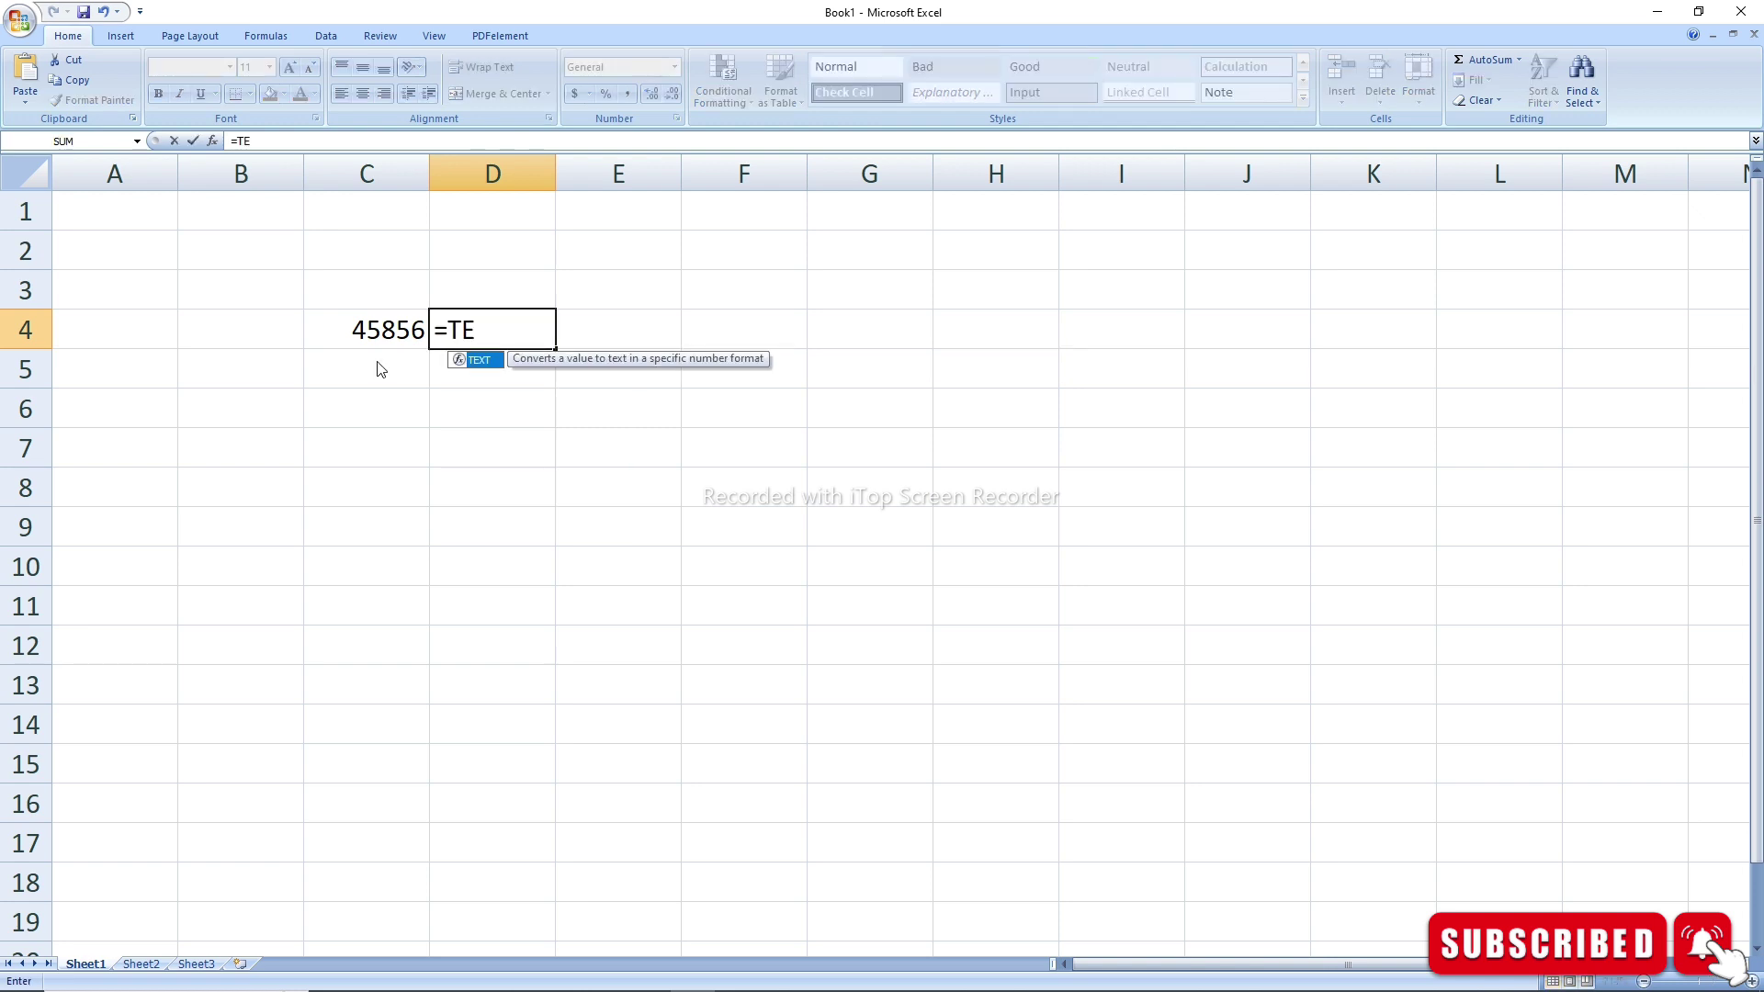
text(XT)
text(TOW)
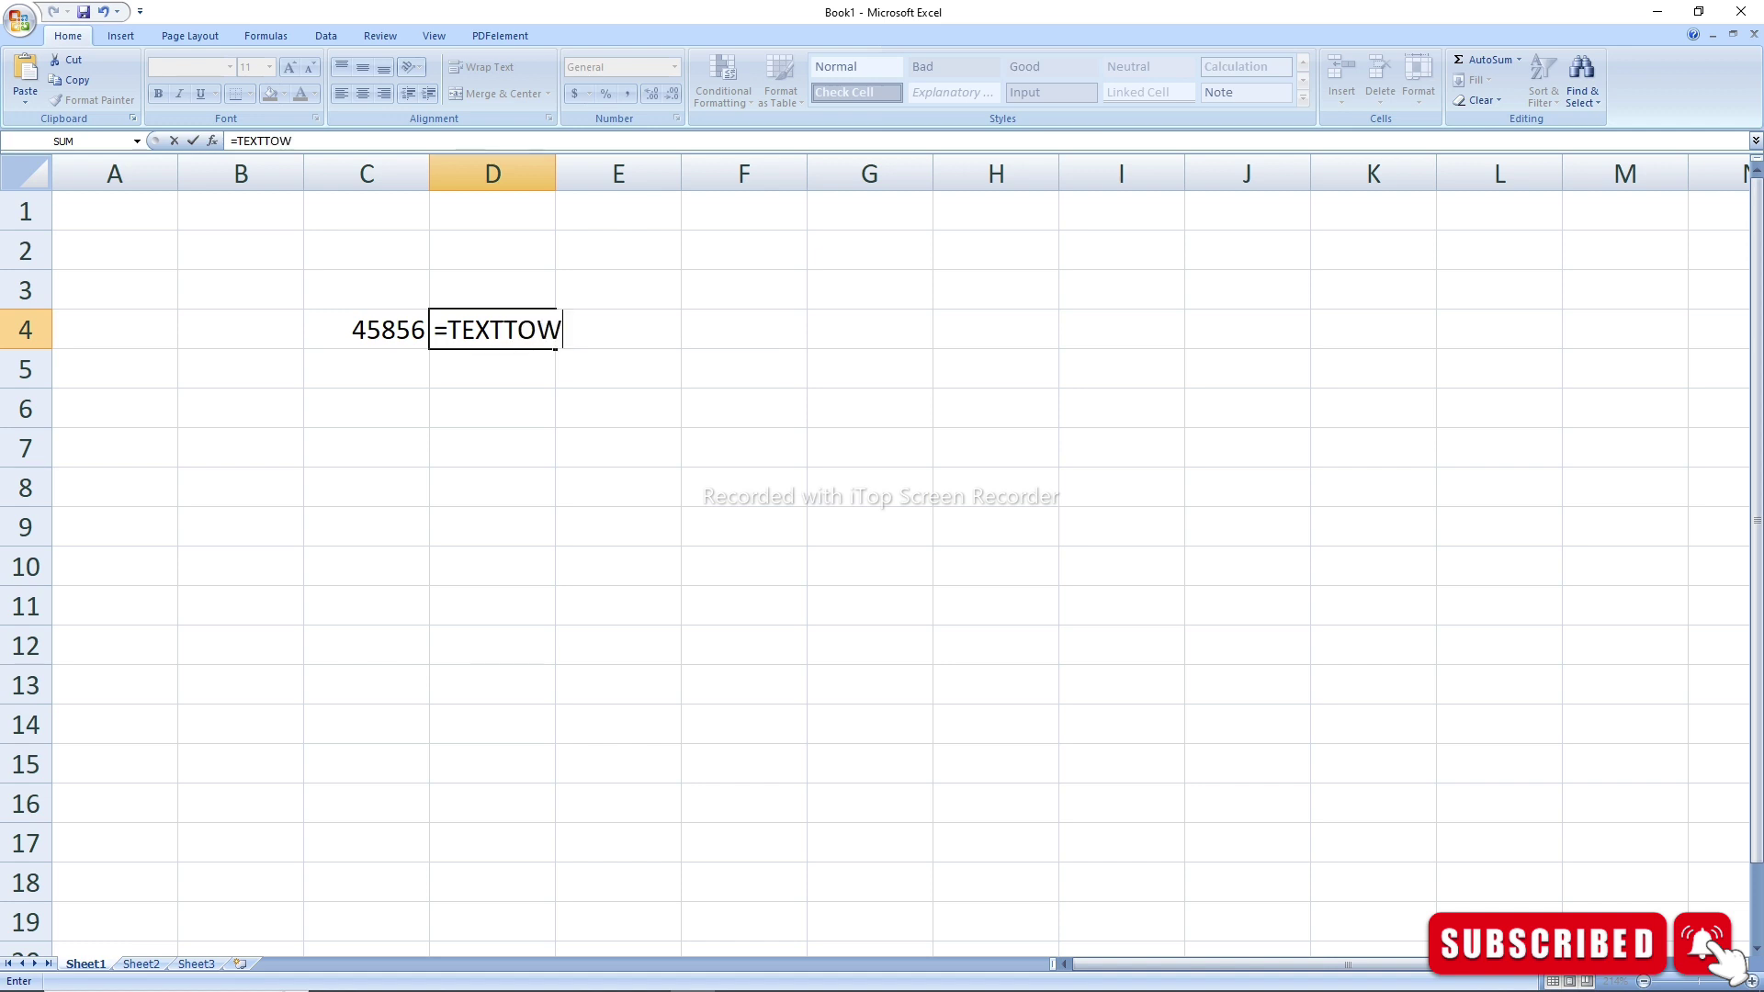
key(BackSpace)
key(BackSpace)
key(BackSpace)
key(BackSpace)
key(BackSpace)
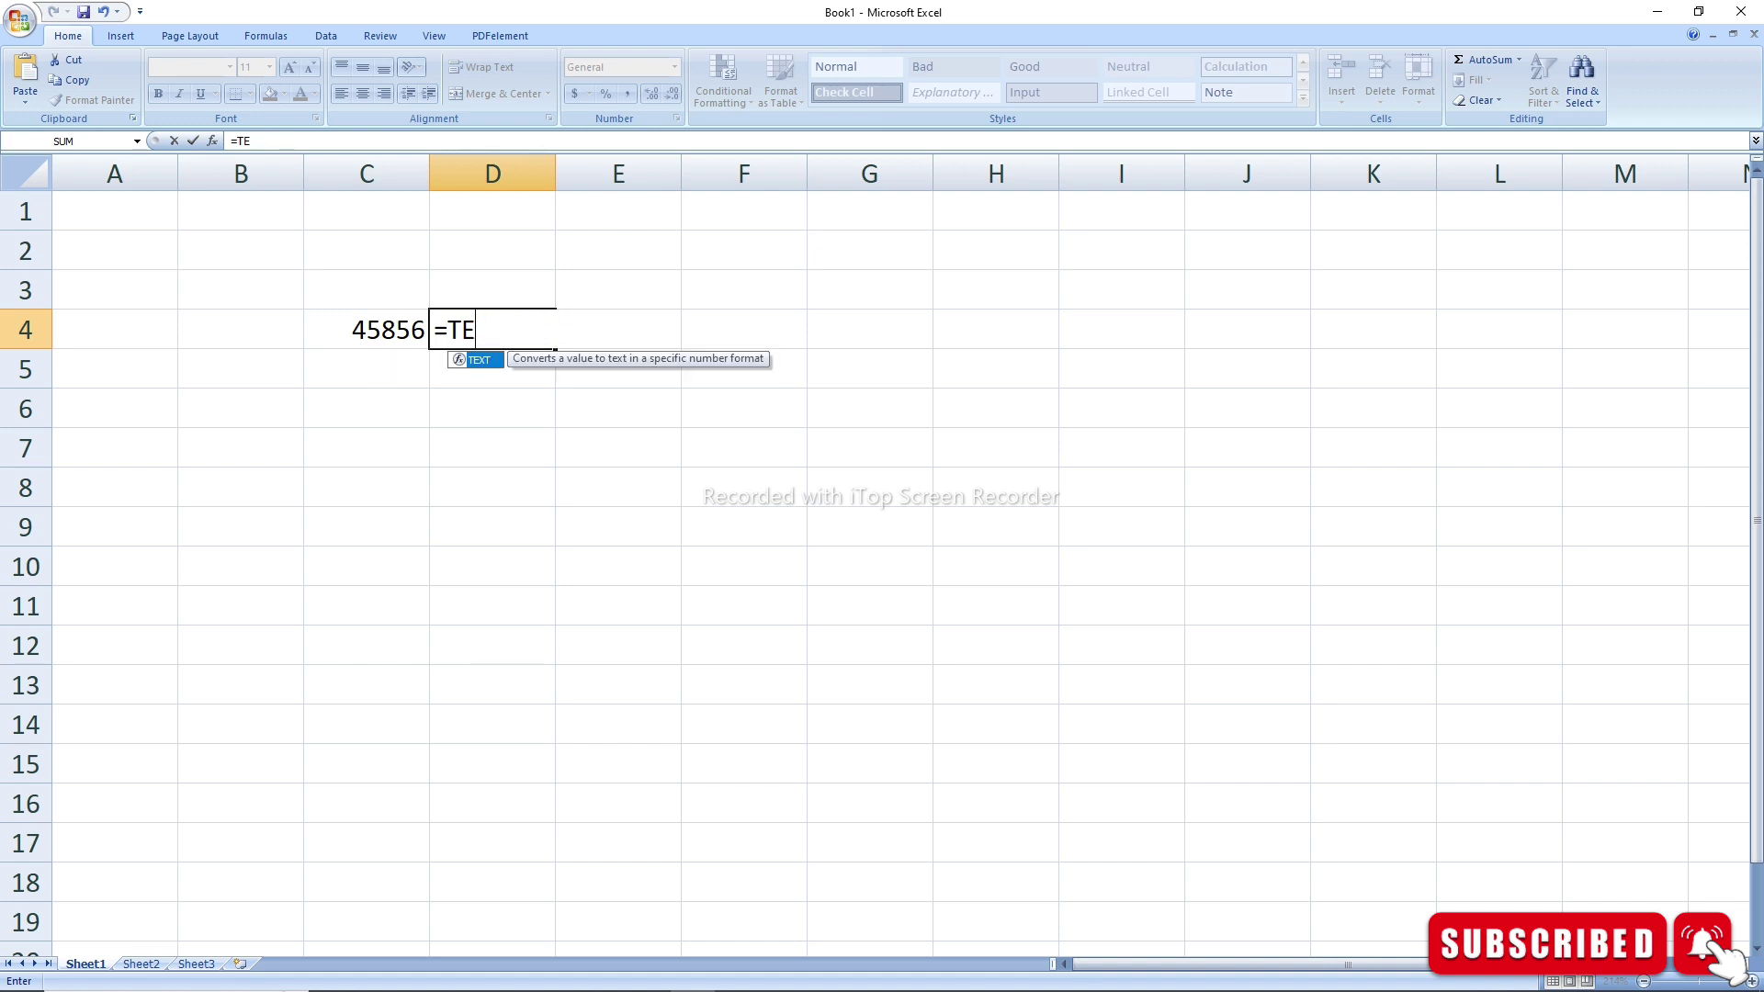
key(BackSpace)
key(BackSpace)
key(BackSpace)
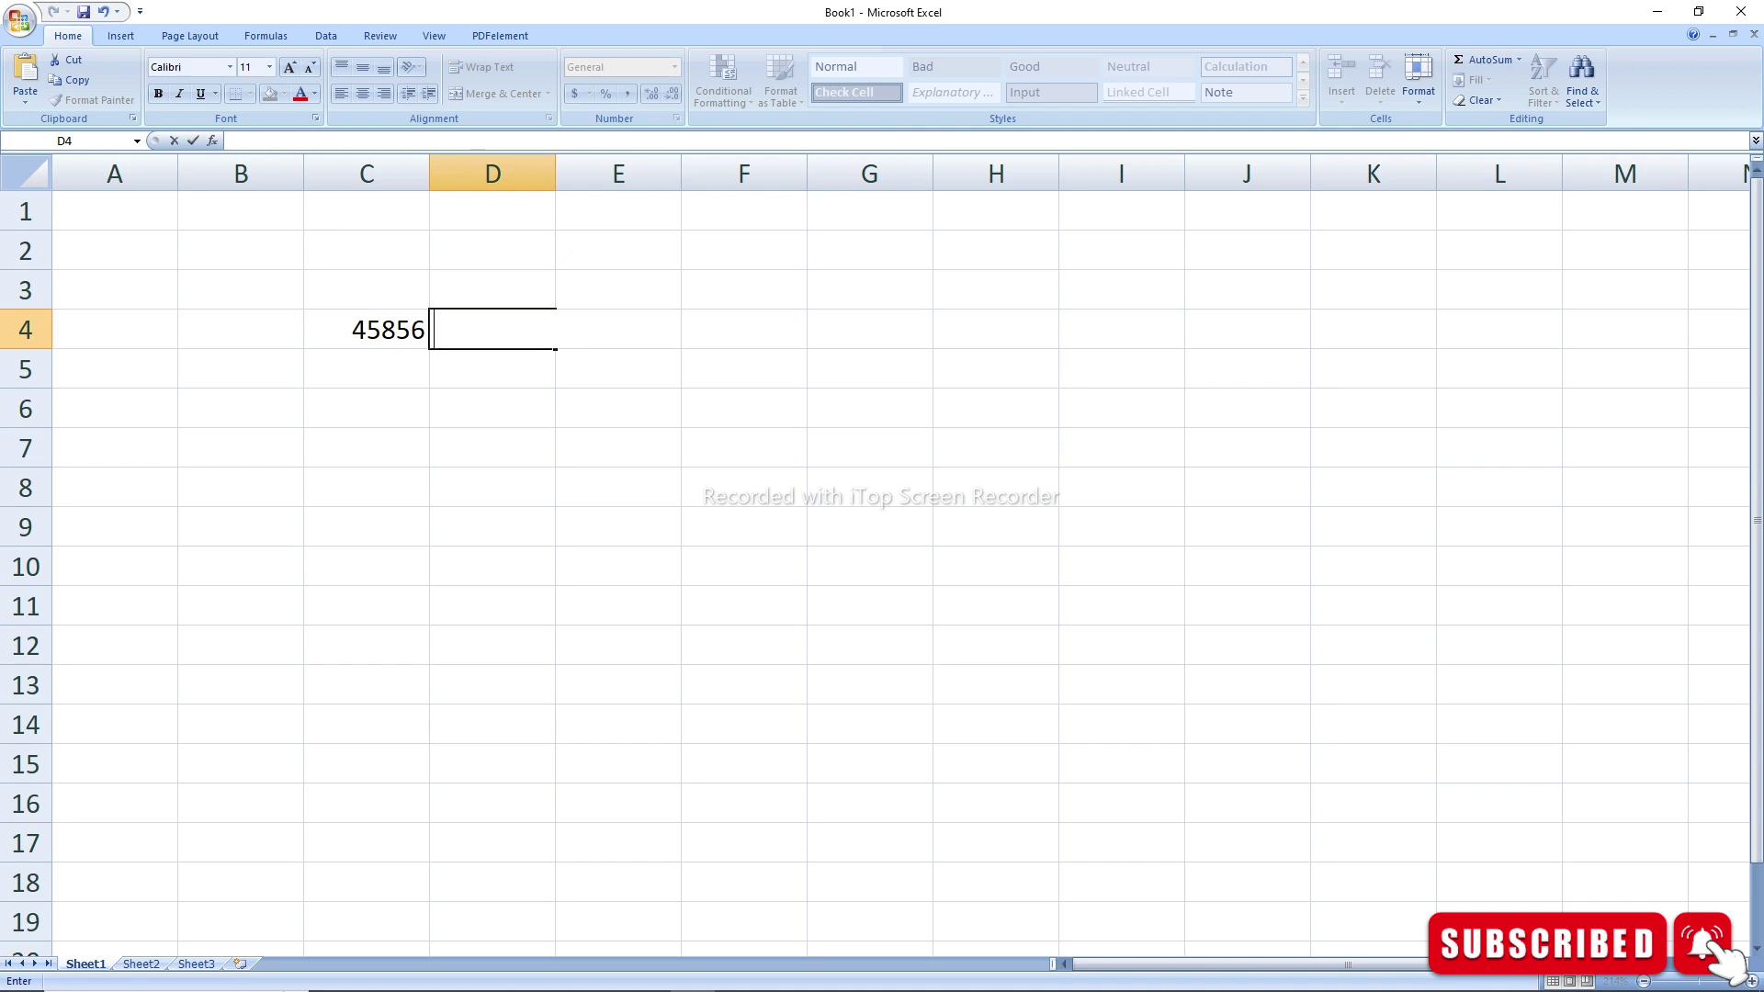
key(Left)
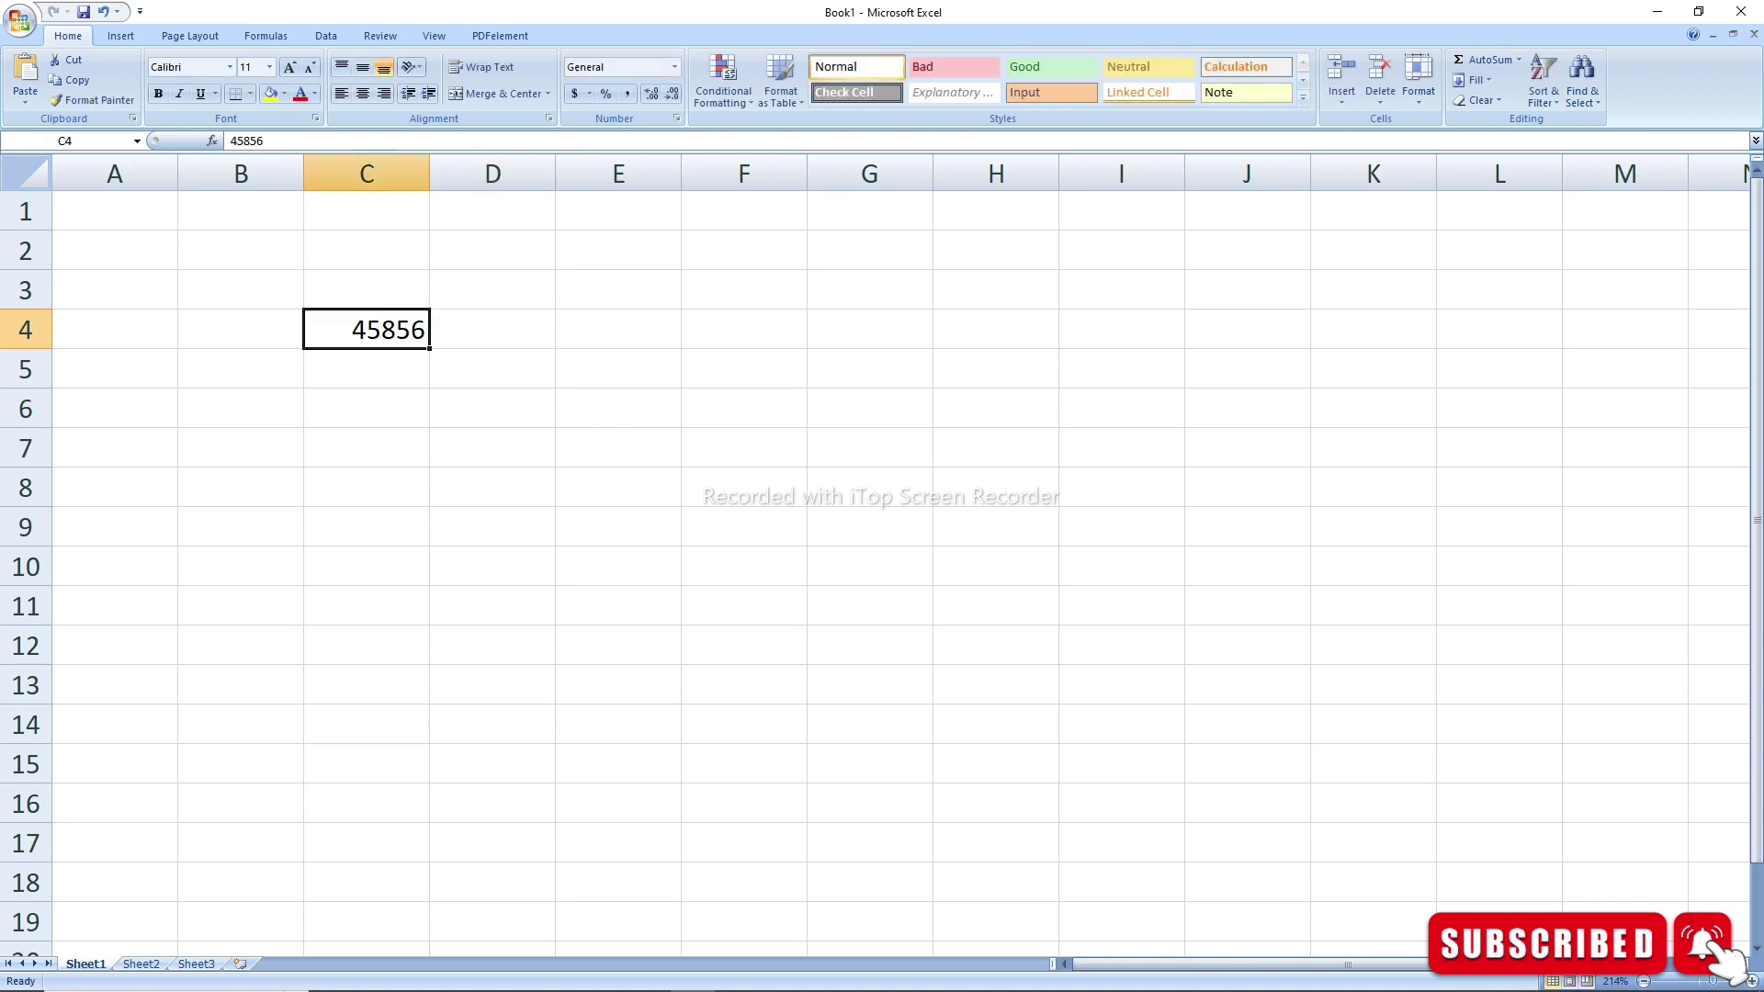
key(Delete)
click(618, 408)
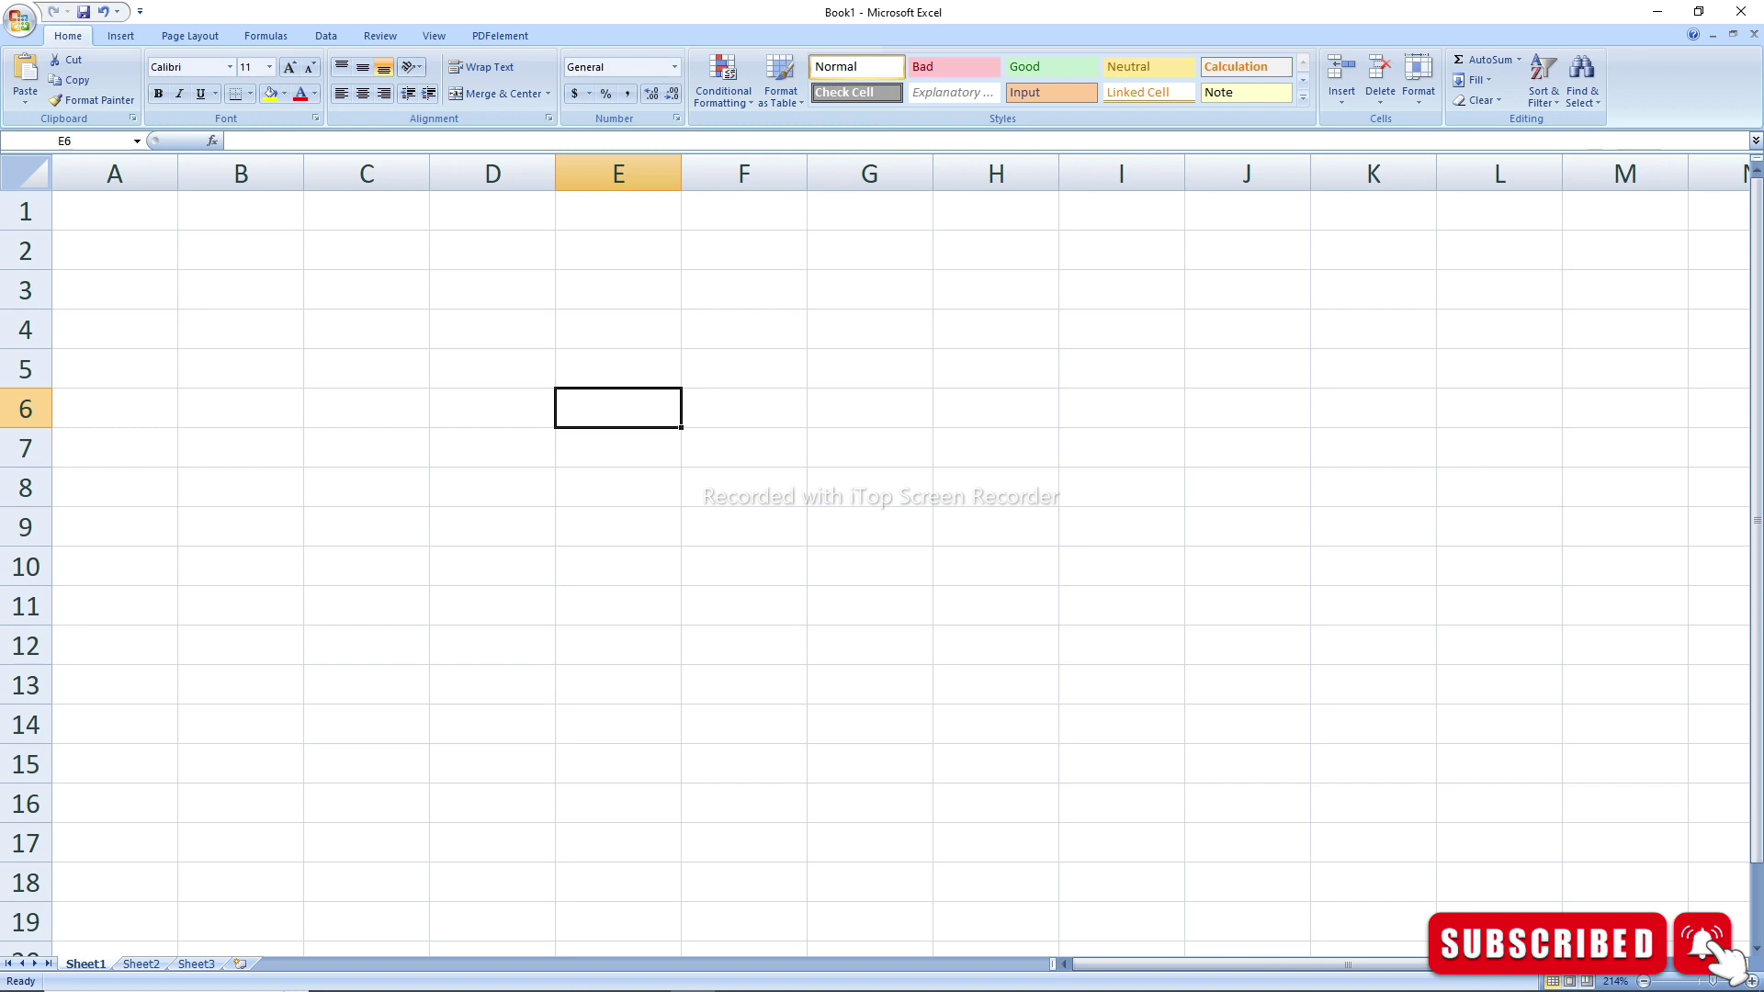
Step: Close Book1 without saving and relaunch Excel with a blank workbook
click(1745, 13)
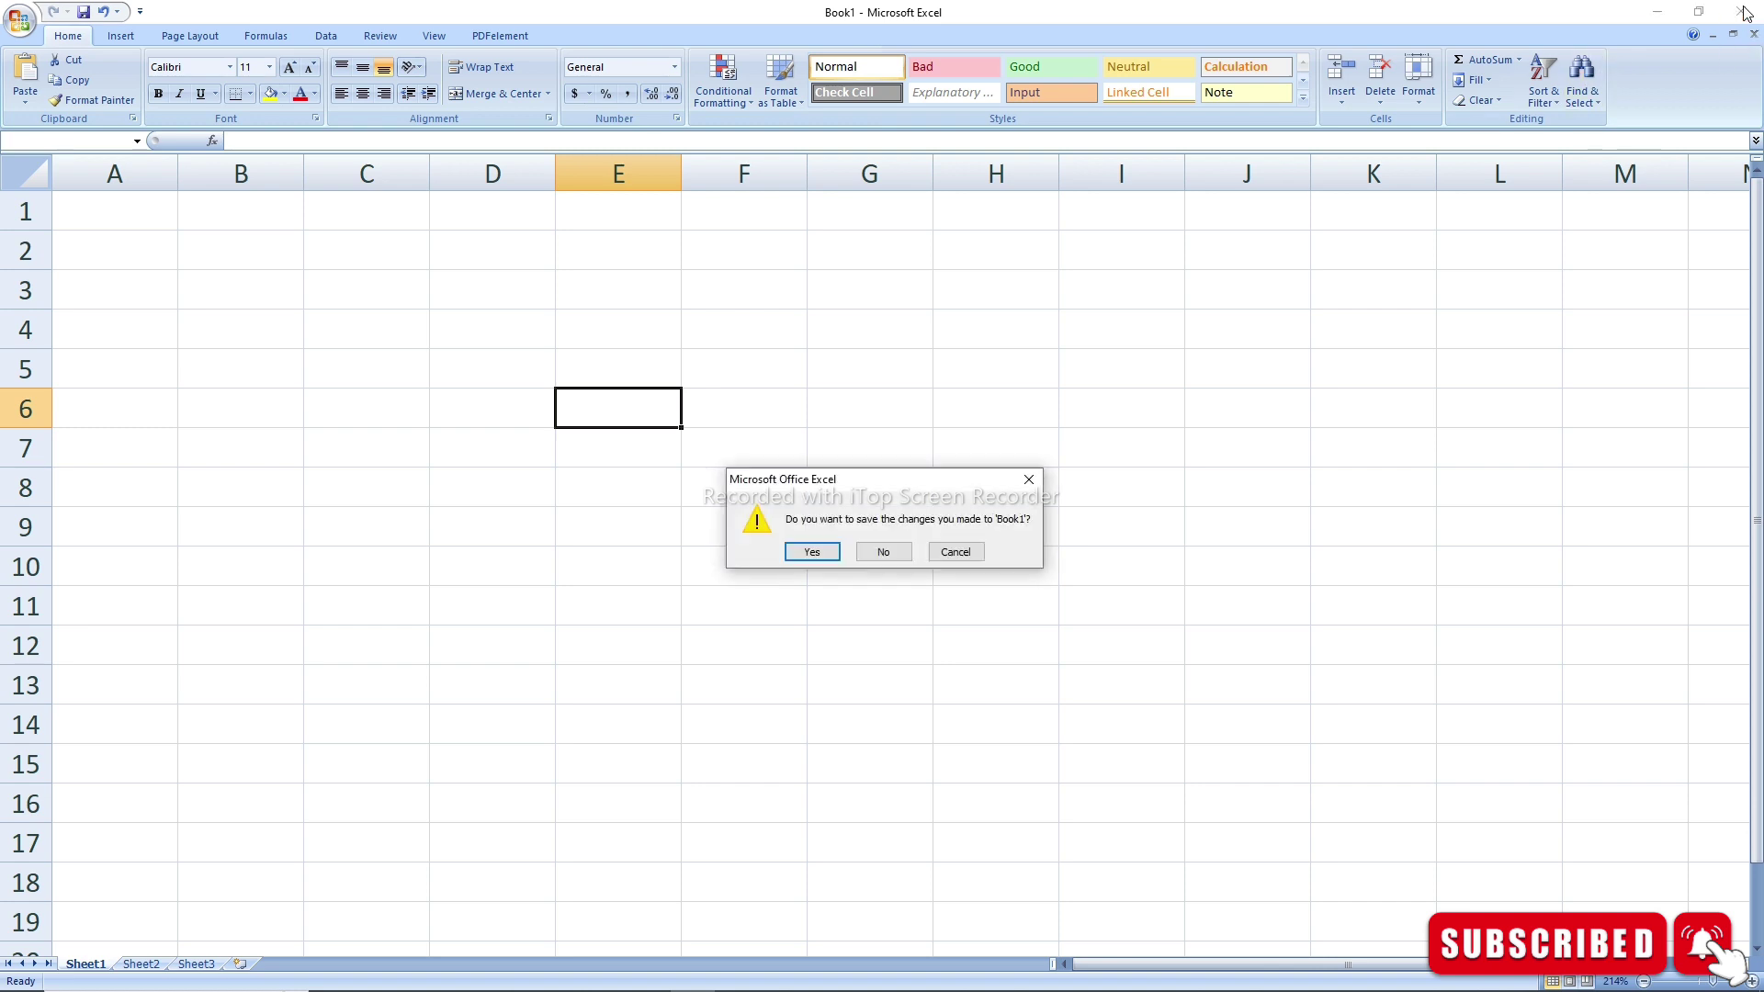
click(888, 552)
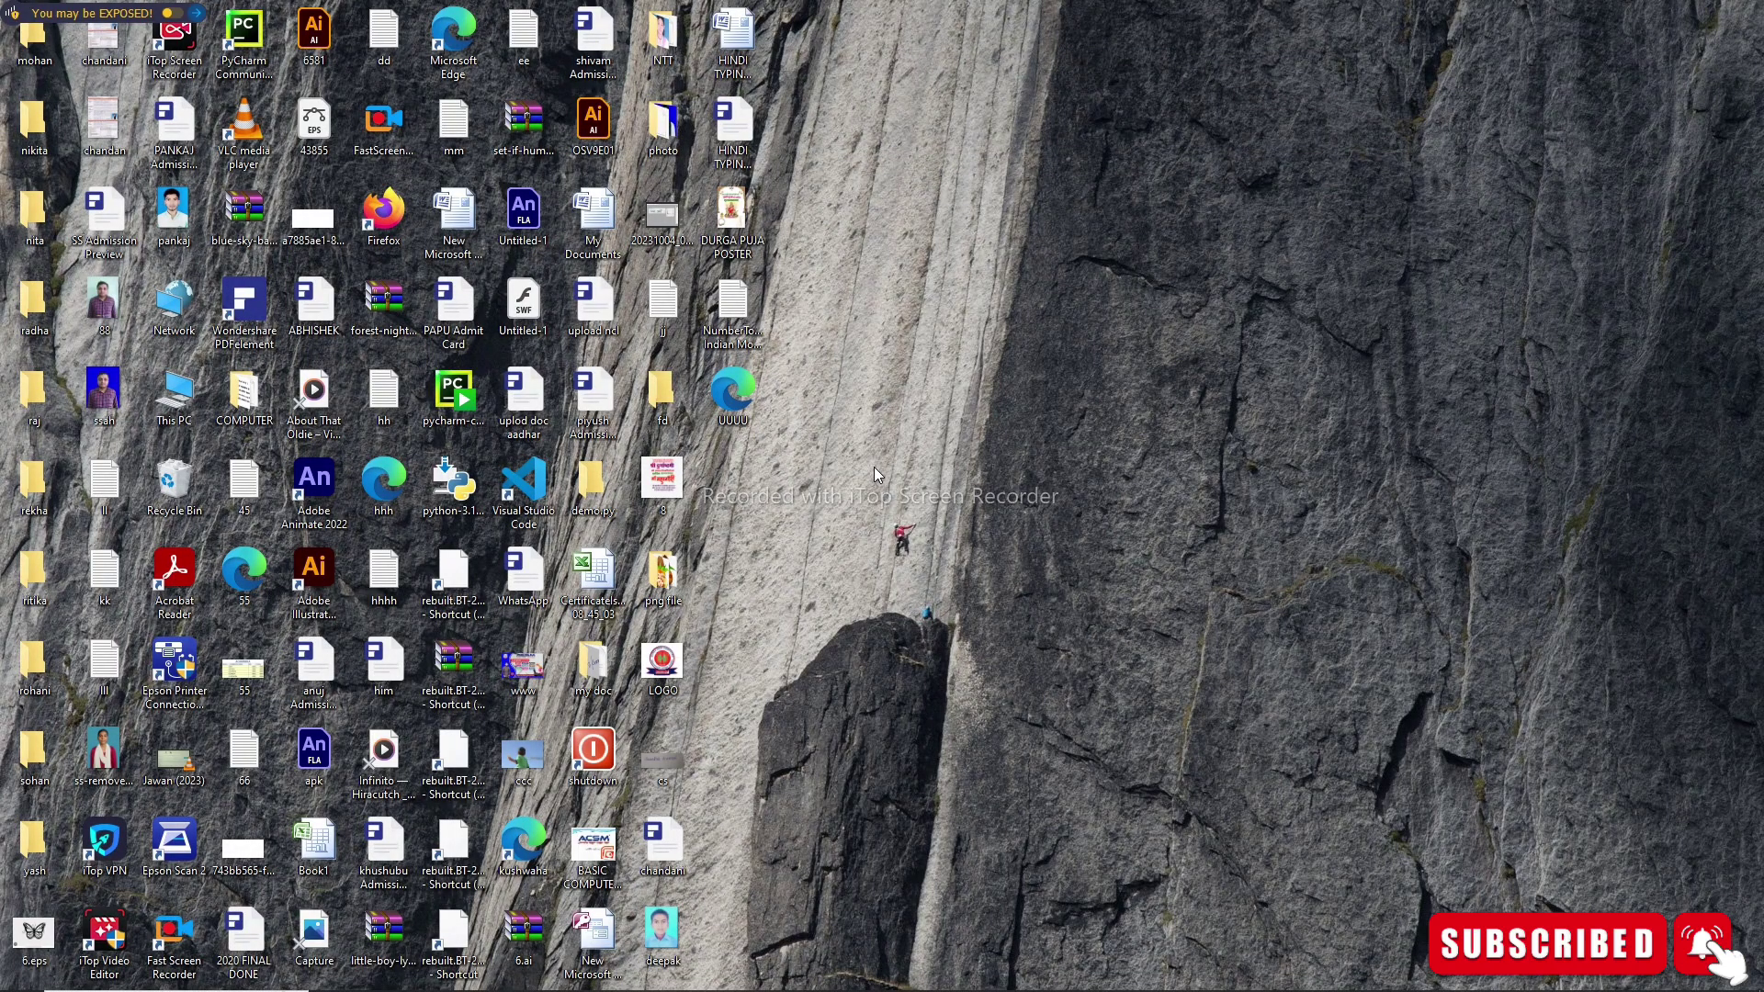
key(super+r)
key(Return)
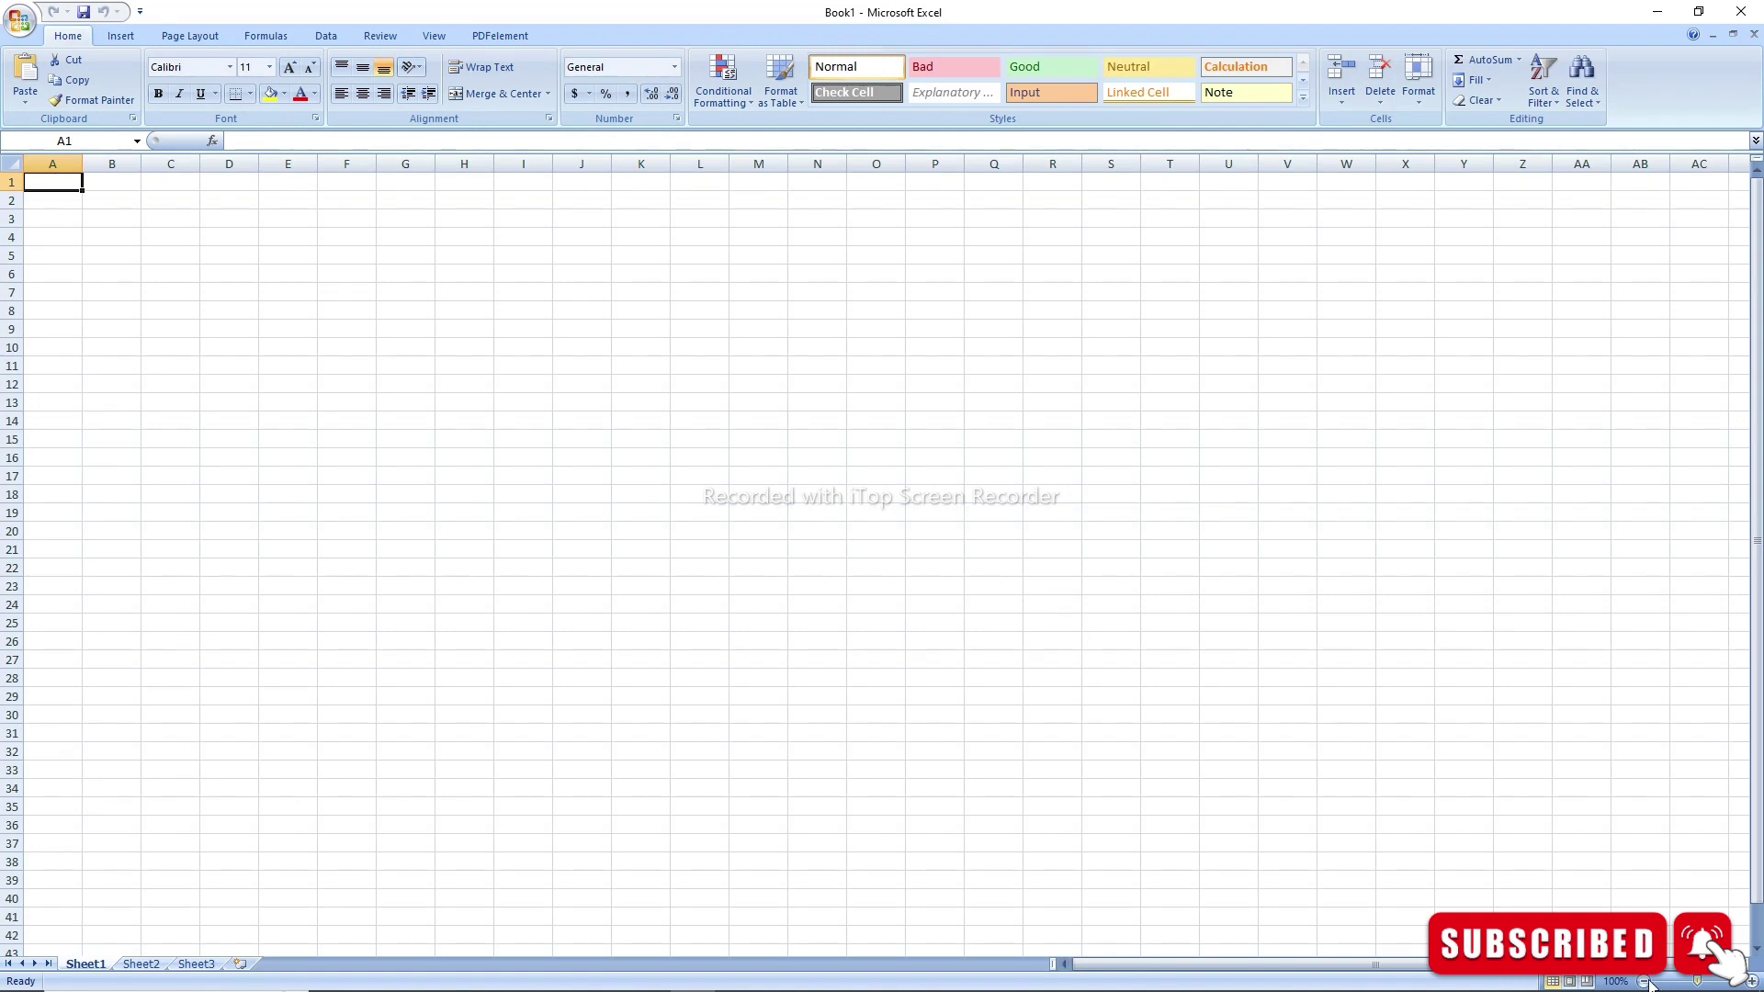
Step: Zoom the new sheet in slightly and select cell C4
drag(1697, 981, 1701, 981)
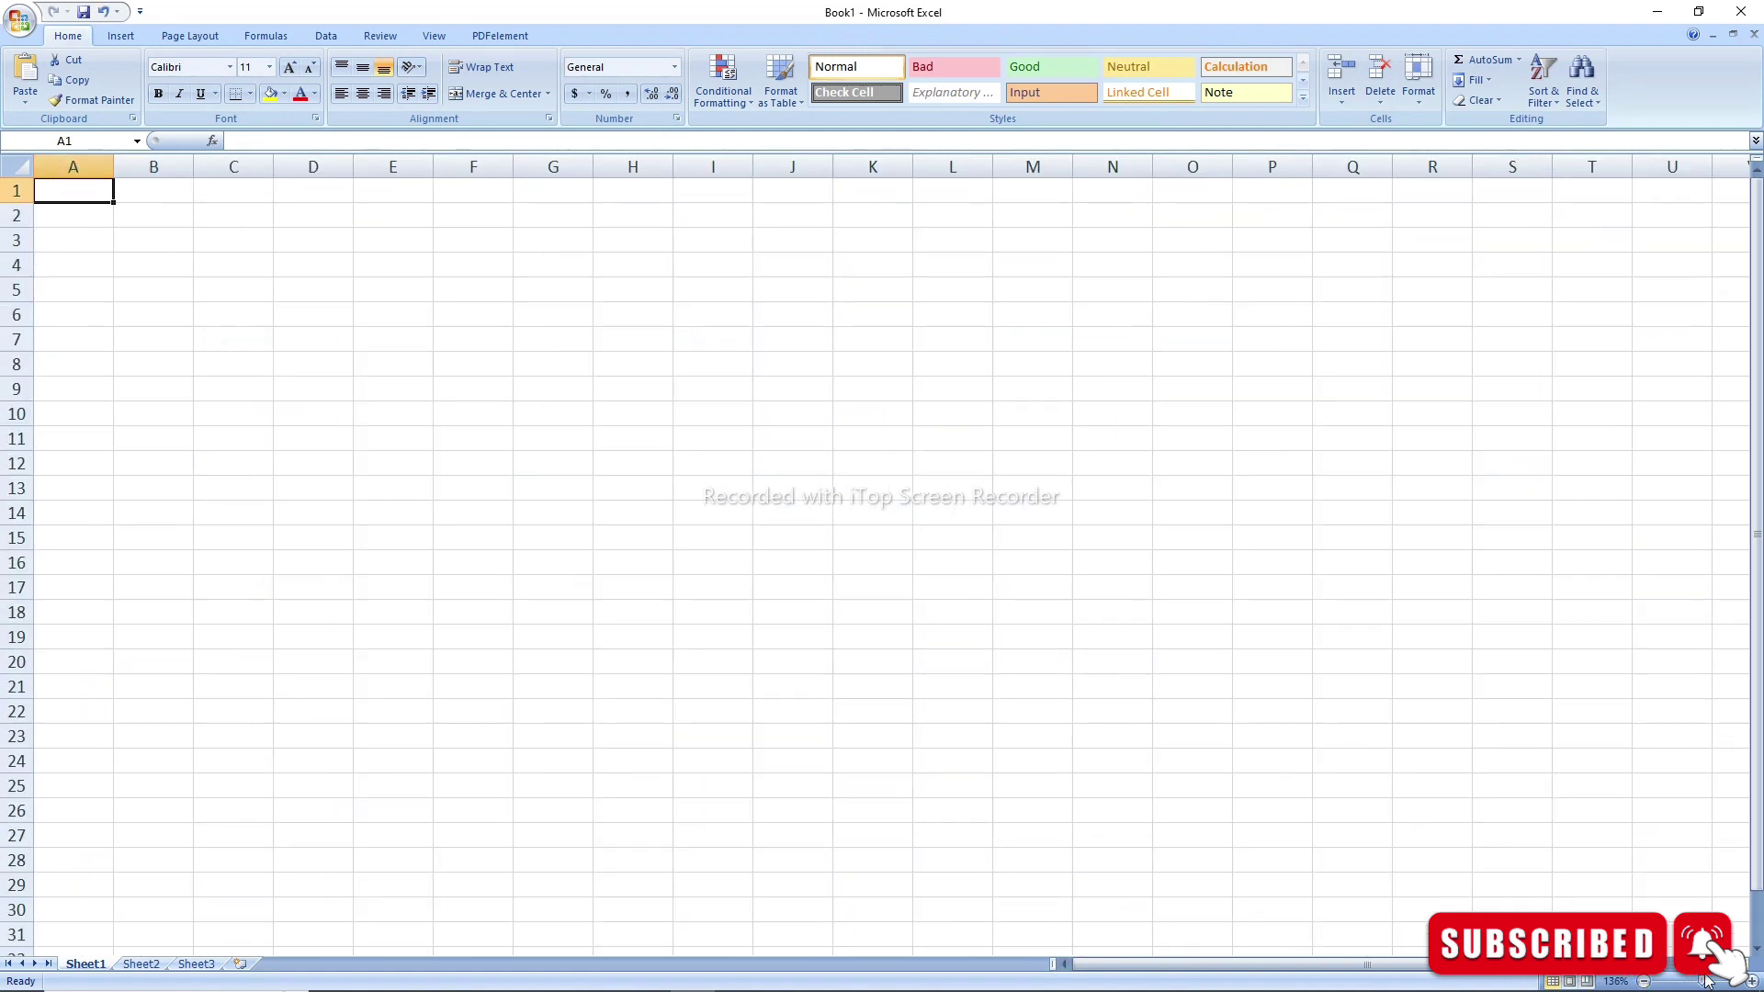
click(473, 339)
click(234, 264)
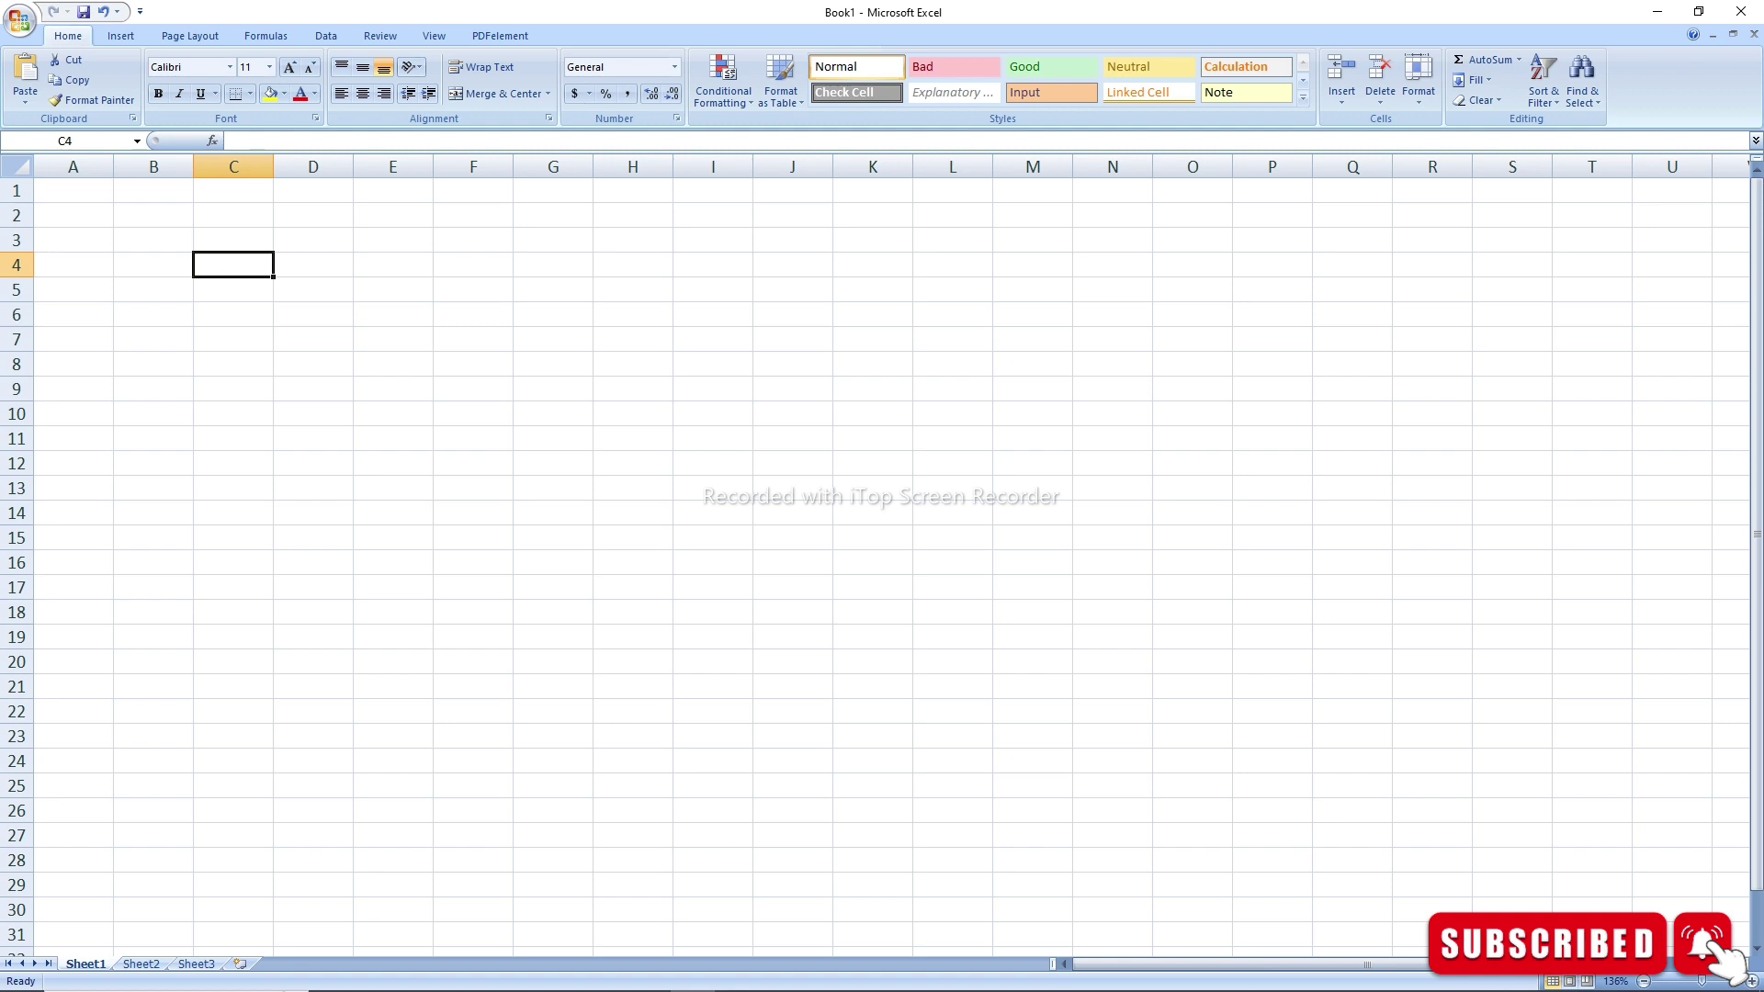
Step: Insert a blank Module1 into Book1's project in the VBA editor, then minimize the editor
key(alt+F11)
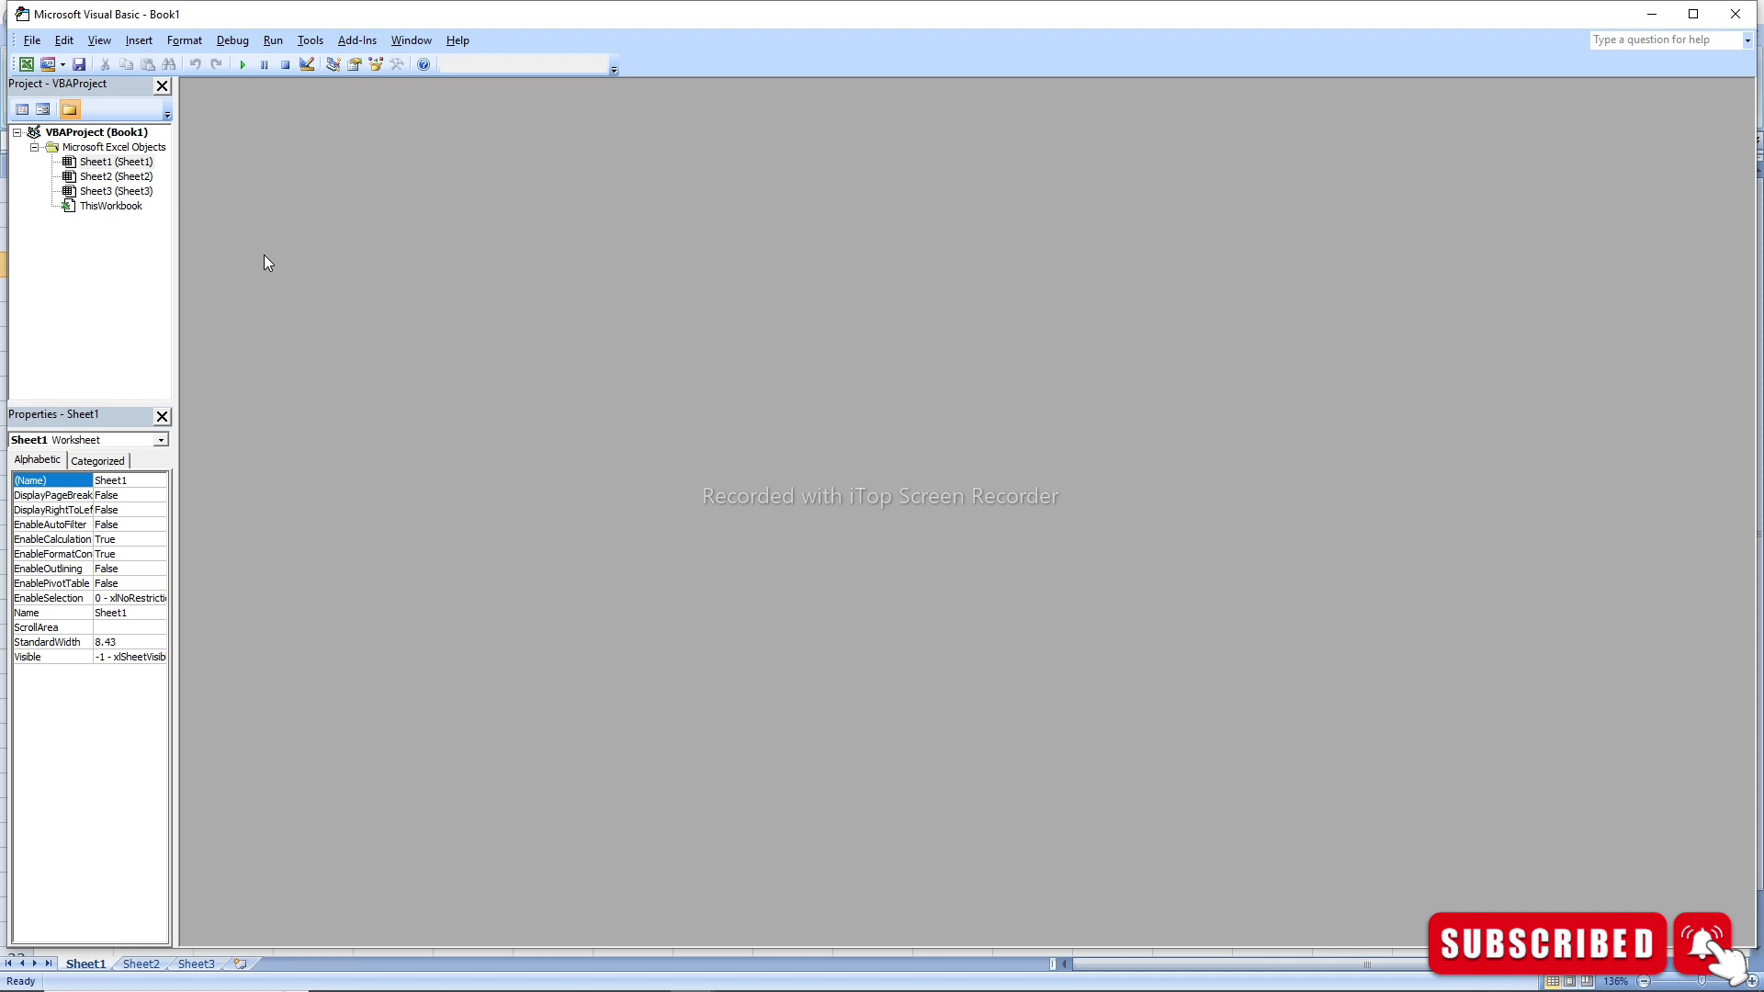
click(138, 40)
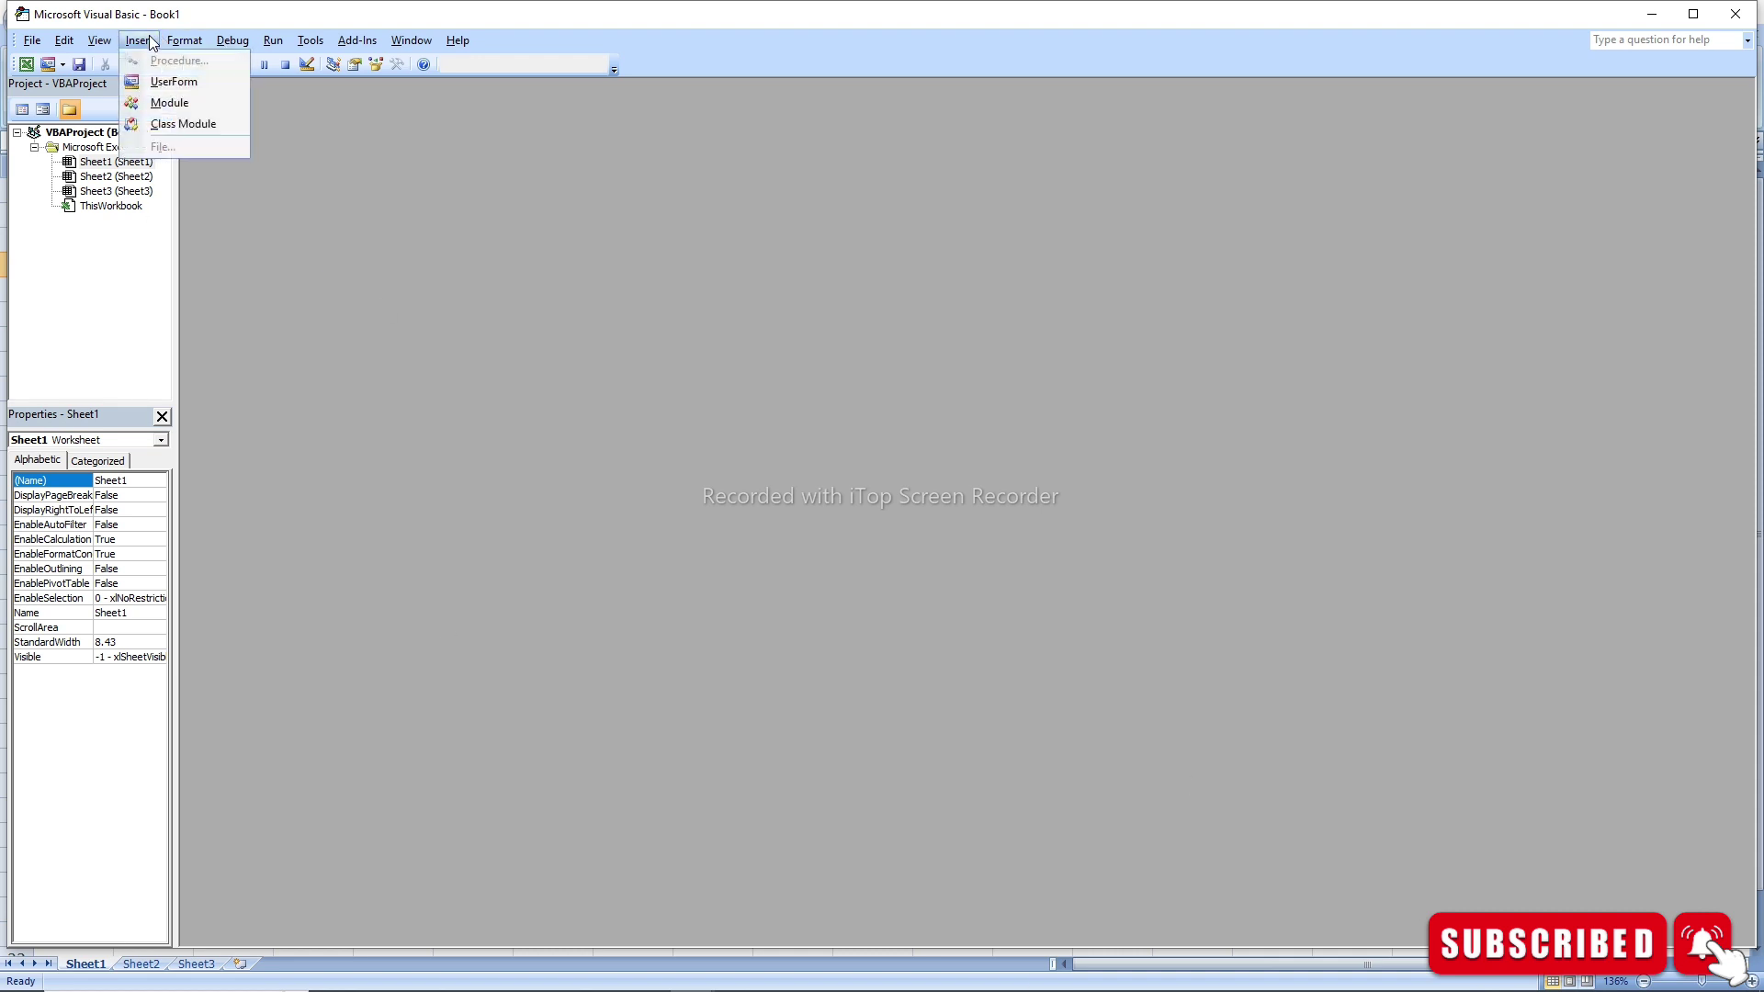
click(161, 105)
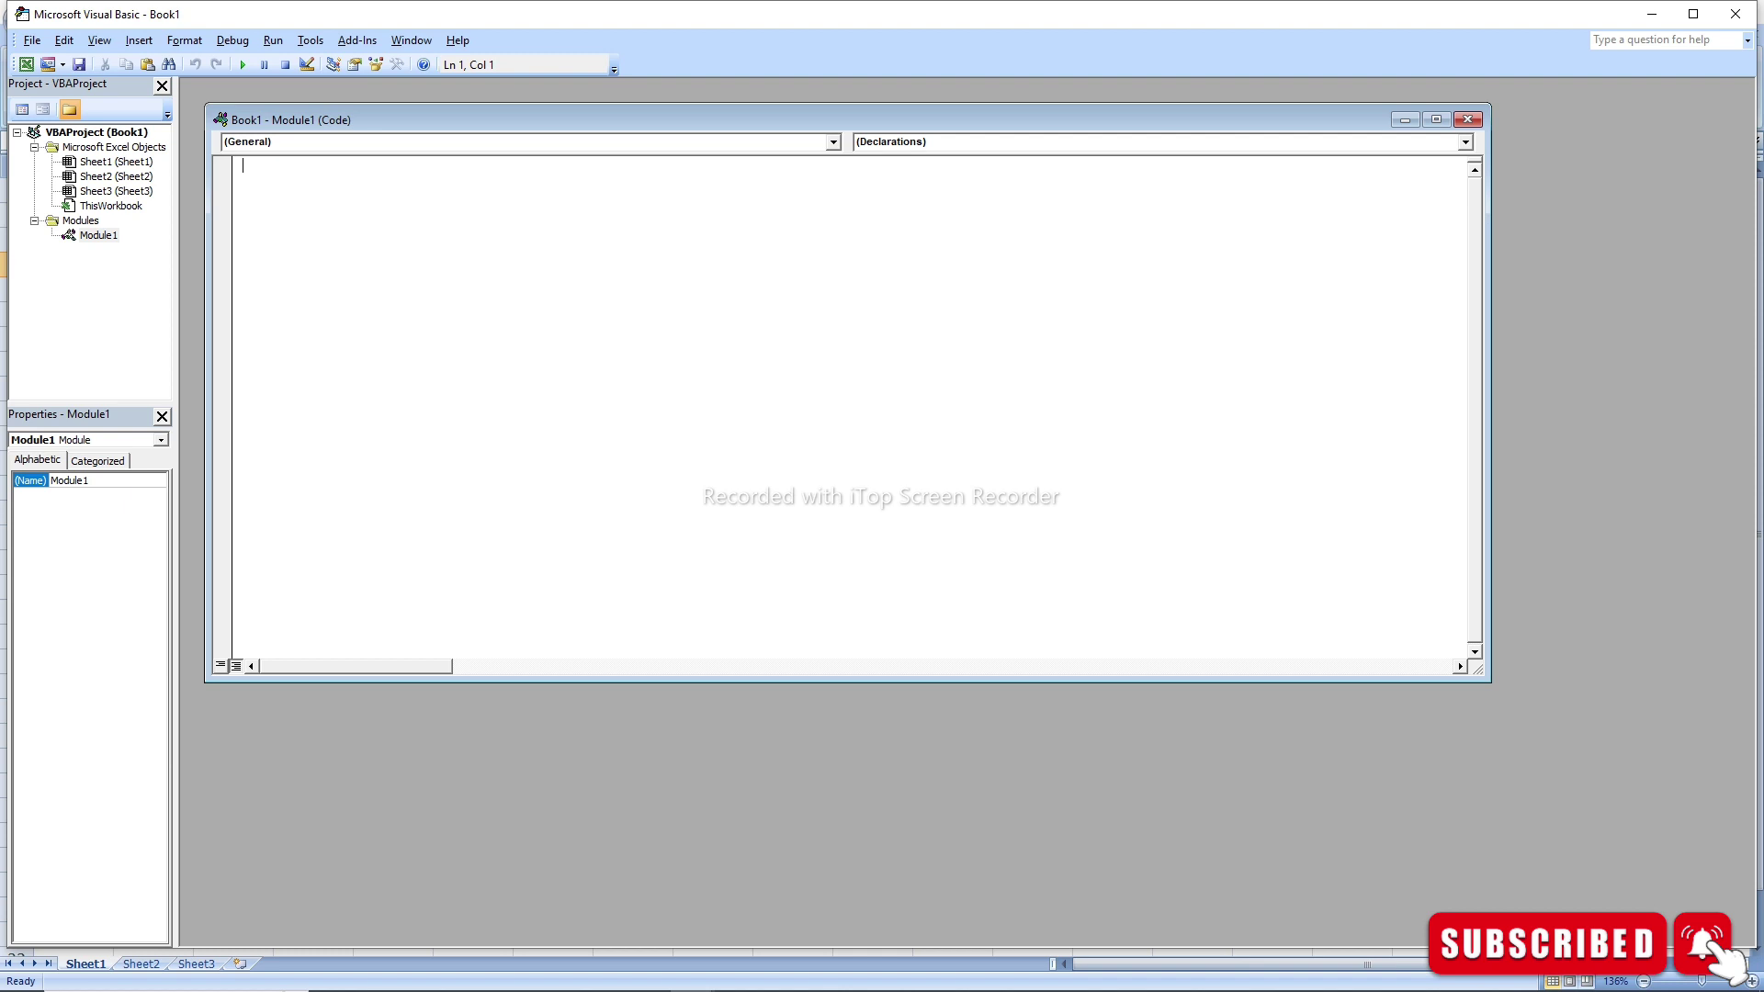
click(1658, 14)
Step: Minimize Excel and open the NumberToWord text file in a maximized Notepad
click(1658, 12)
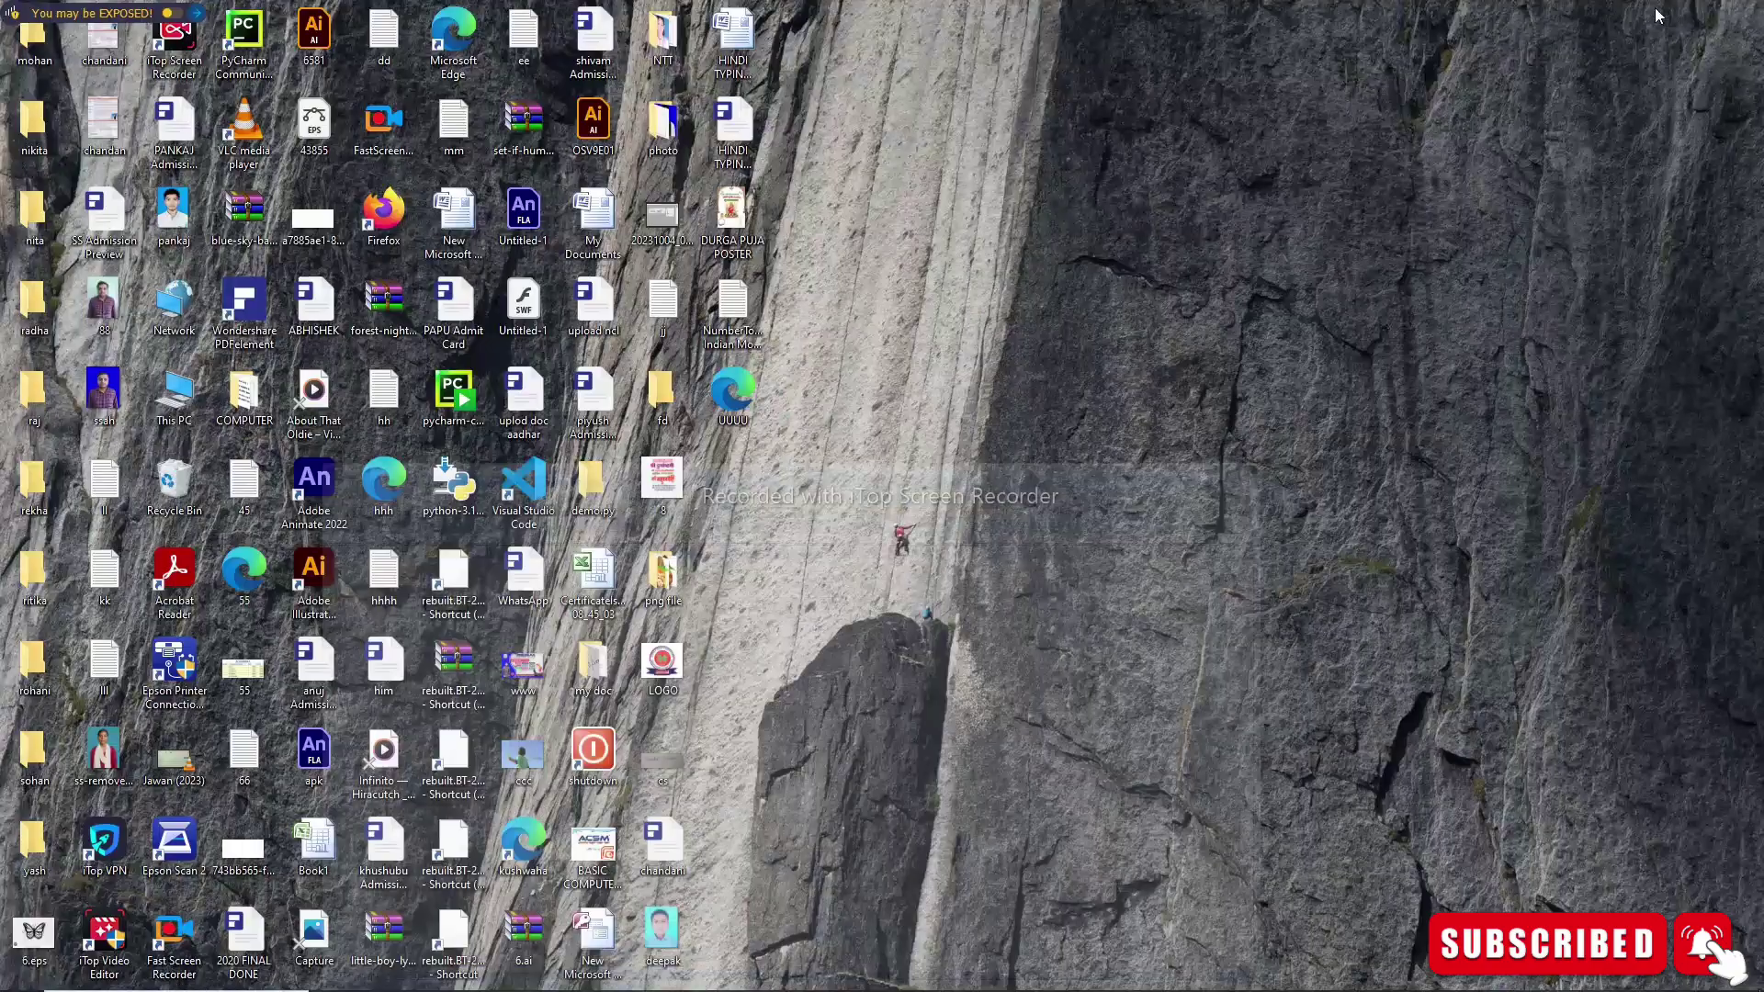
right_click(740, 325)
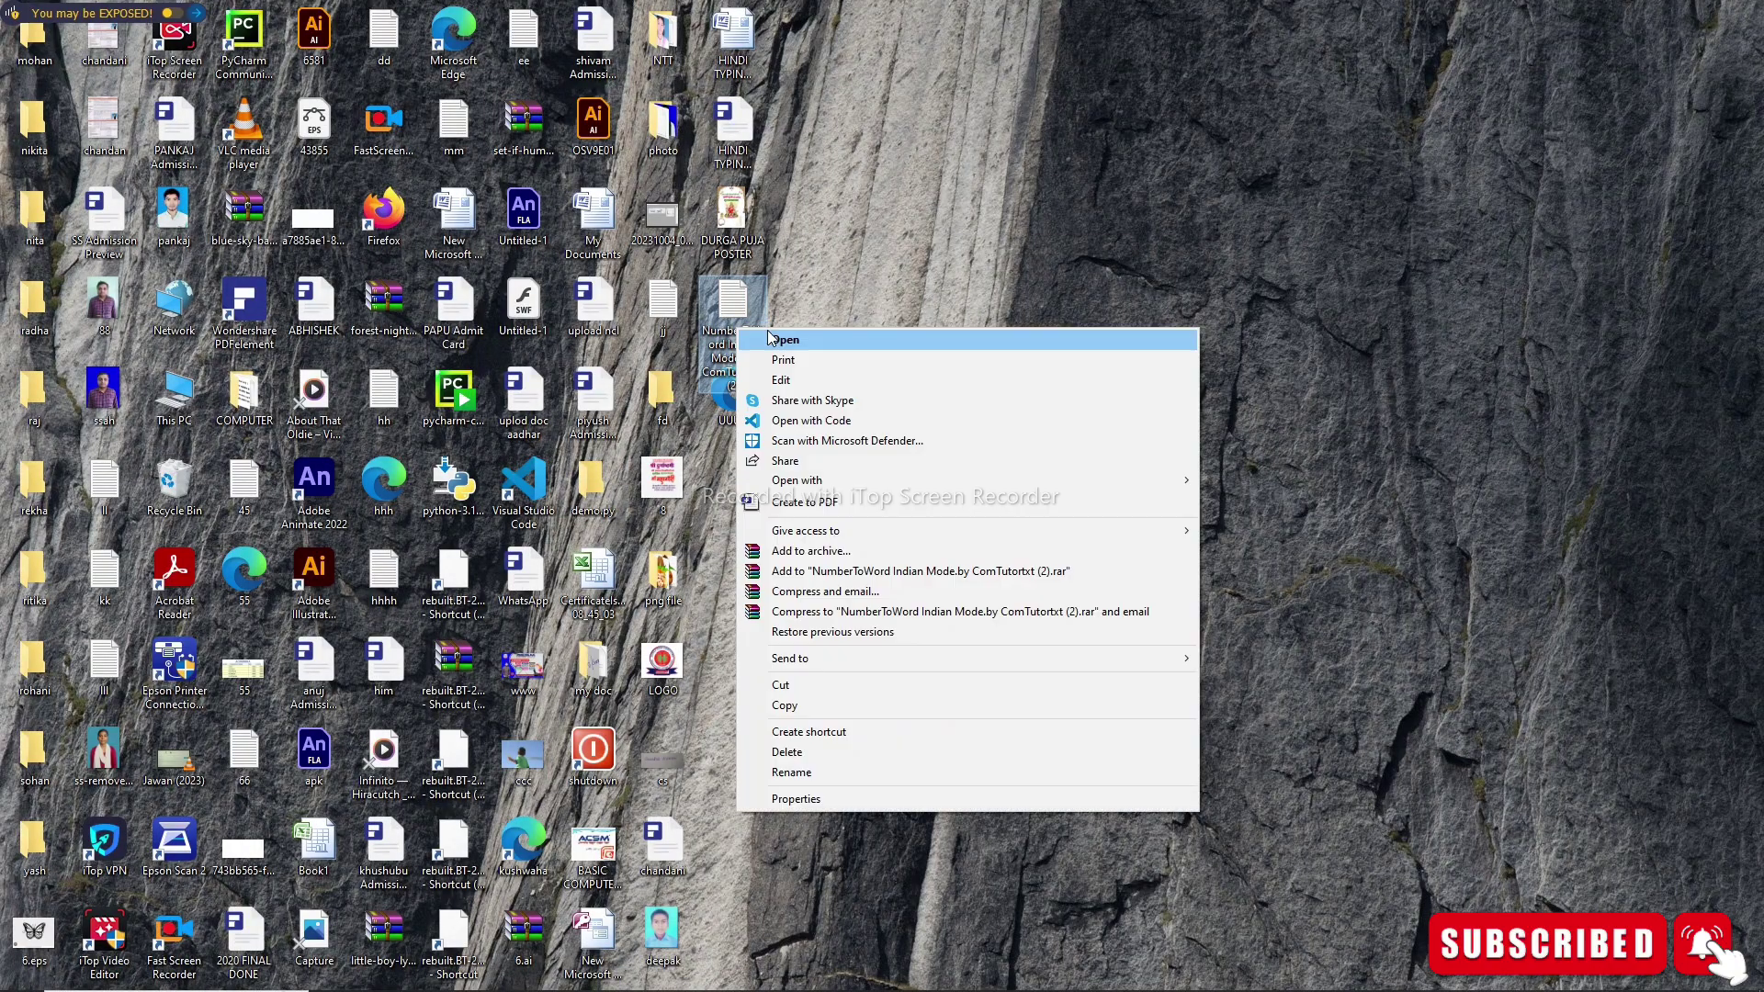
click(778, 340)
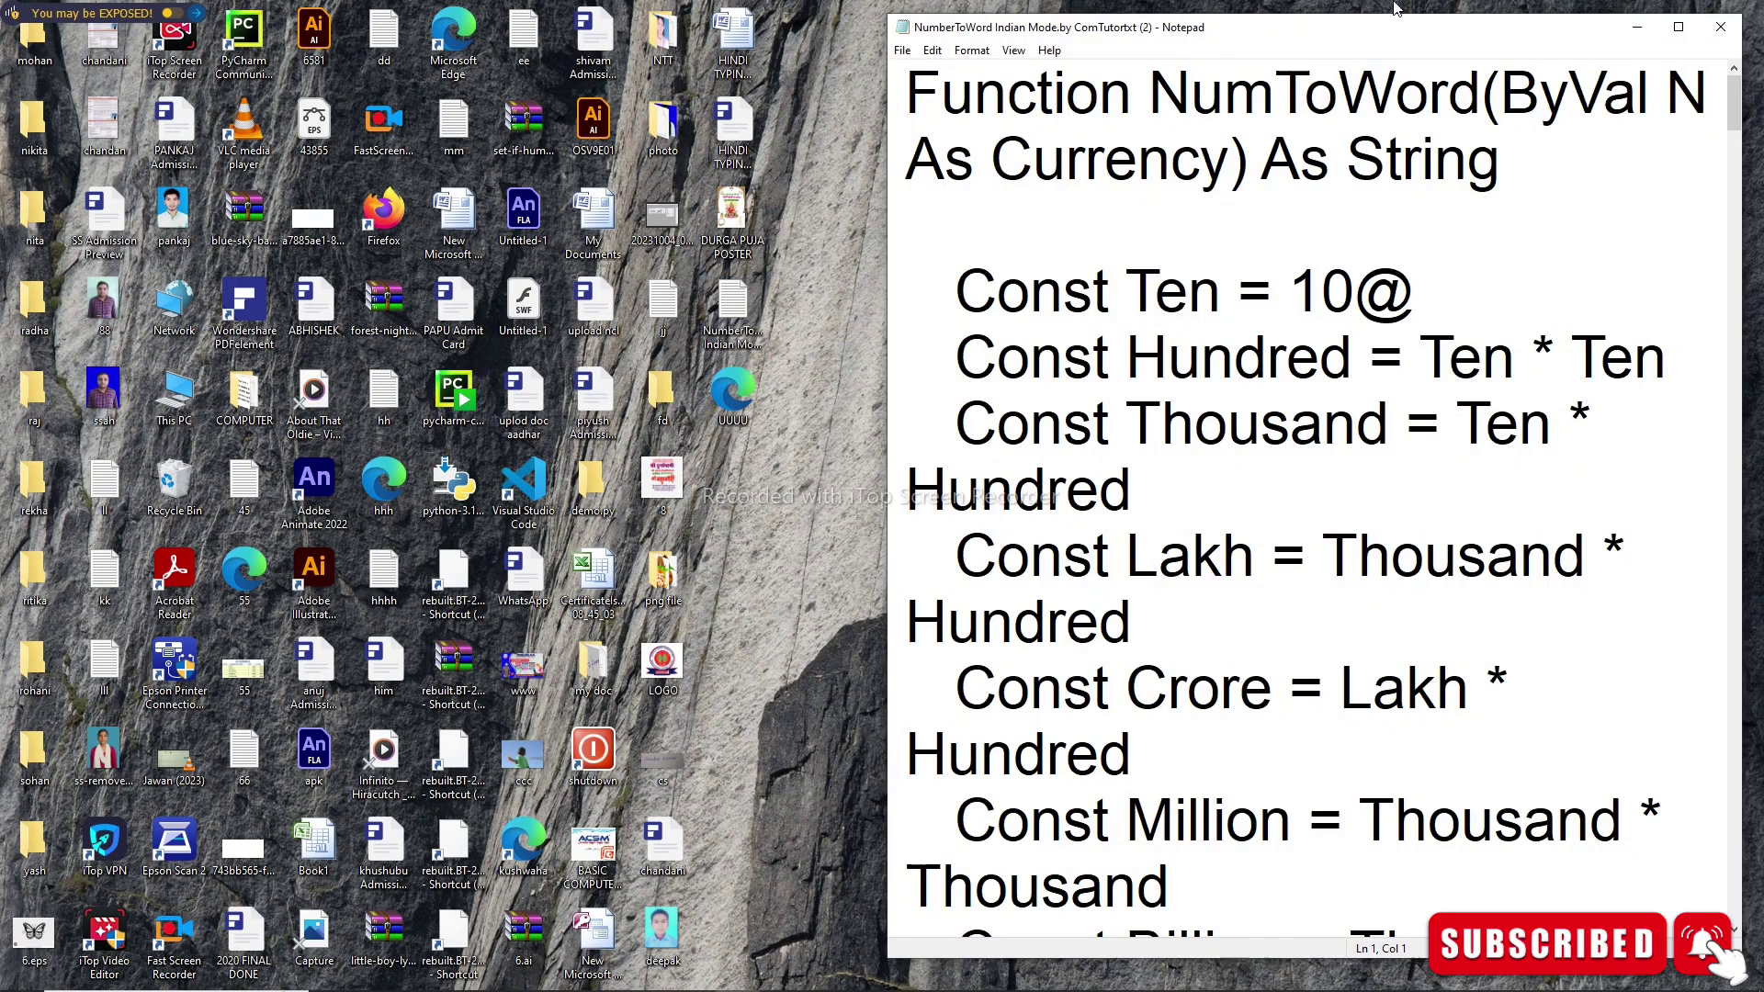
click(1679, 30)
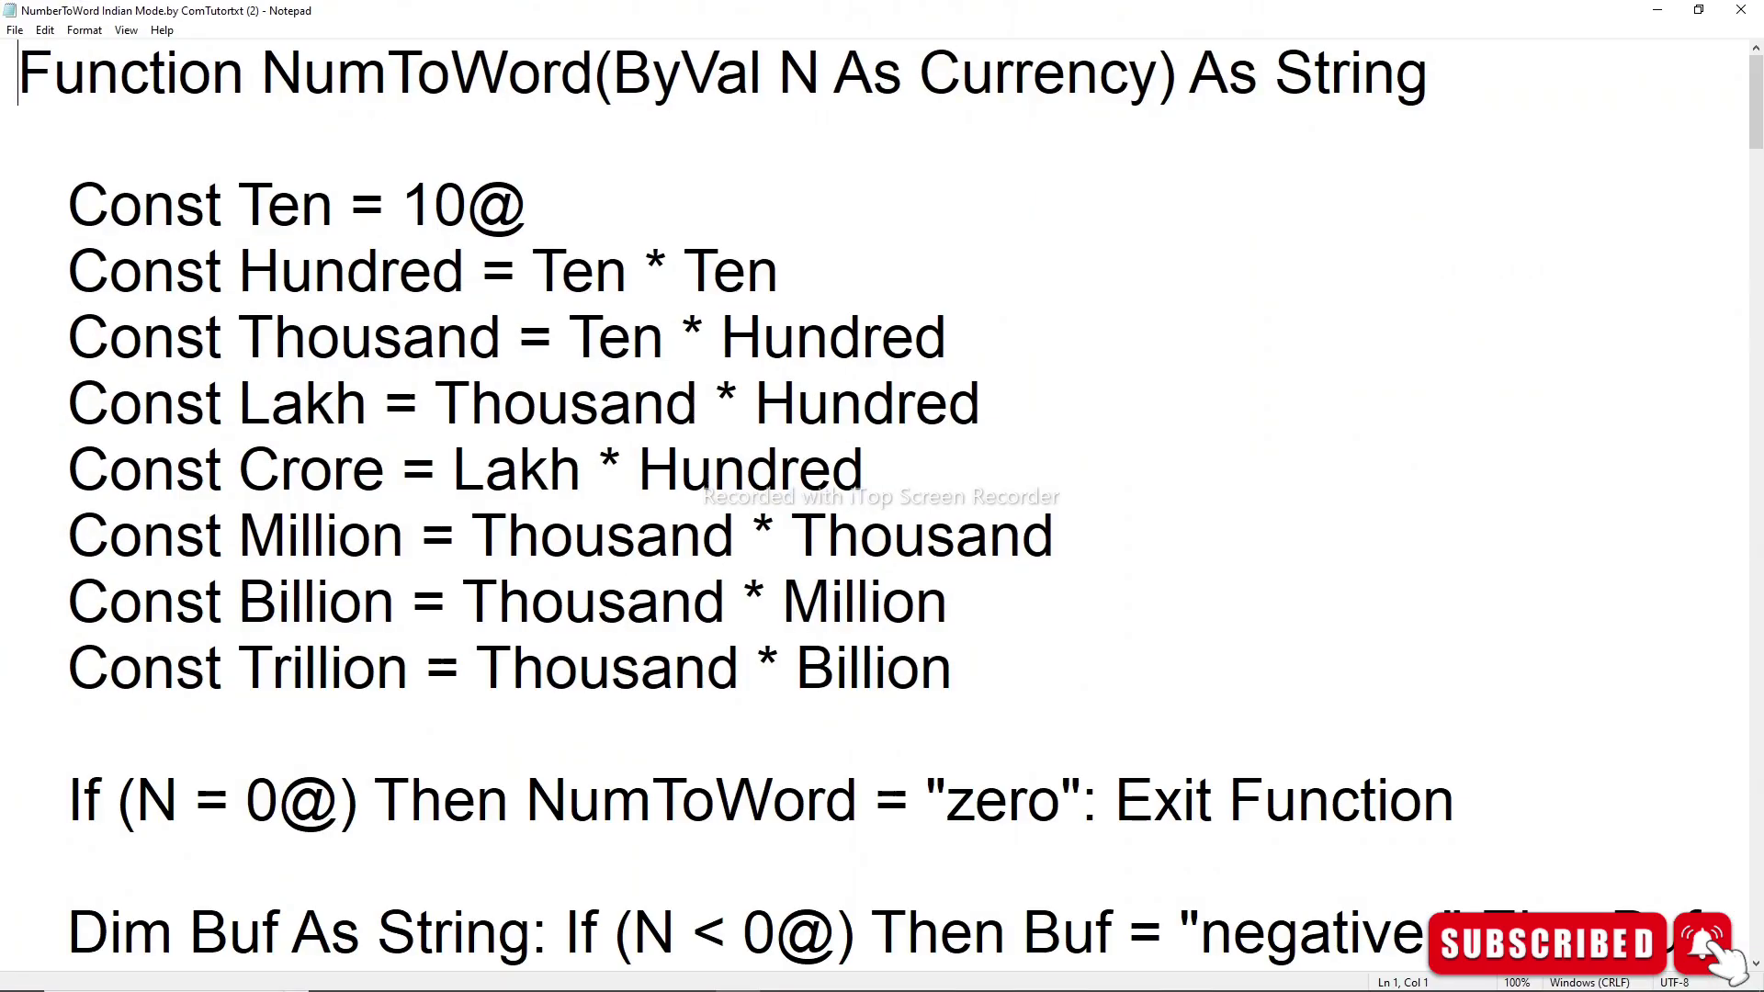
Step: Look through the NumToWord function code and select all of it to copy
scroll(881, 496, down, 10)
scroll(882, 496, down, 10)
scroll(882, 496, down, 10)
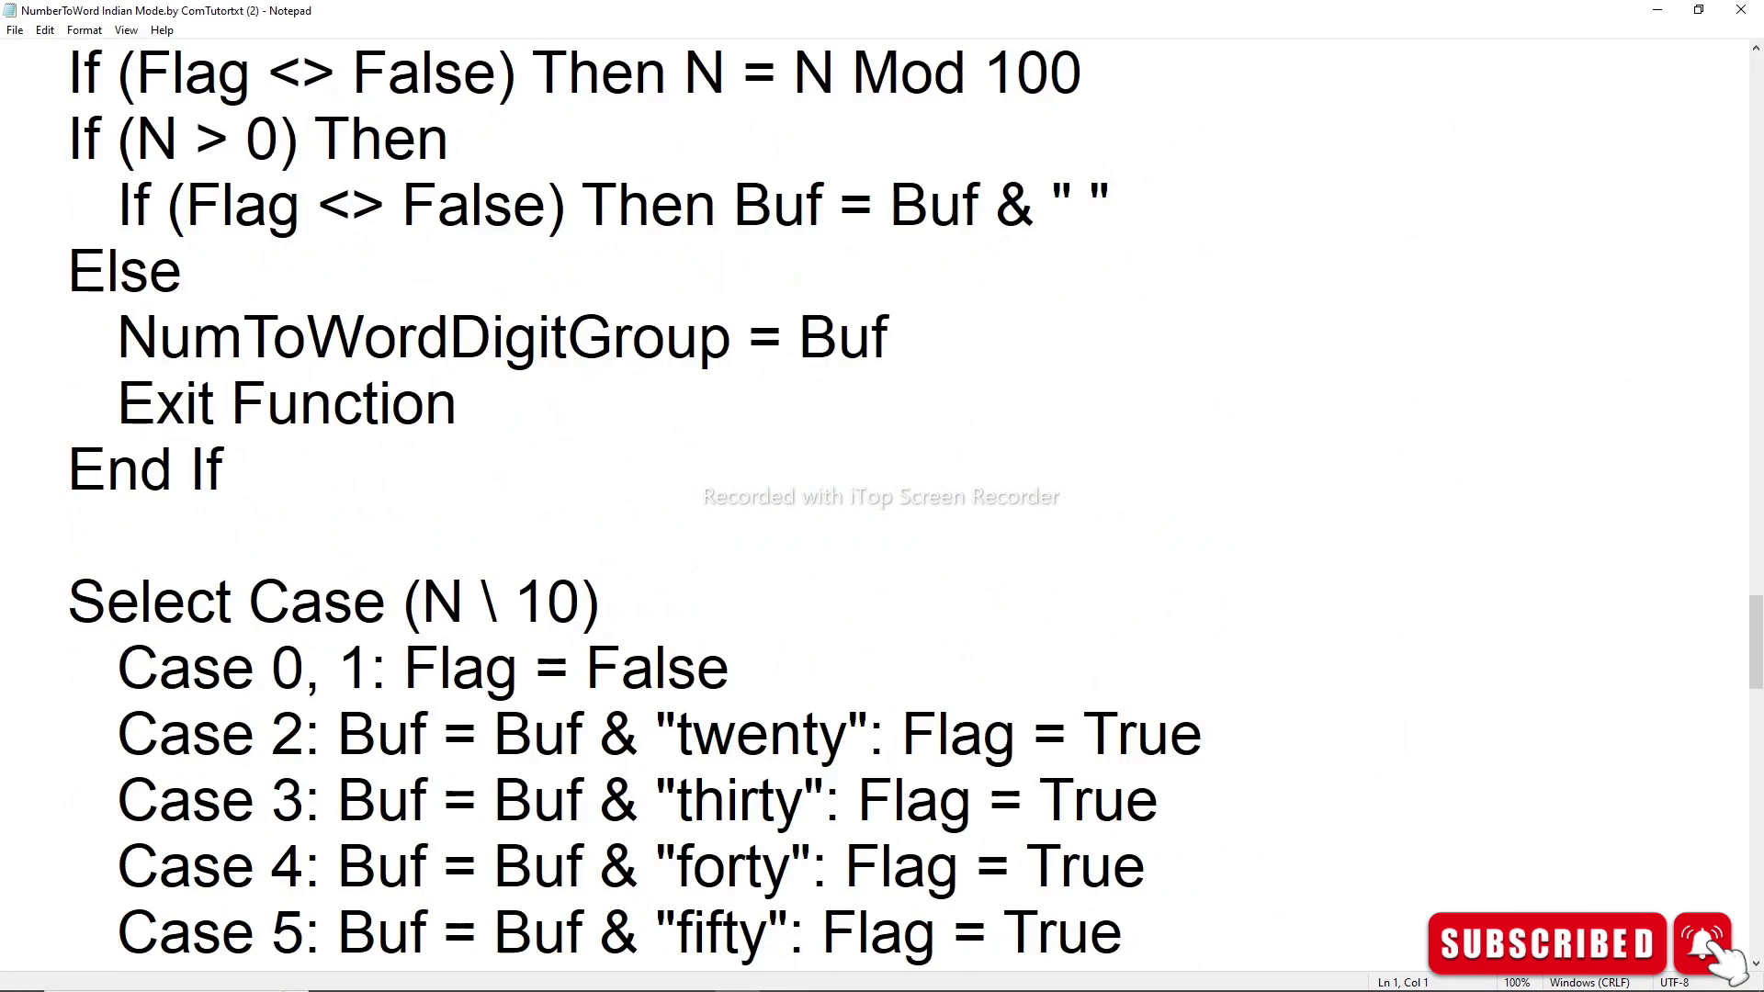
scroll(882, 496, down, 10)
scroll(882, 496, down, 10)
scroll(882, 496, down, 1)
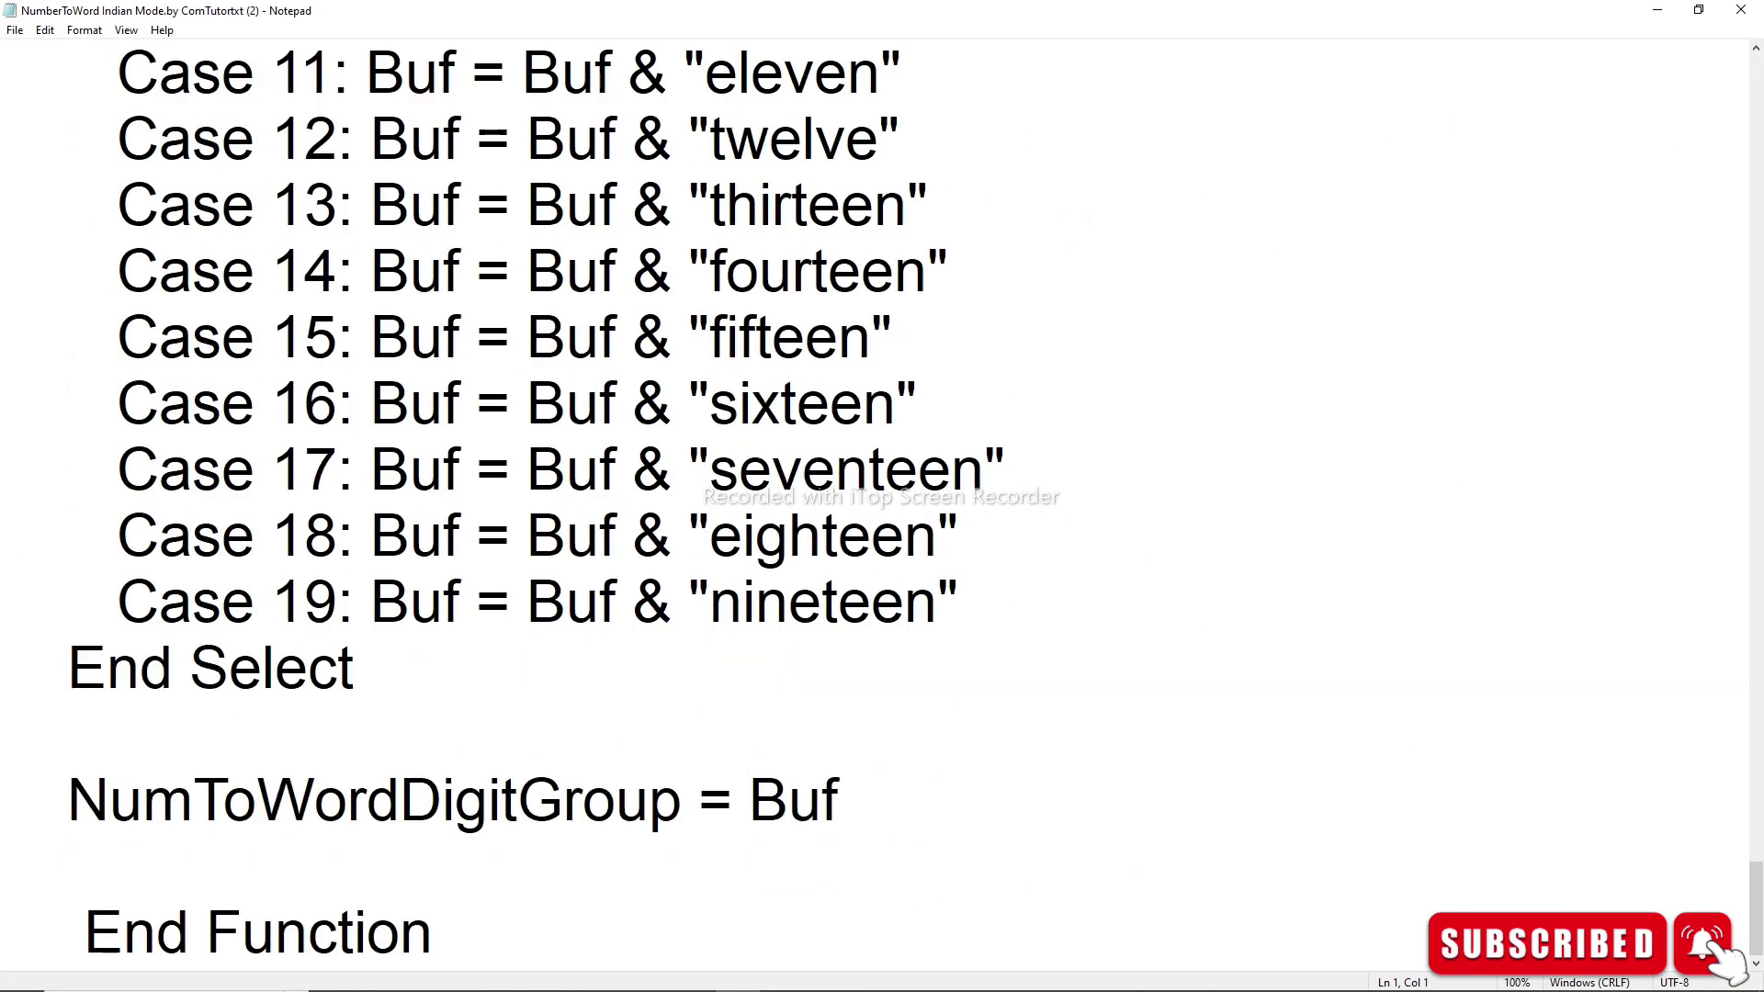
scroll(882, 496, up, 6)
scroll(882, 496, up, 7)
scroll(881, 496, up, 10)
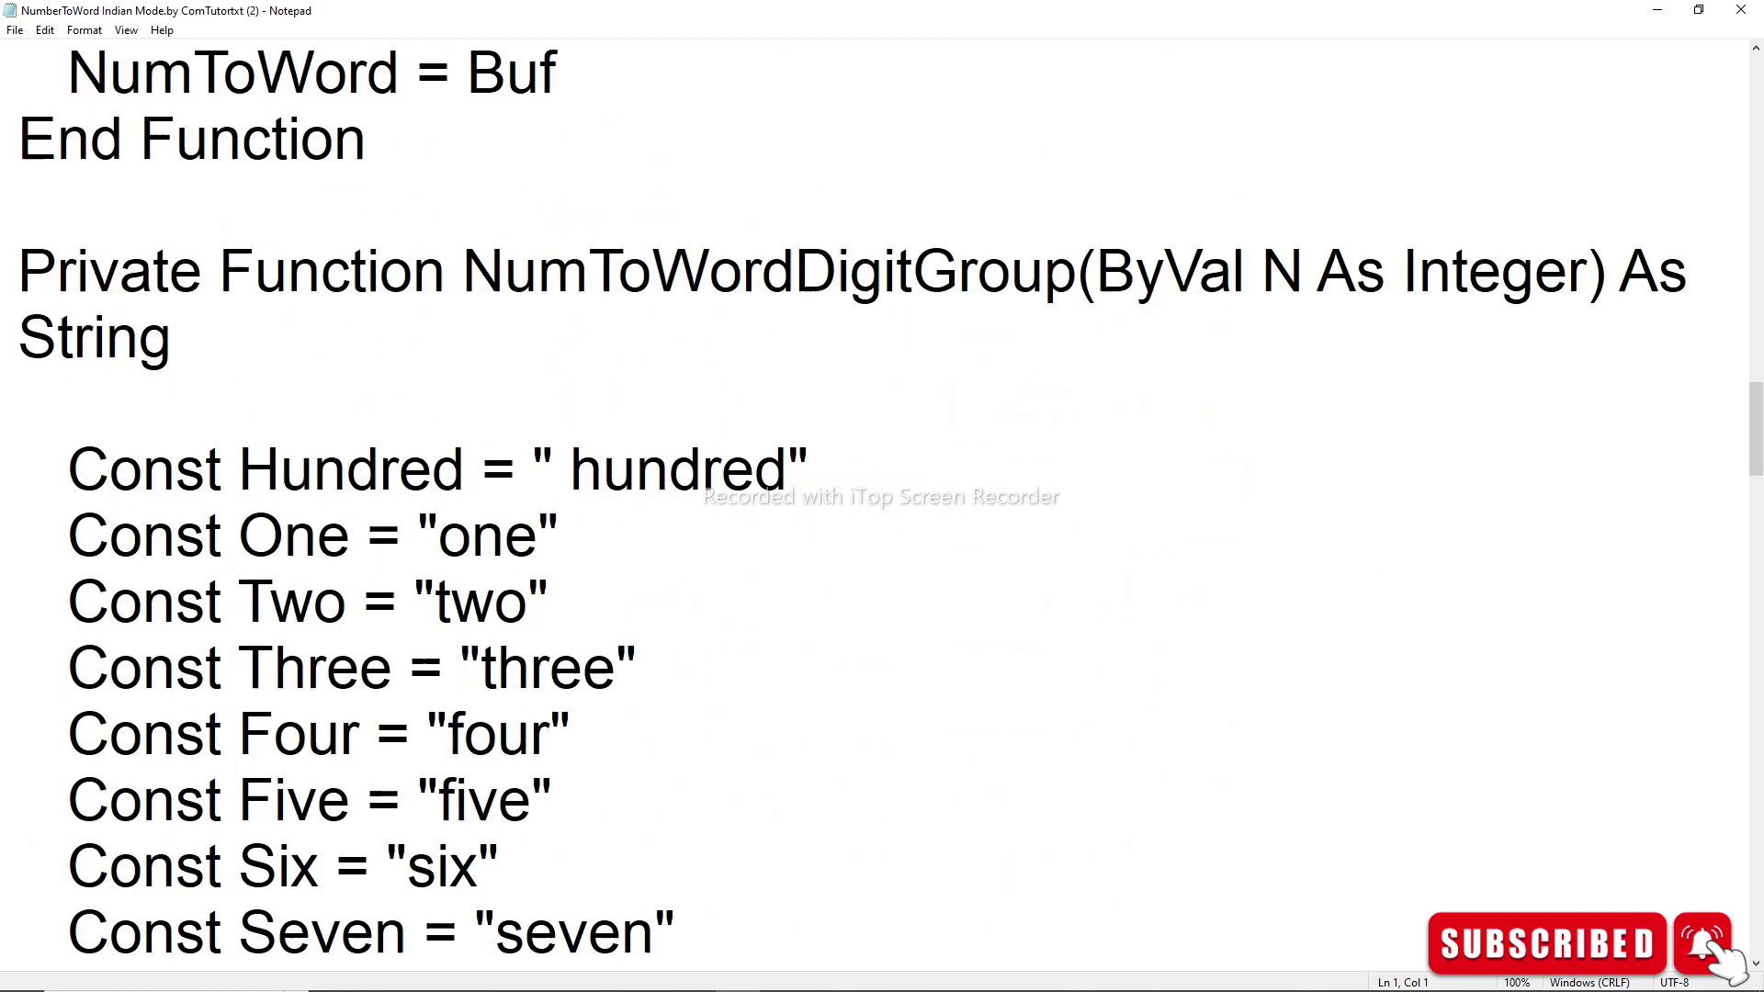
scroll(882, 496, up, 10)
scroll(882, 496, up, 10)
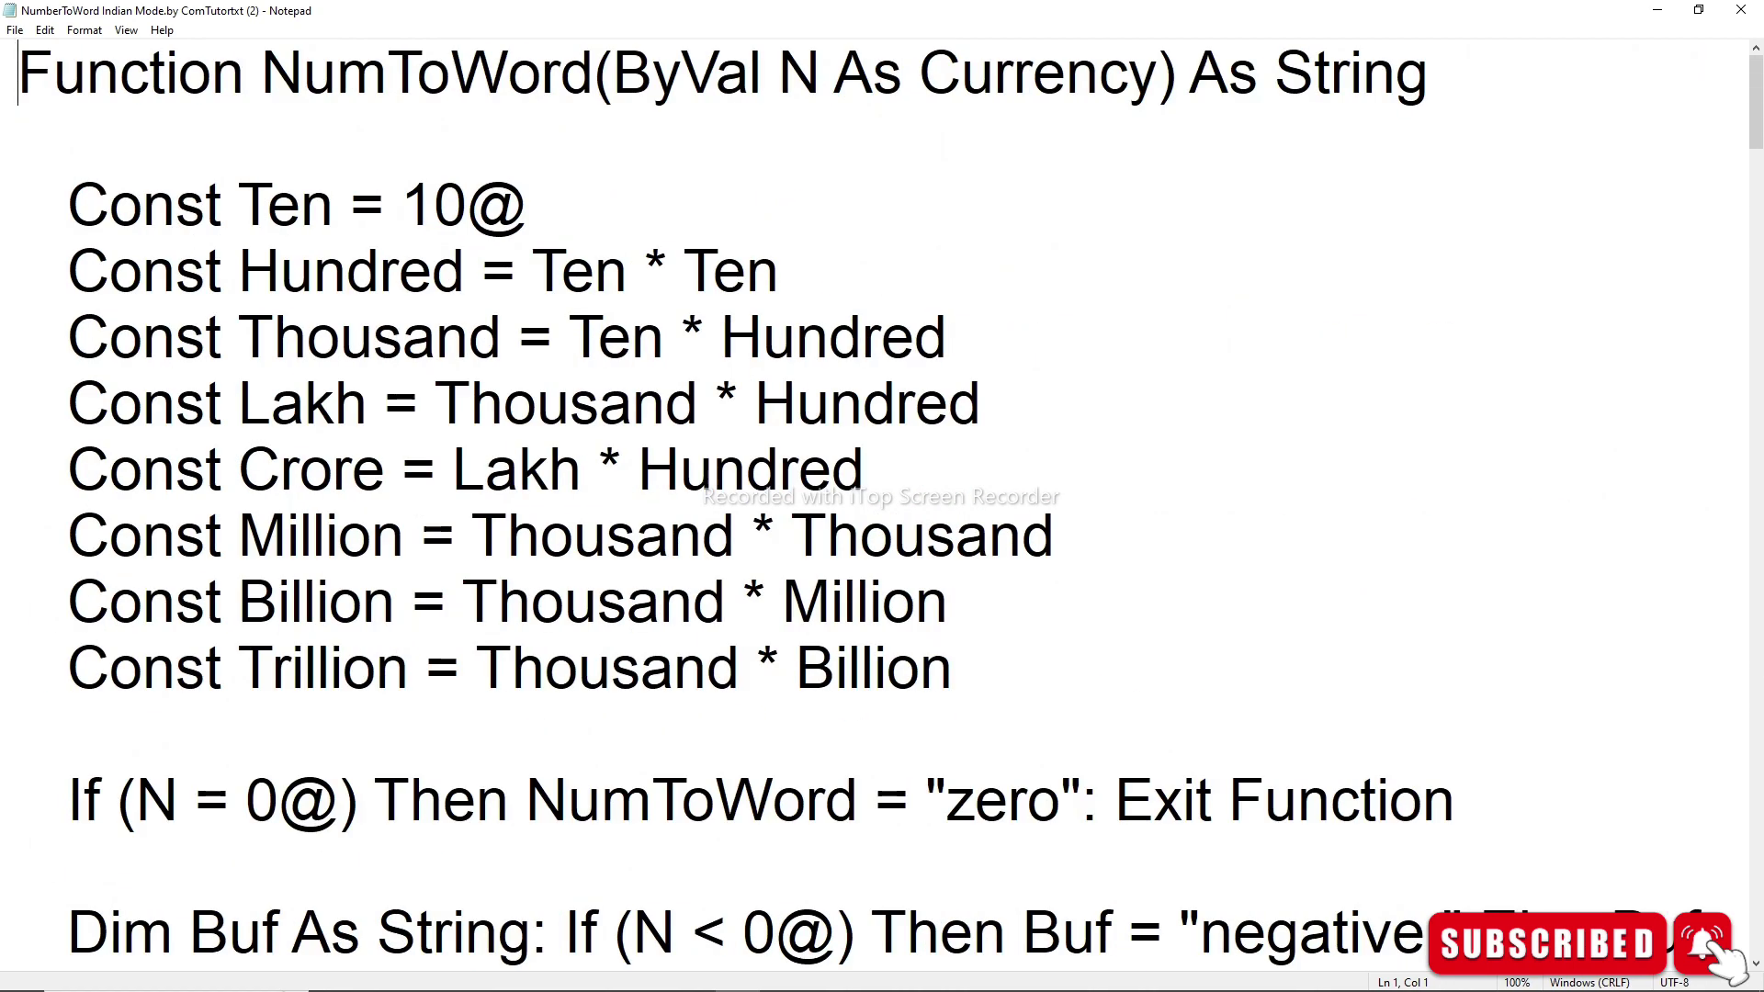
key(ctrl+a)
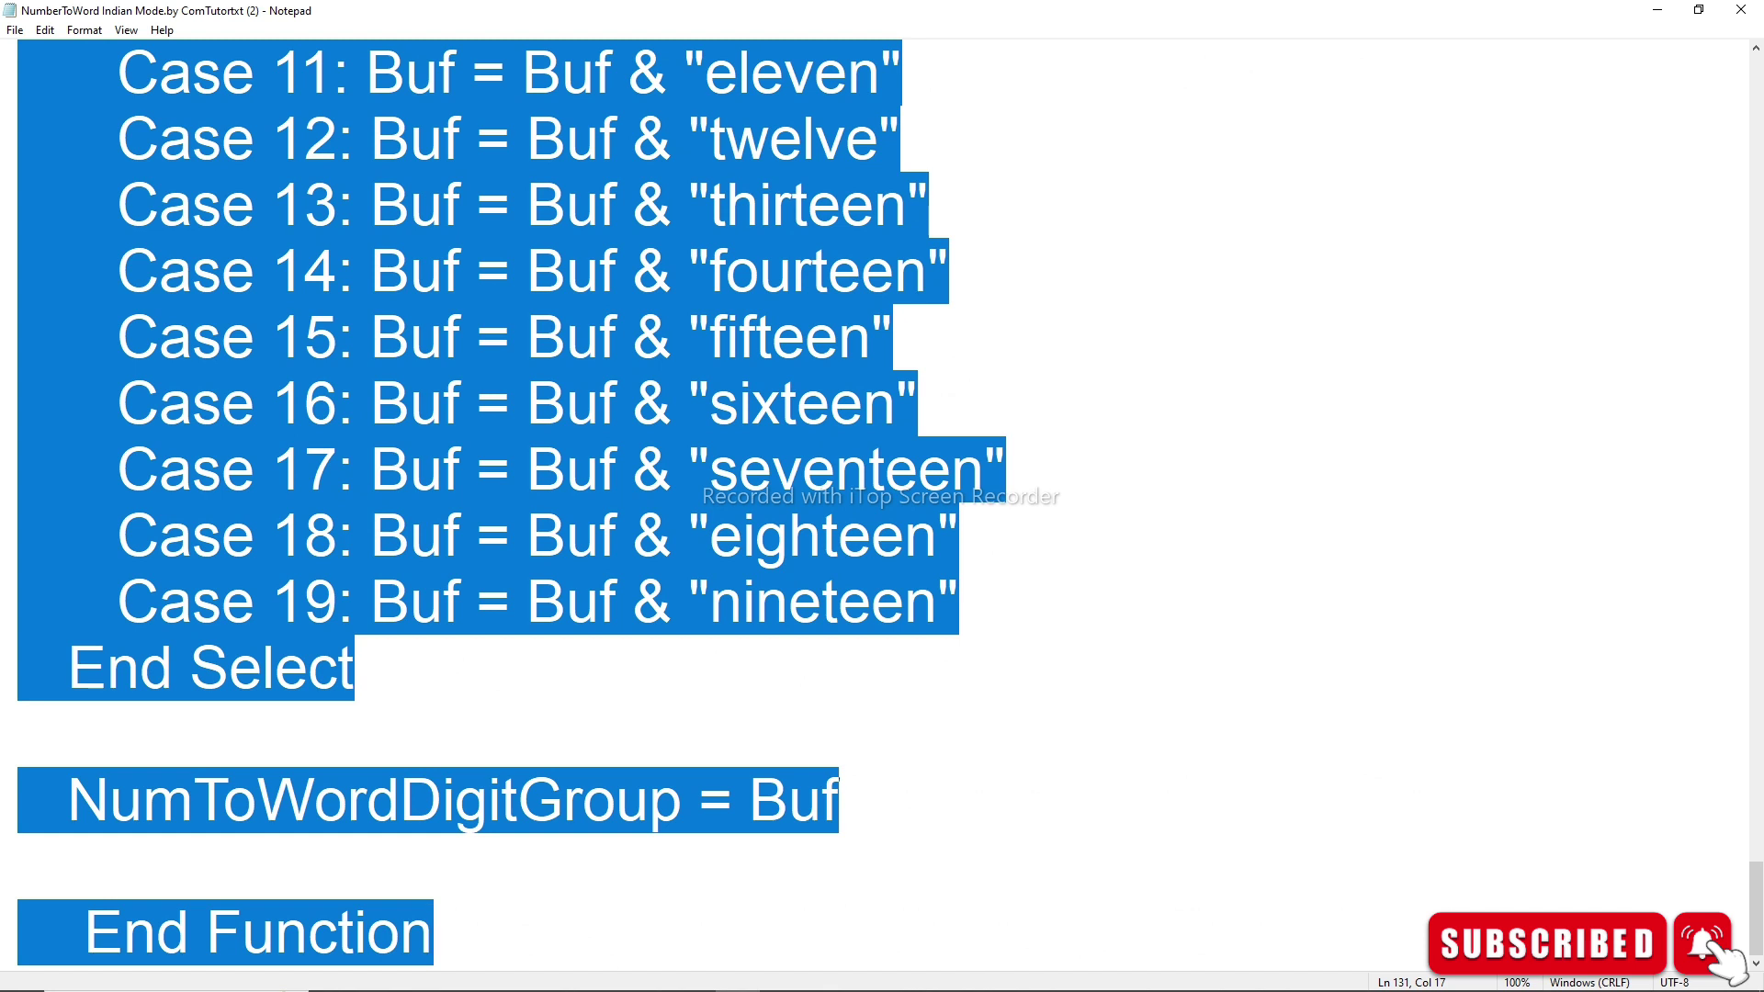
Step: Paste the copied NumToWord and NumToWordDigitGroup code into Module1
click(1658, 11)
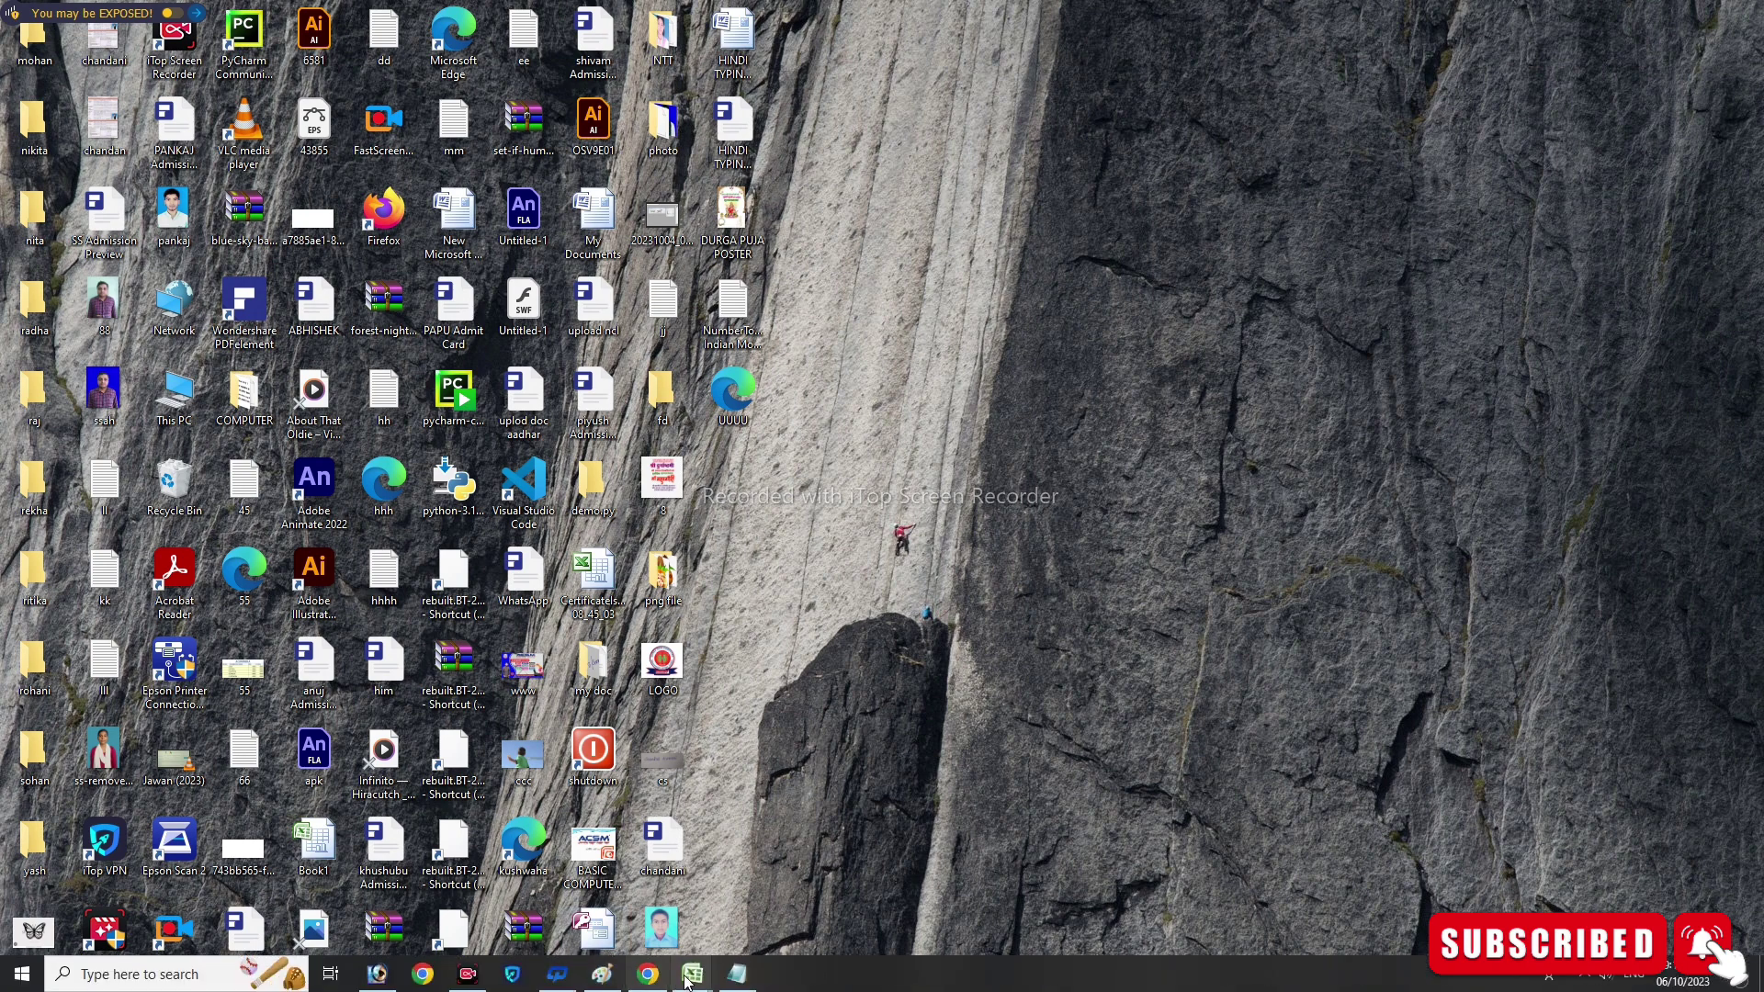
mouse_move(692, 973)
click(767, 908)
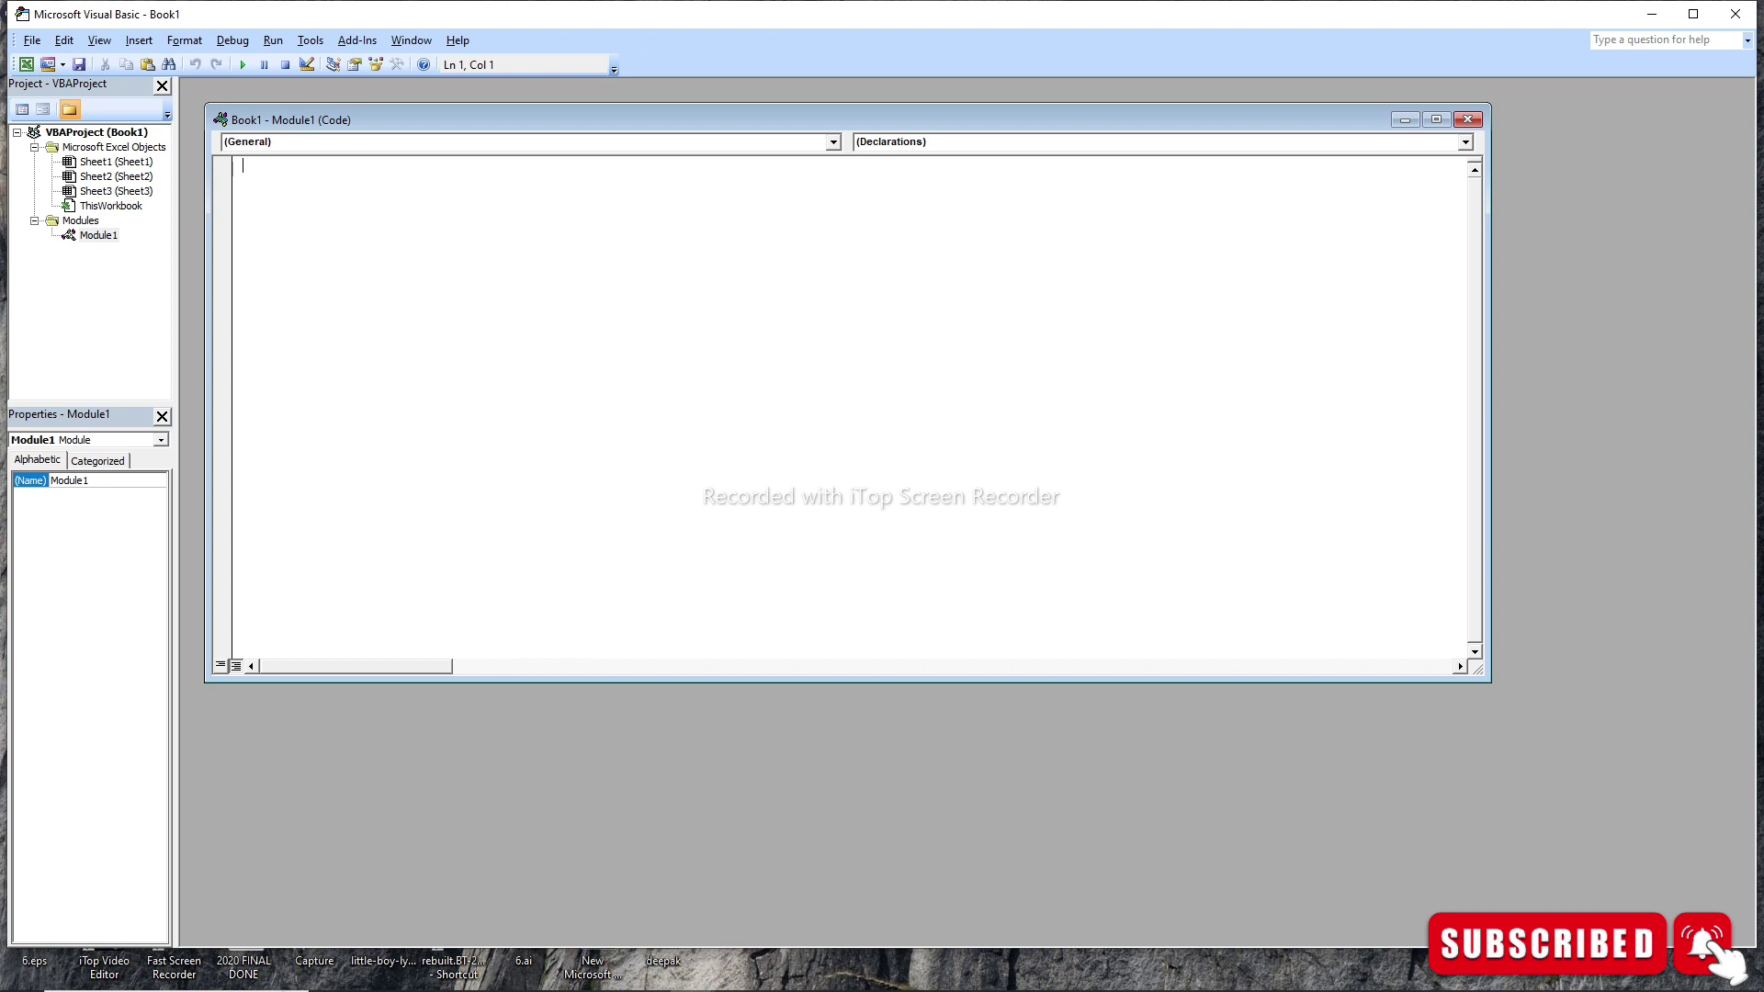
key(ctrl+v)
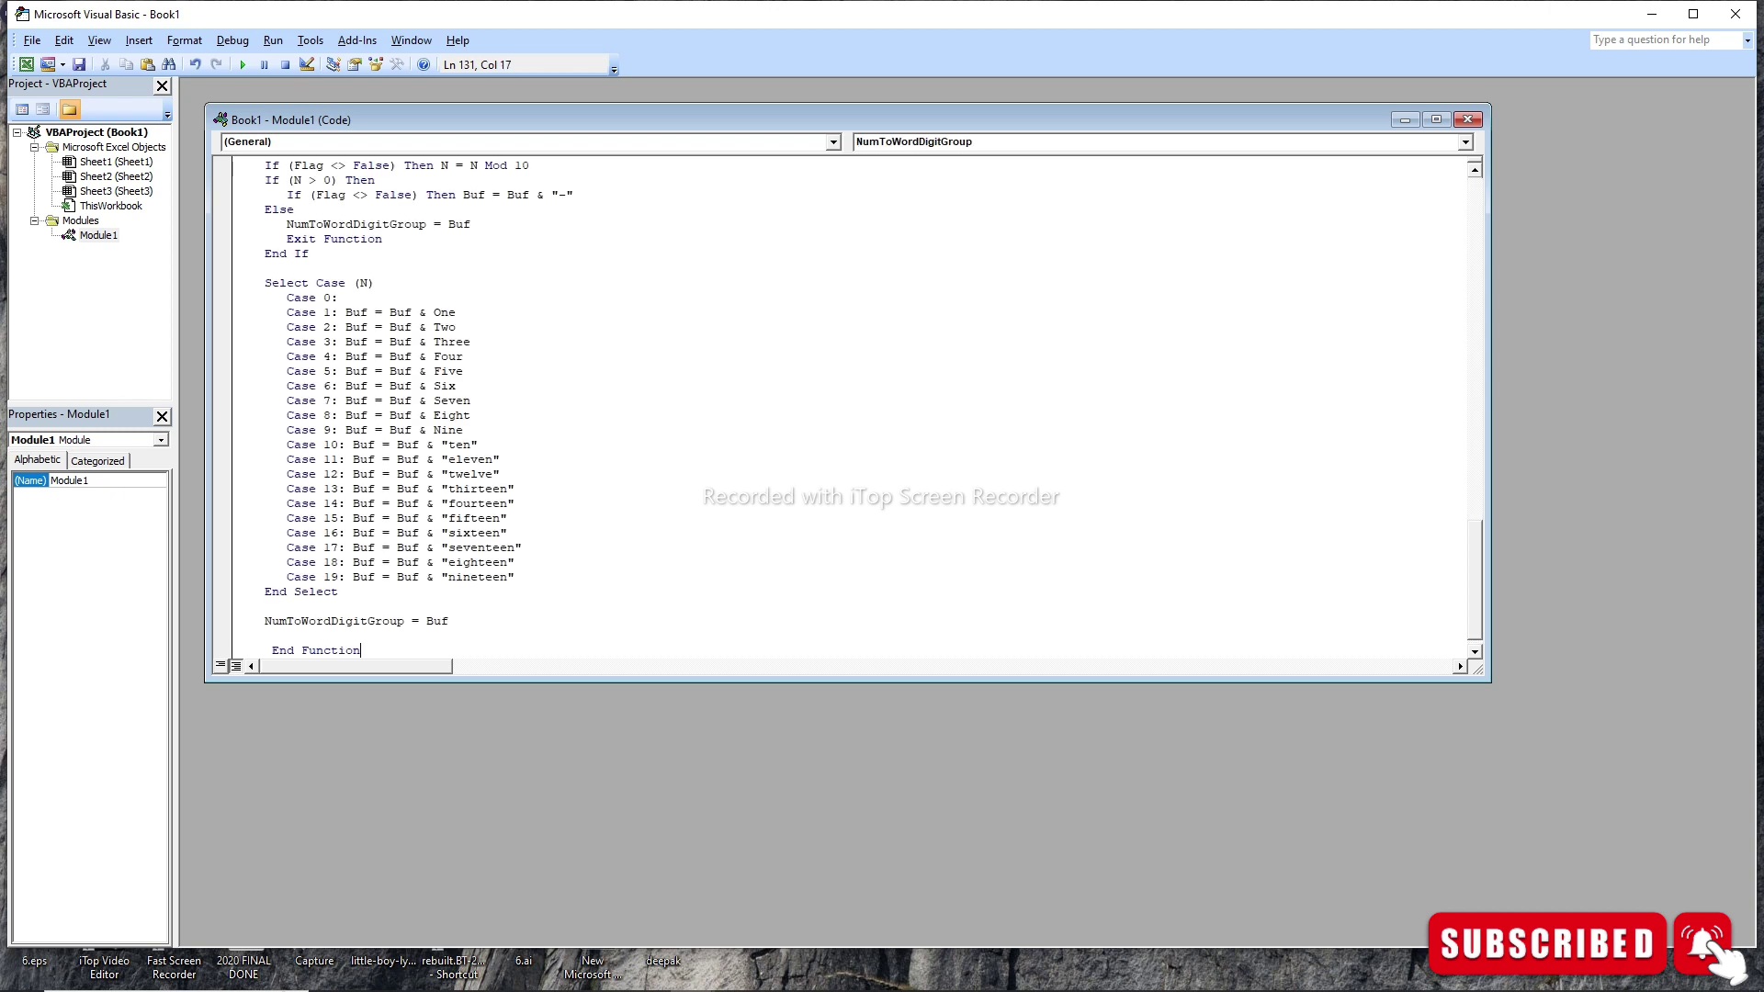
Step: Save Book1 as KK with type Excel Macro-Enabled Workbook (KK.xlsm)
click(31, 41)
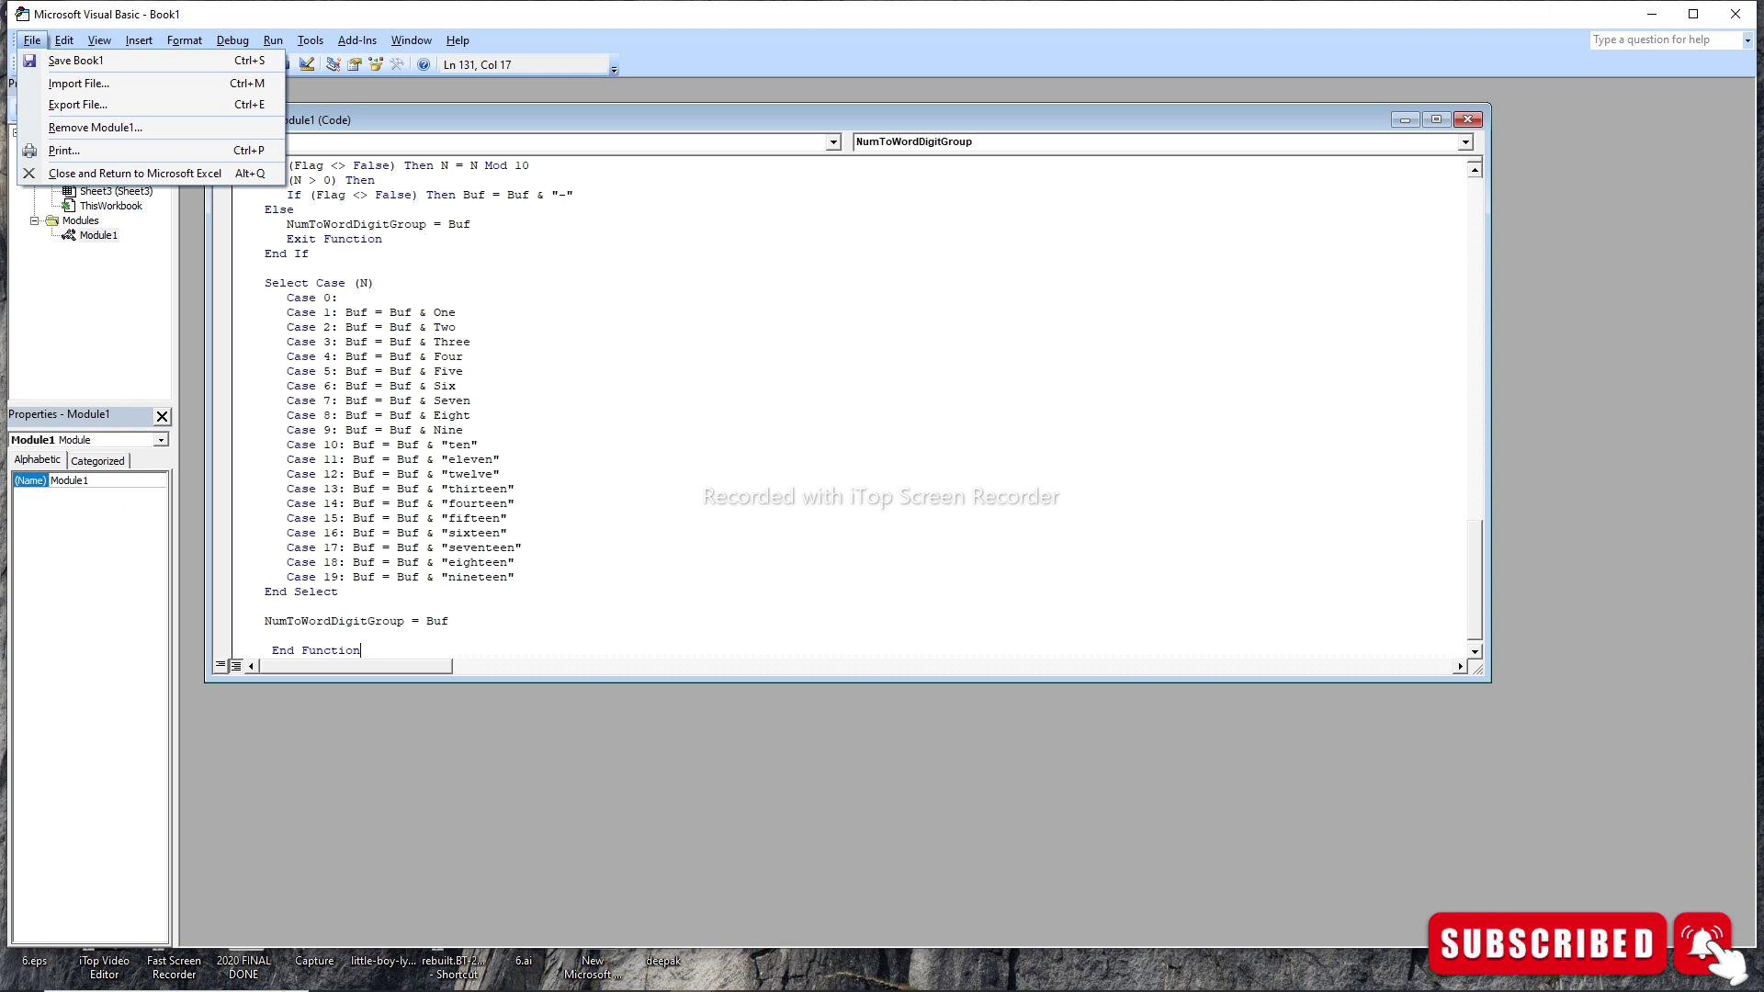
click(81, 61)
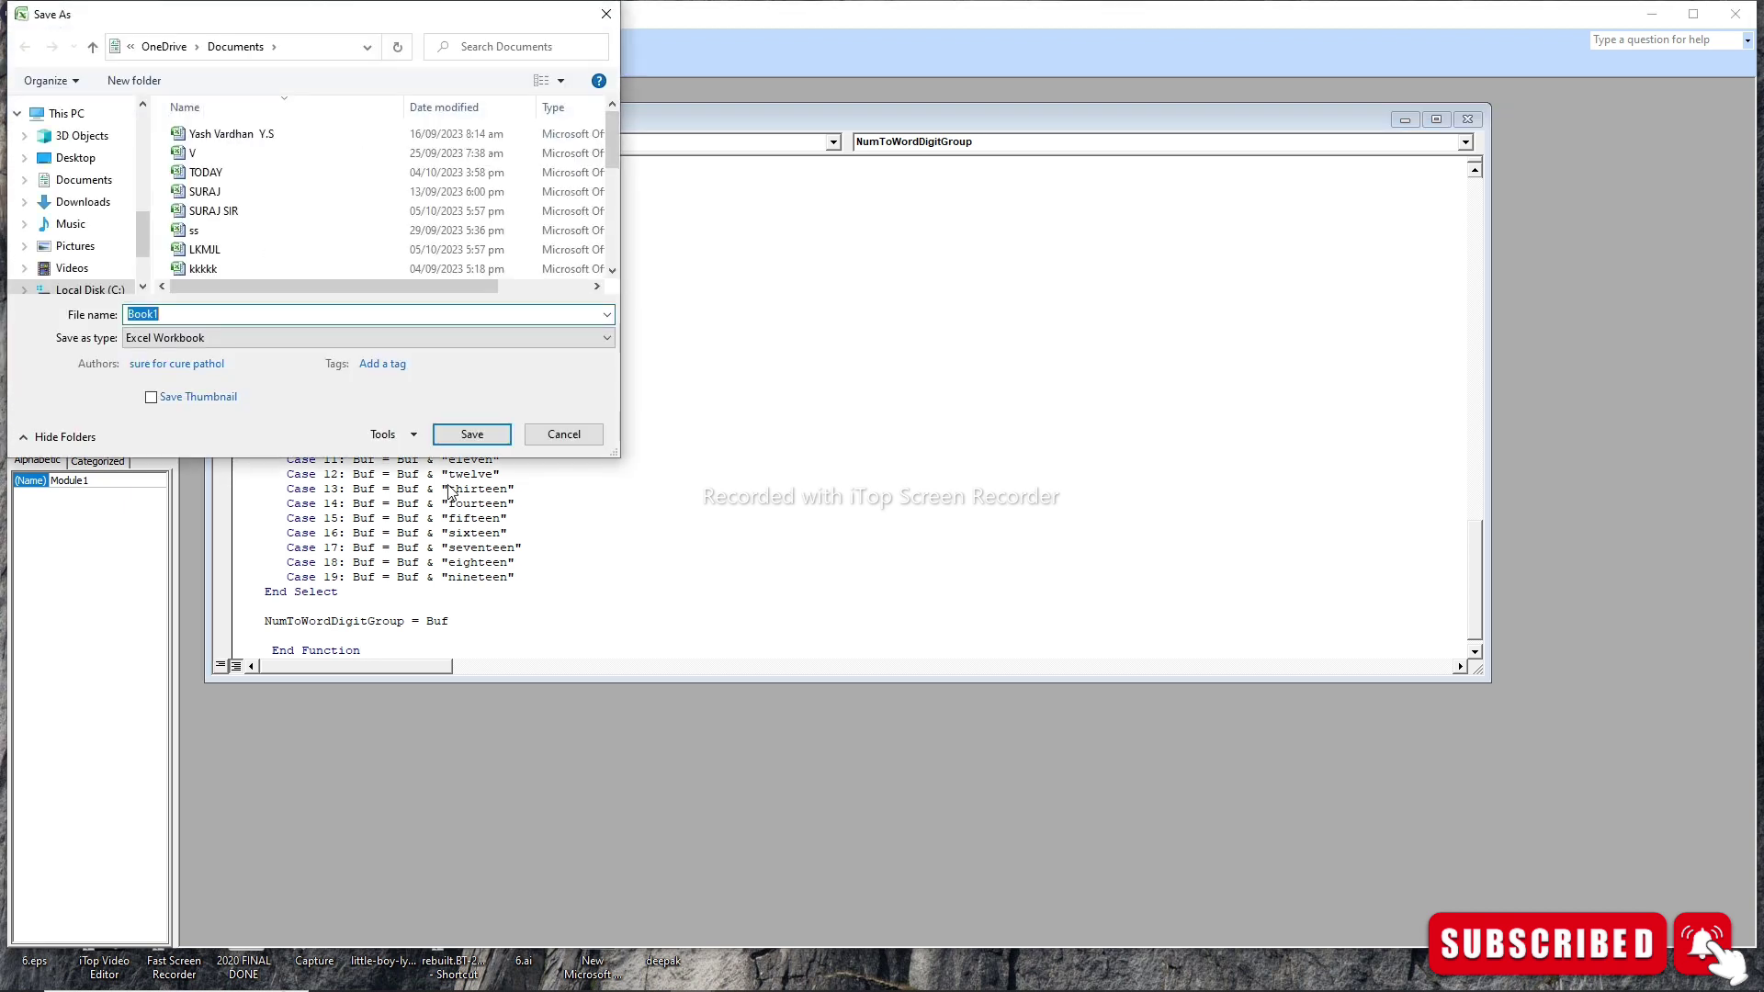
text(KK)
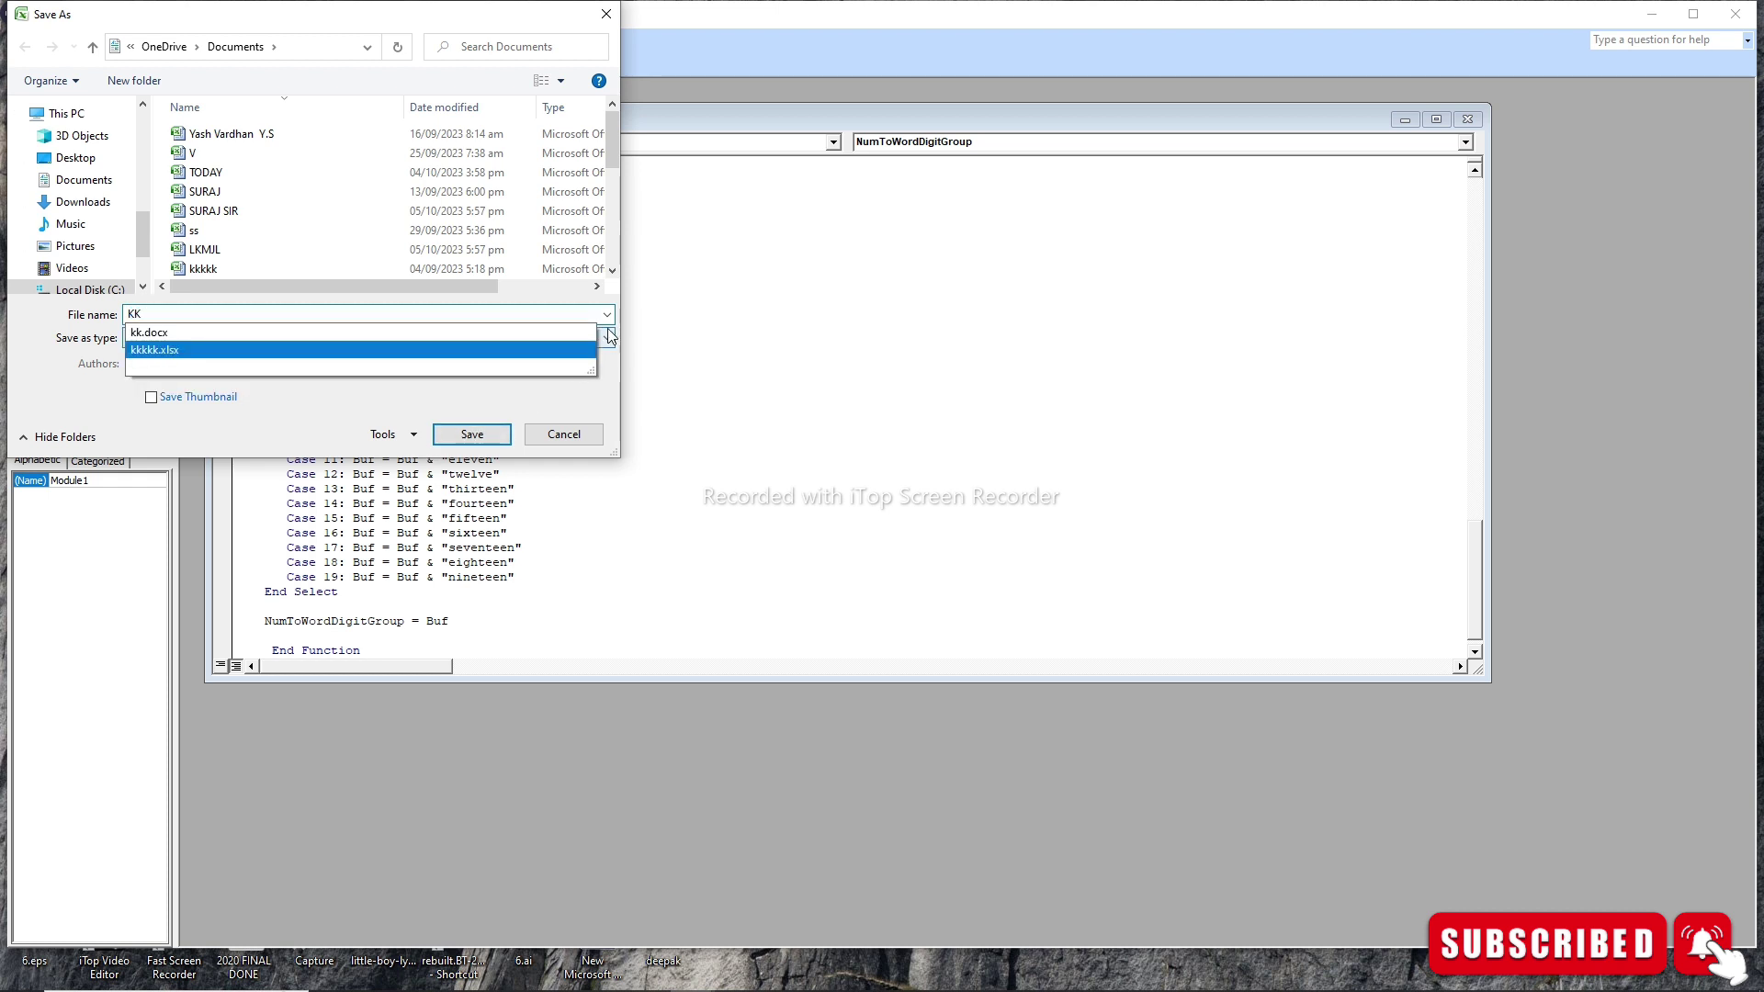
click(516, 307)
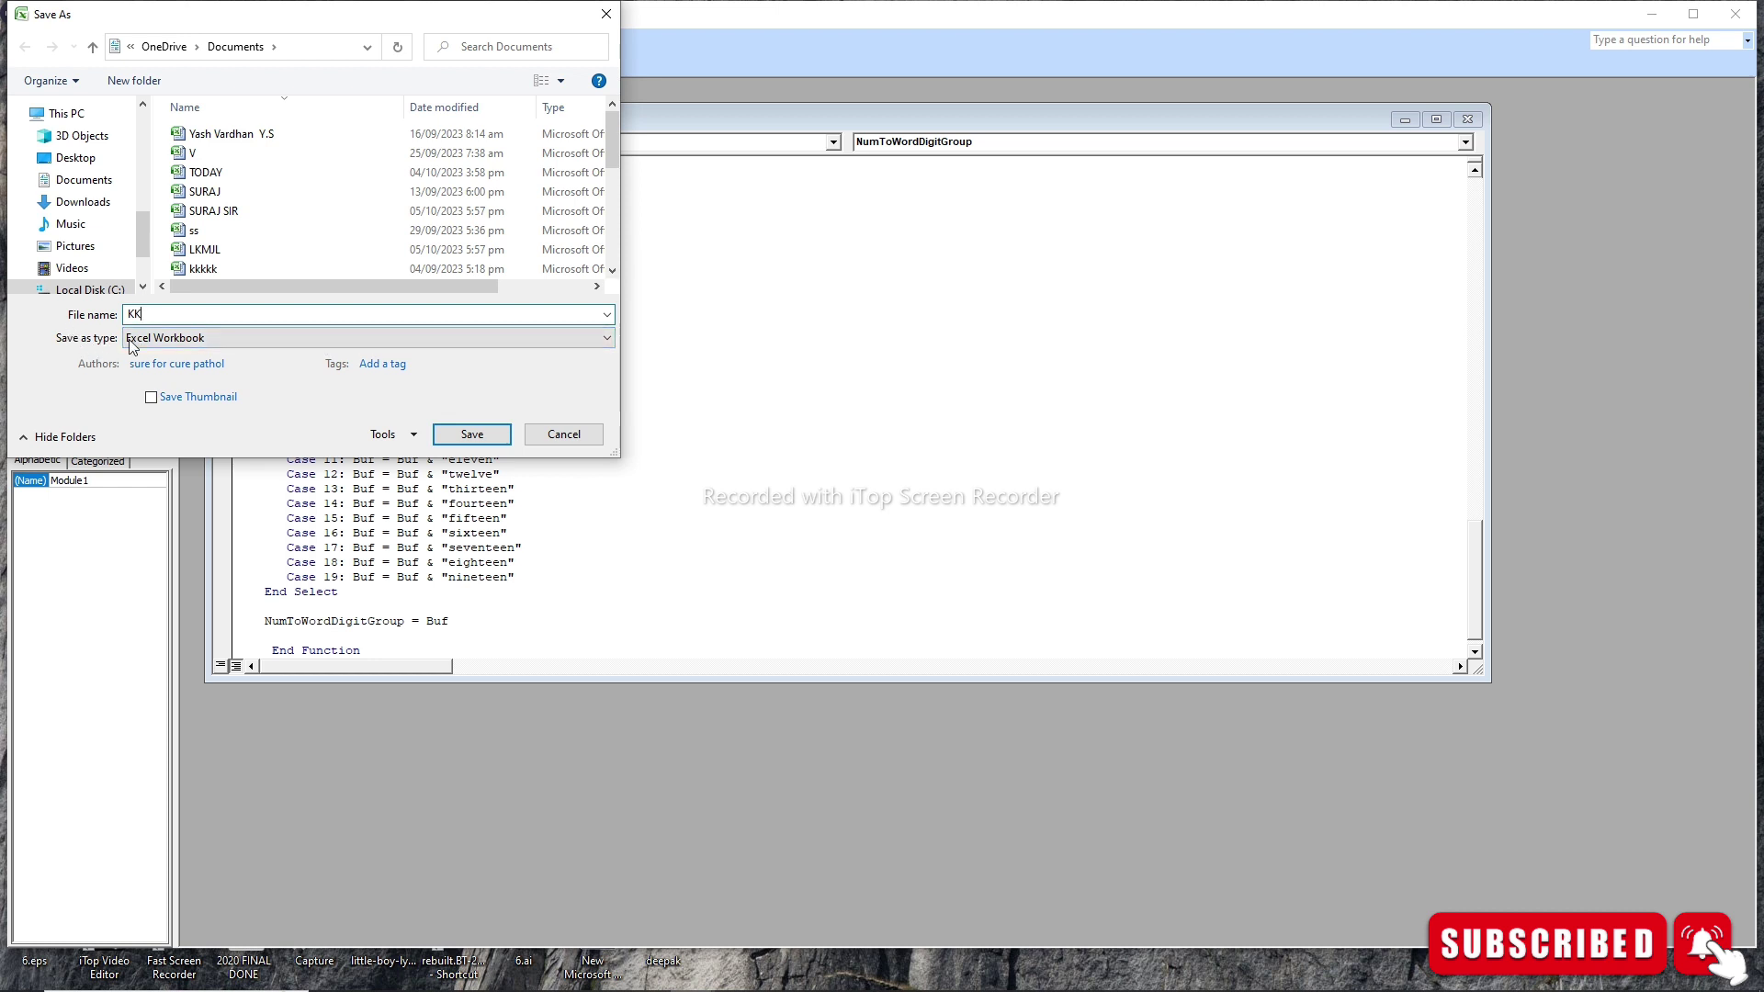
click(605, 339)
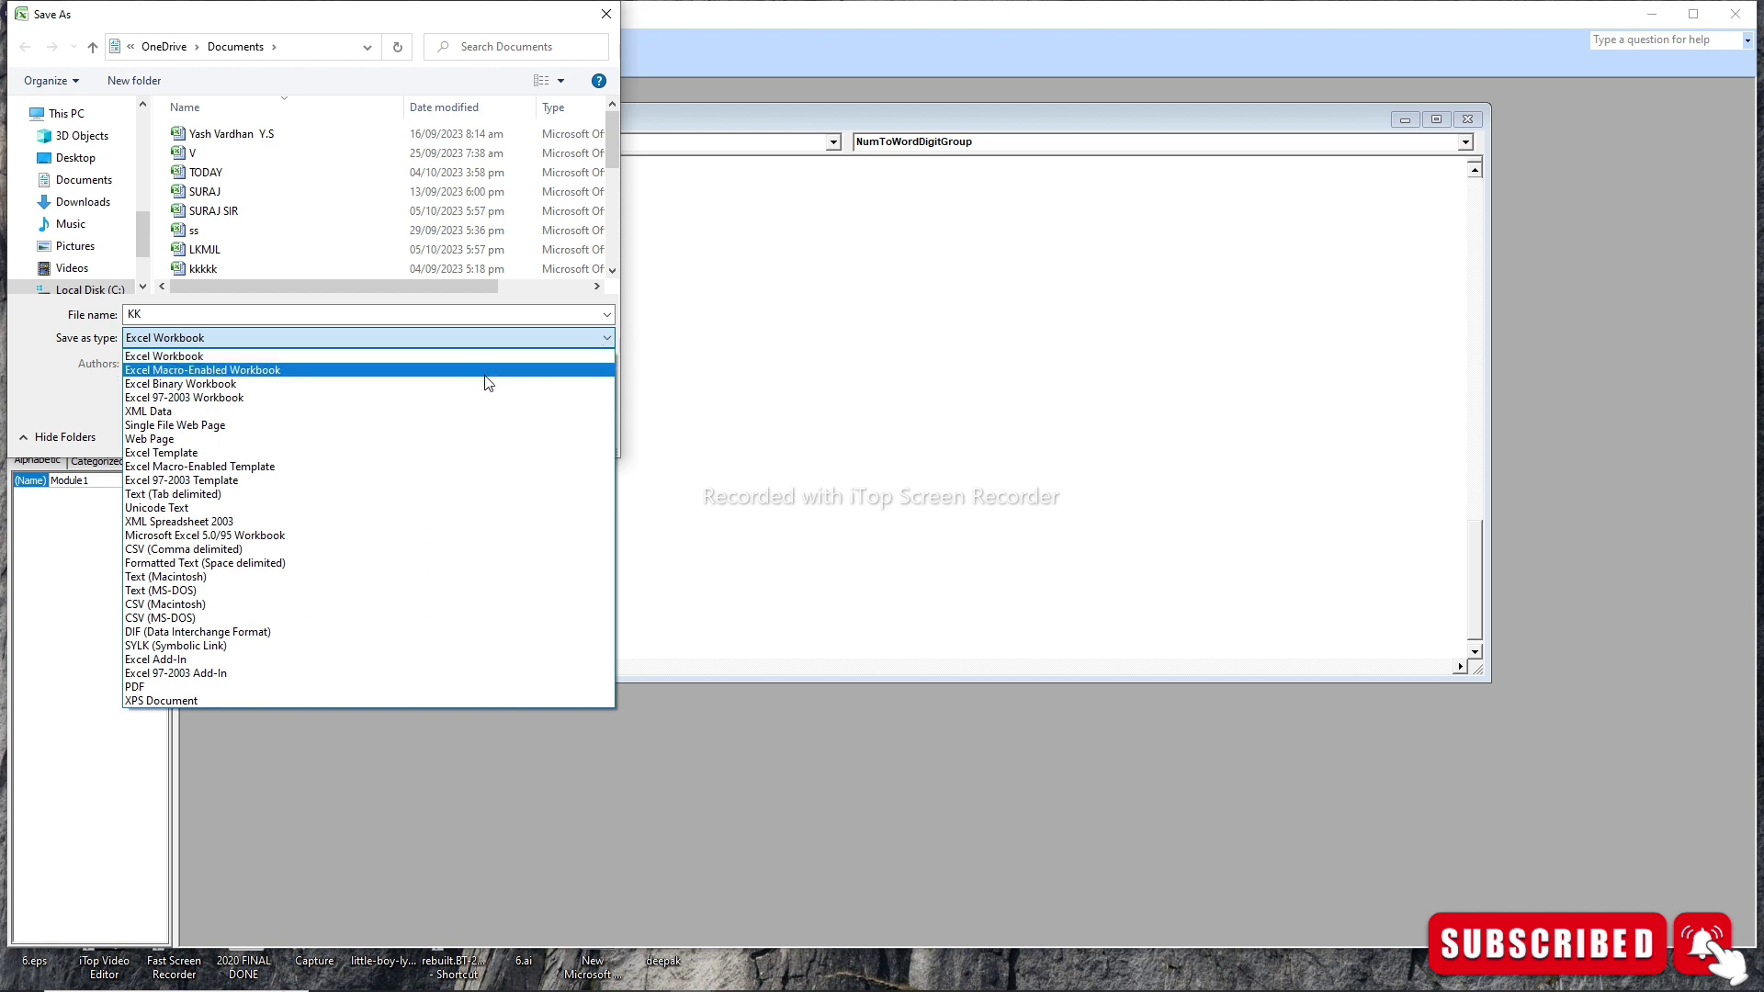
click(486, 371)
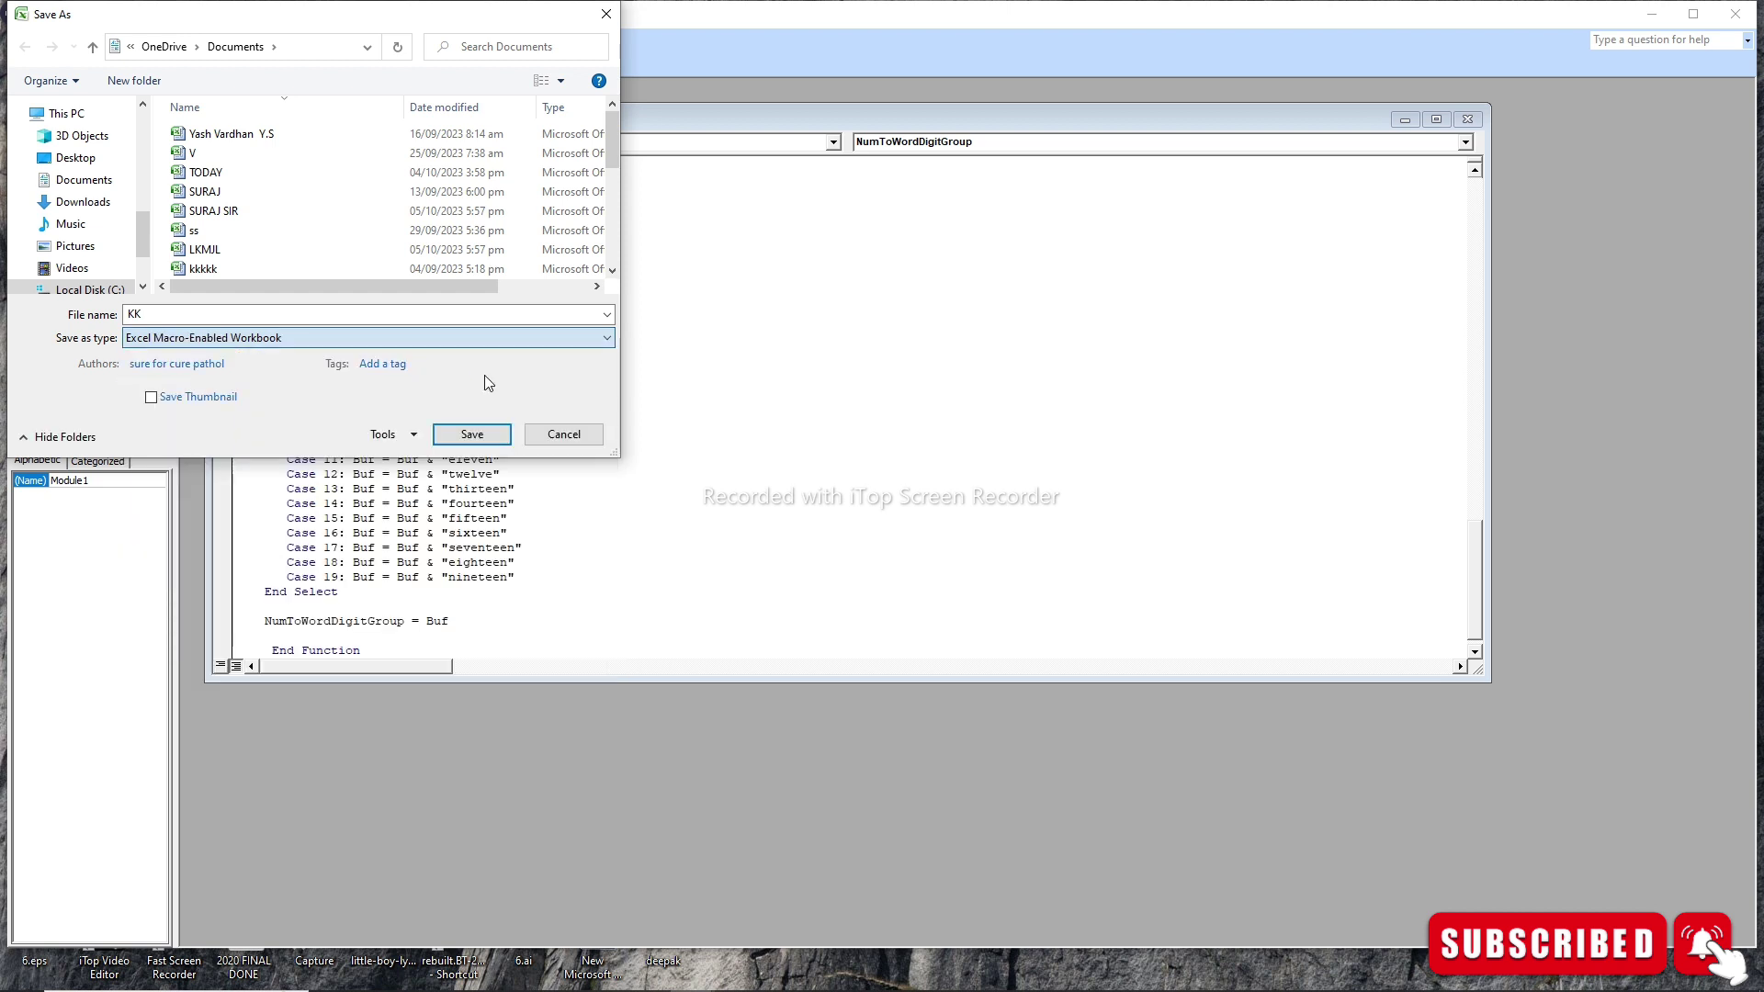
click(468, 437)
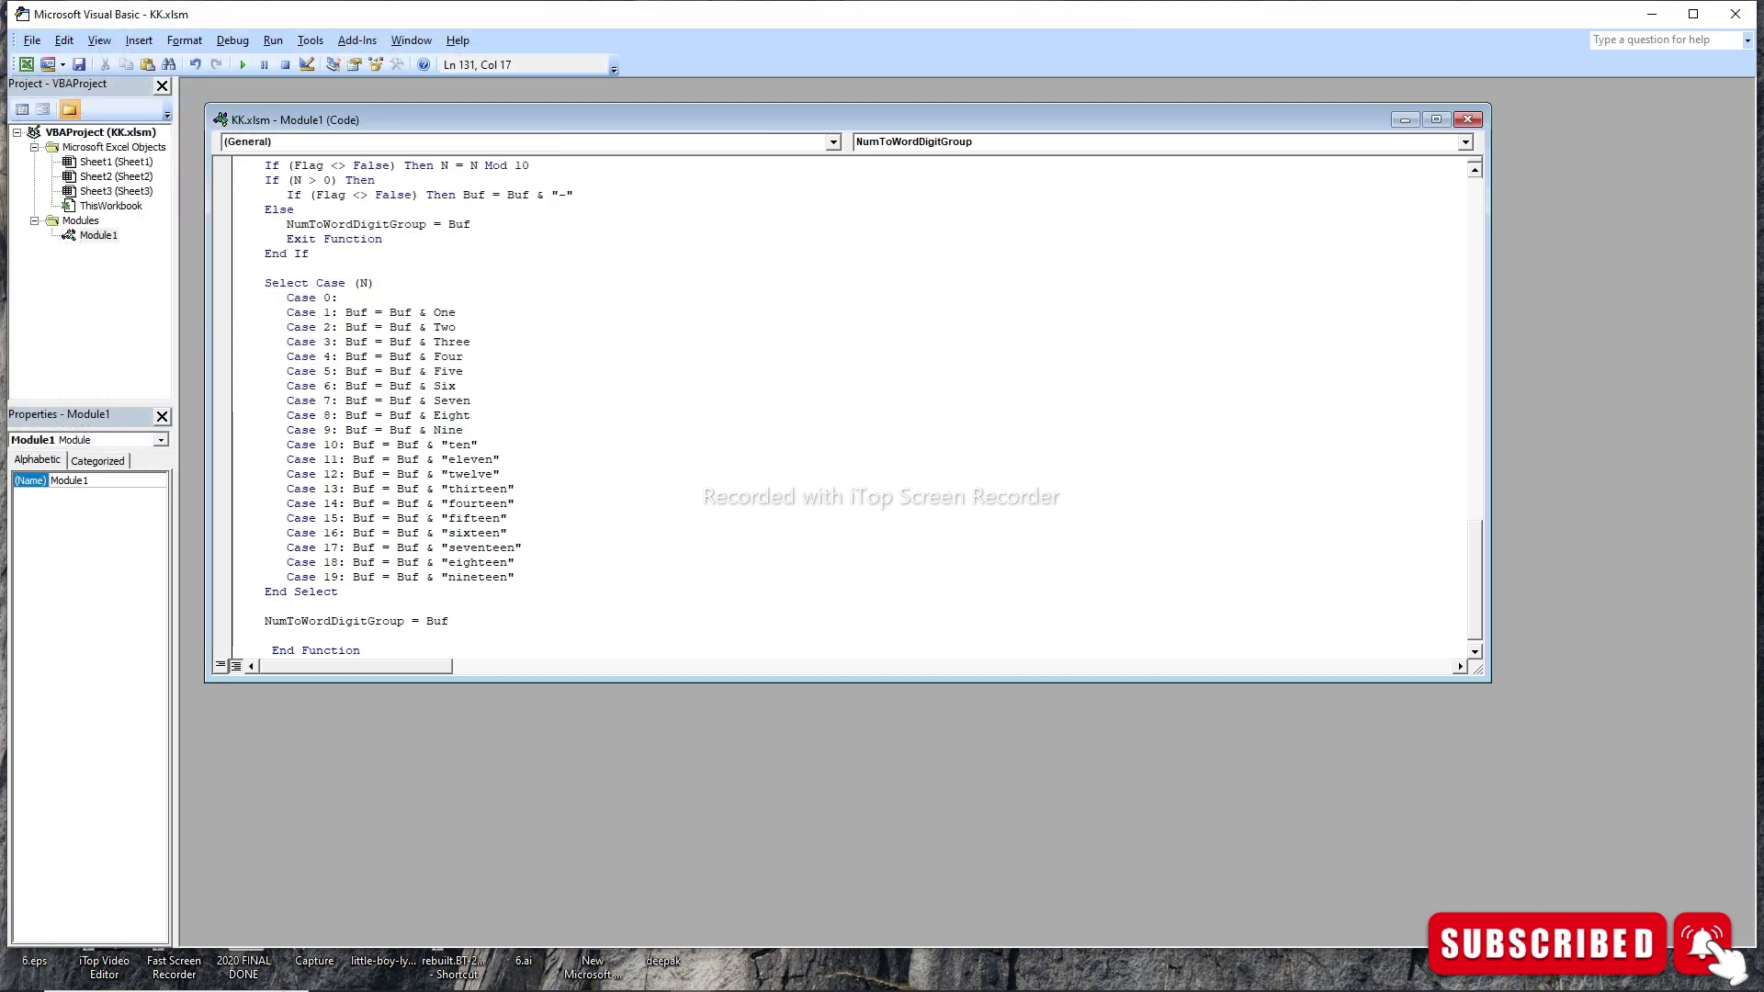
Step: Return to the workbook and enter 4564 in cell D6
click(1732, 15)
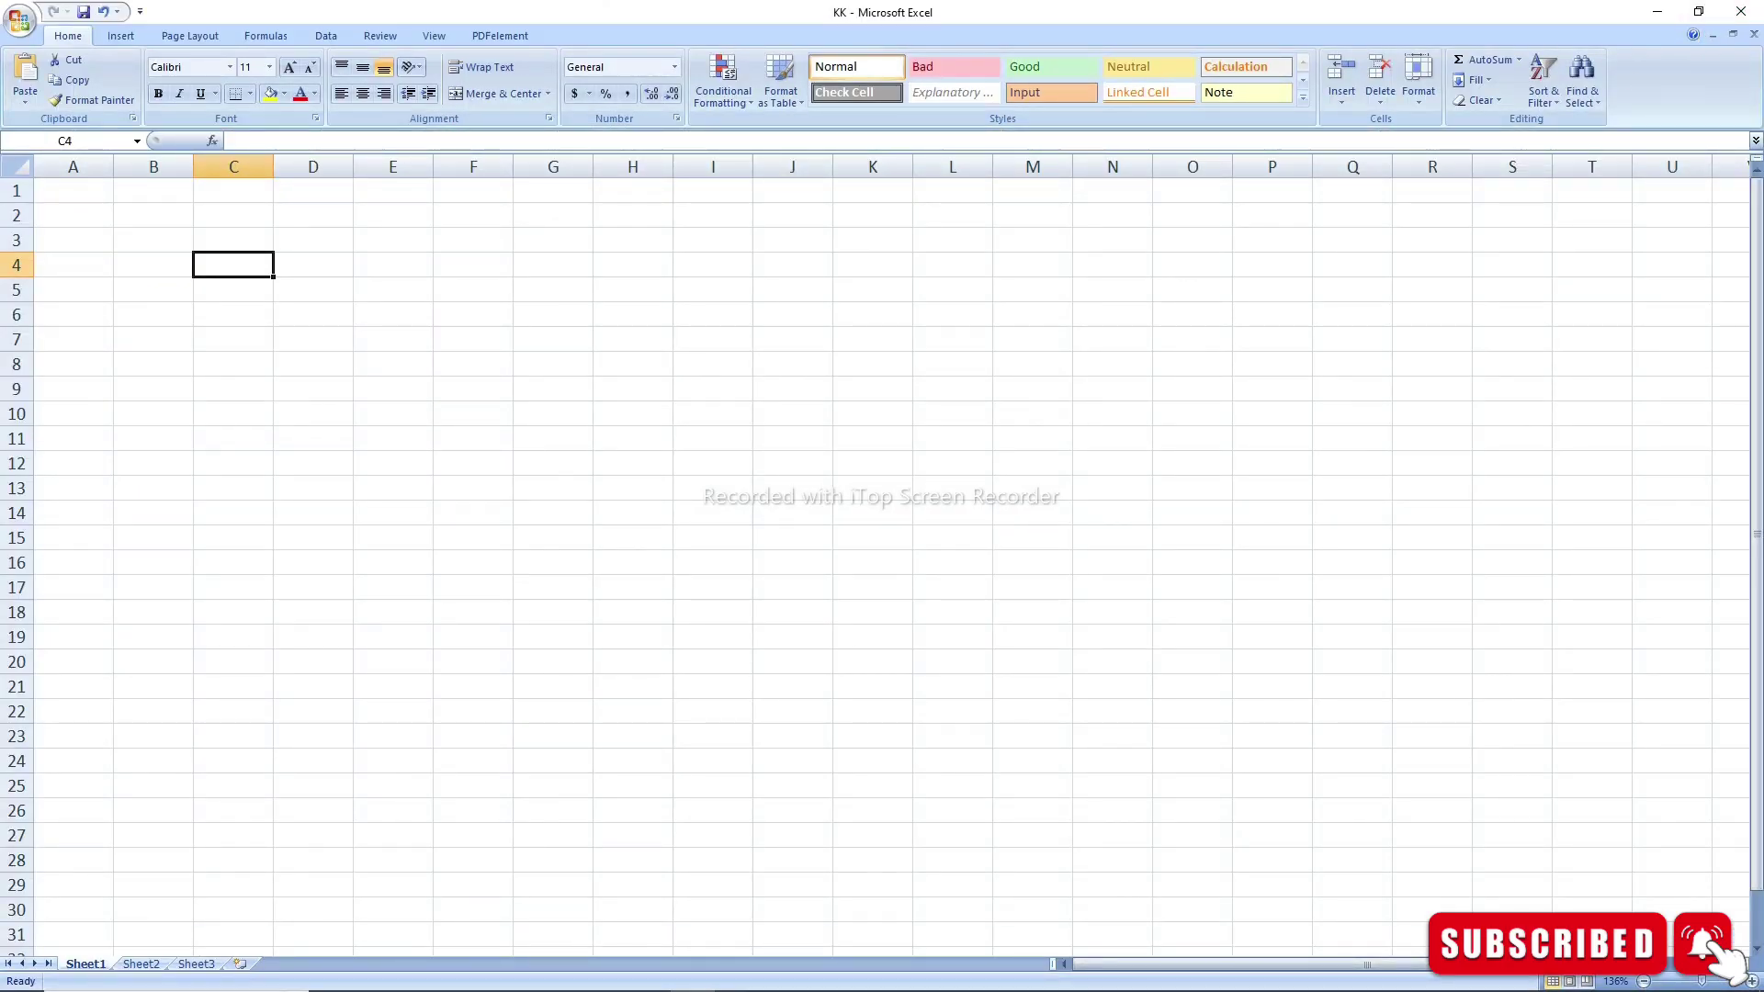
click(312, 314)
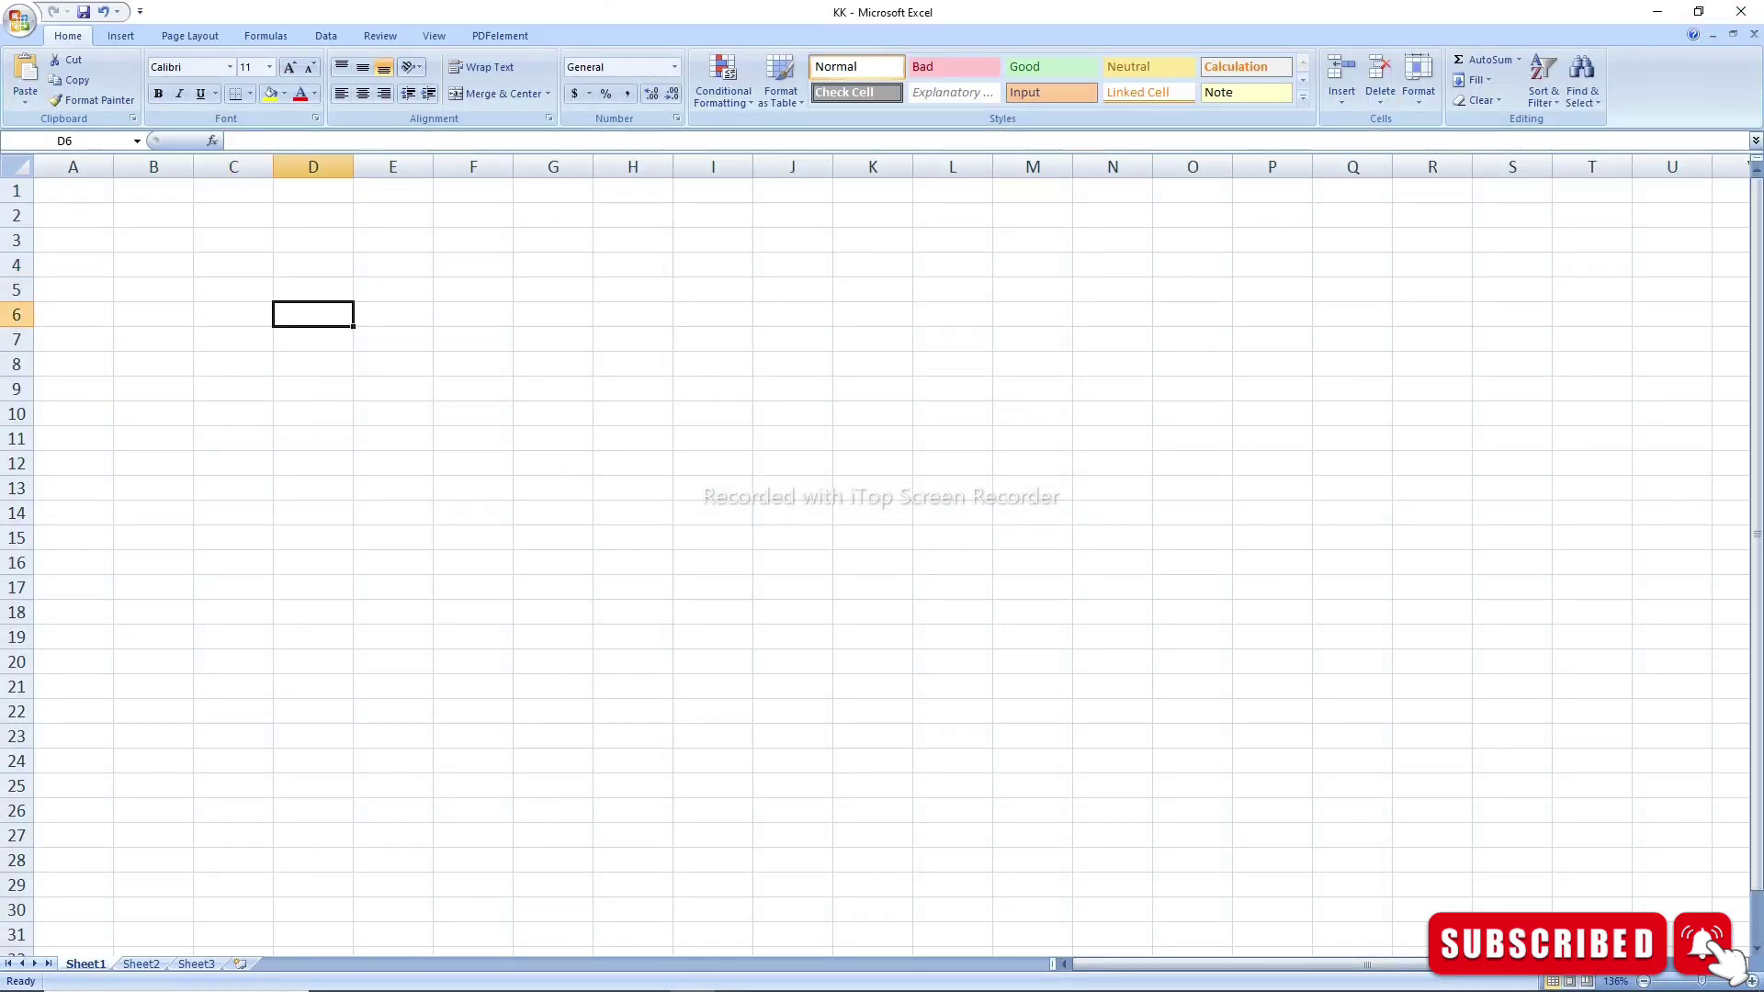
text(456)
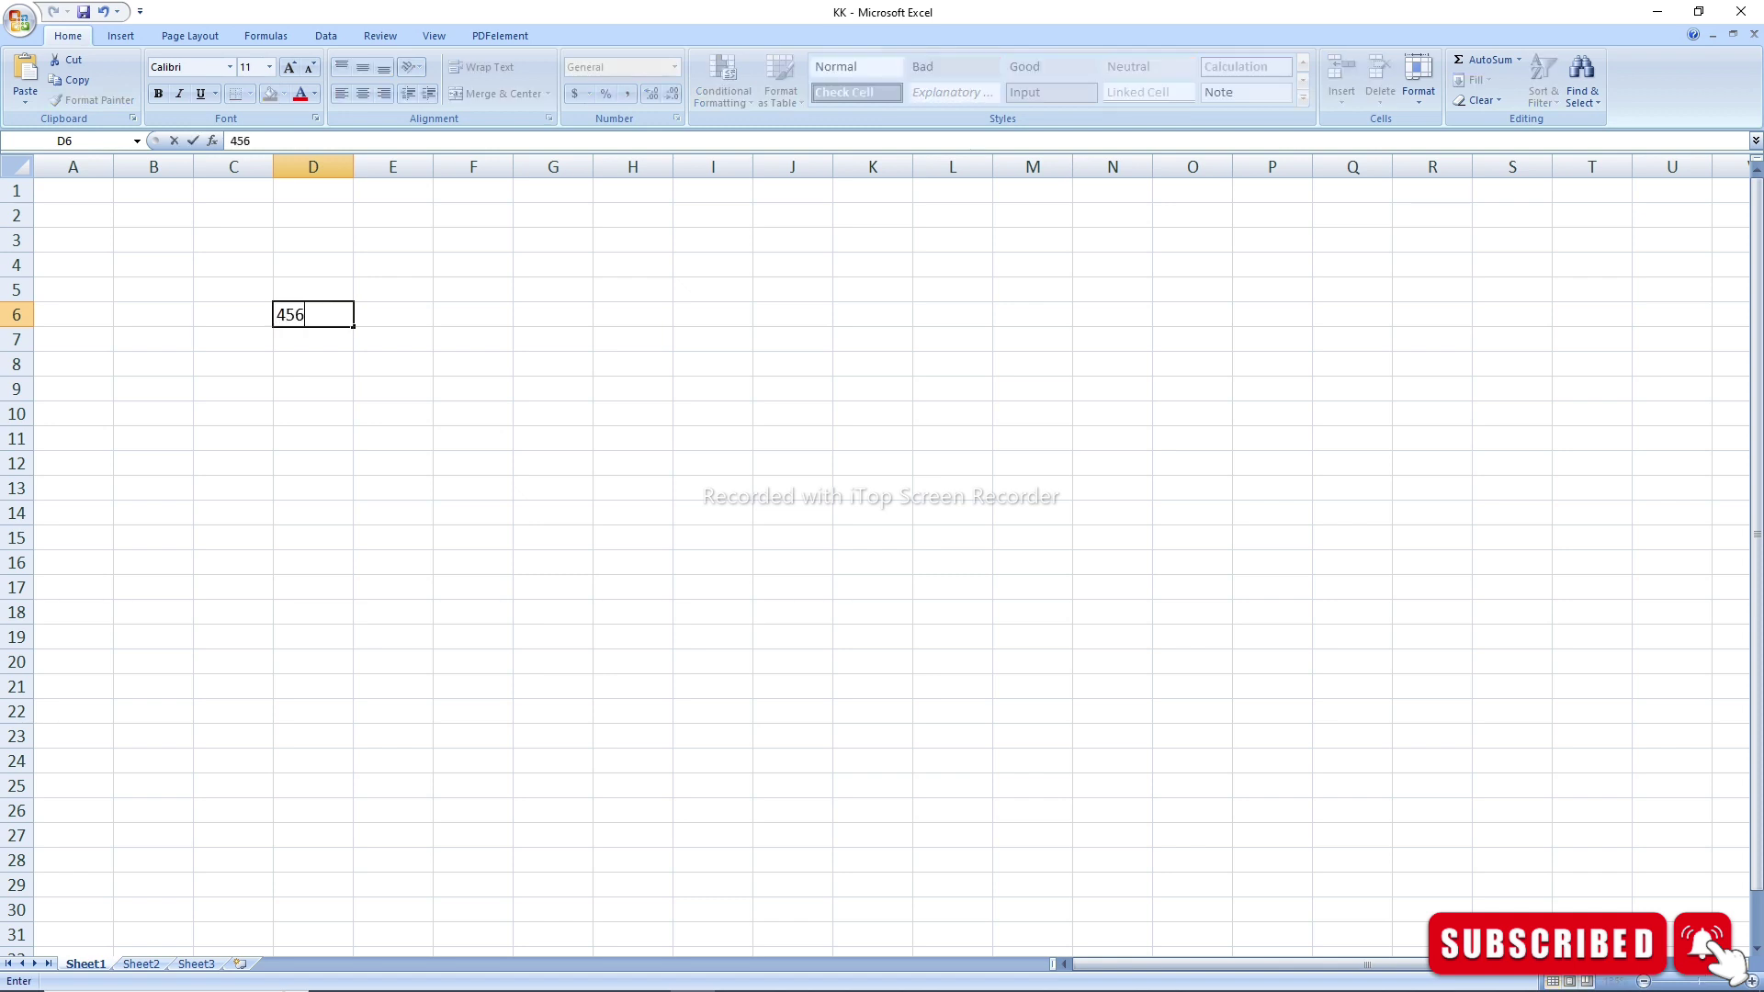
text(4)
key(Tab)
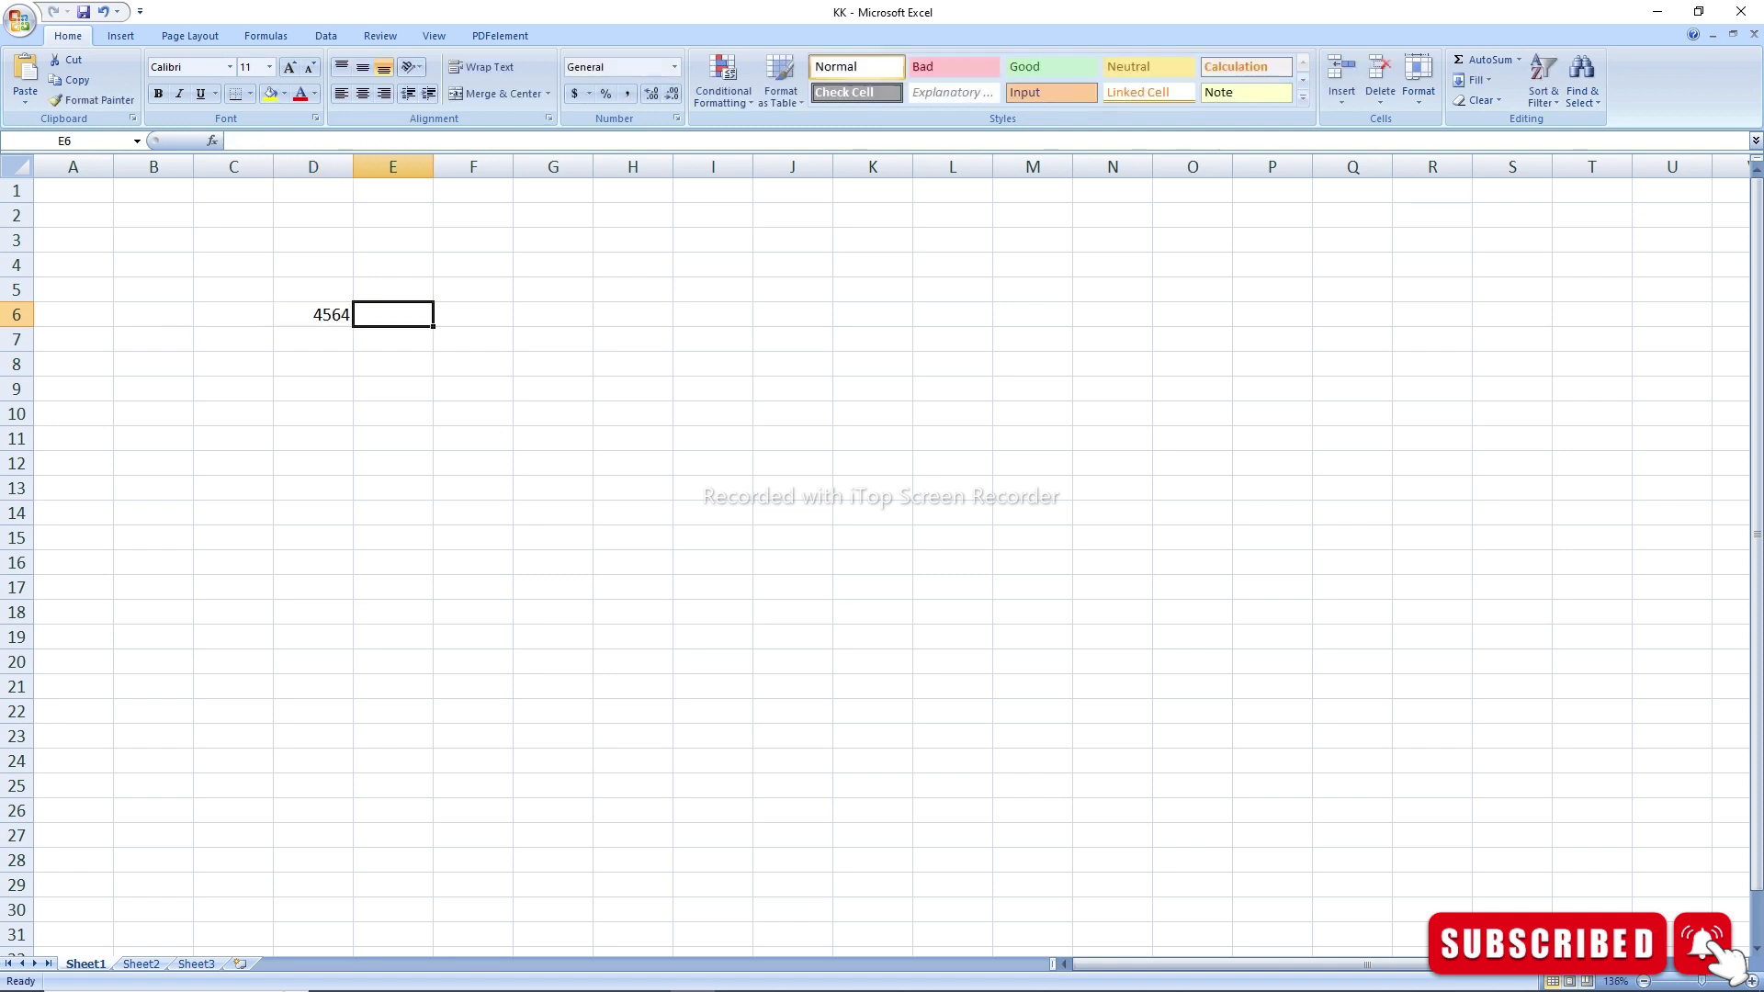
Step: Enter =NumToWord(D6) in E6, showing 'four Thousand five hundred sixty-four'
text(=)
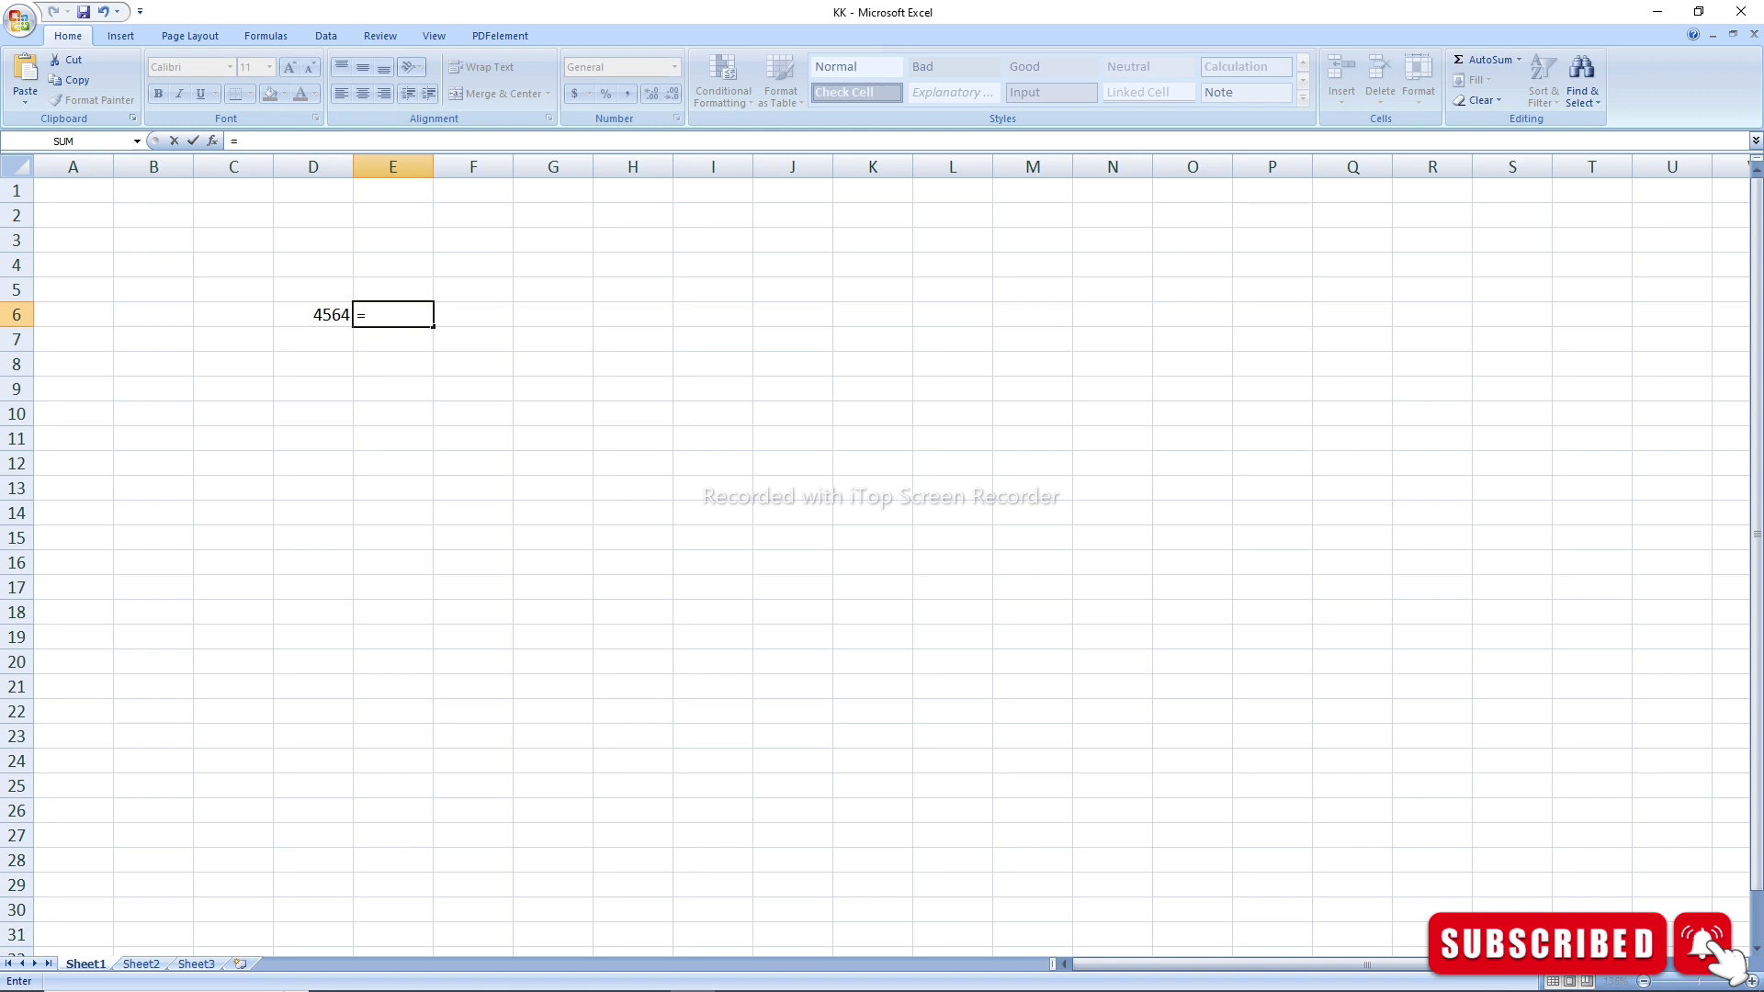
text(TEX)
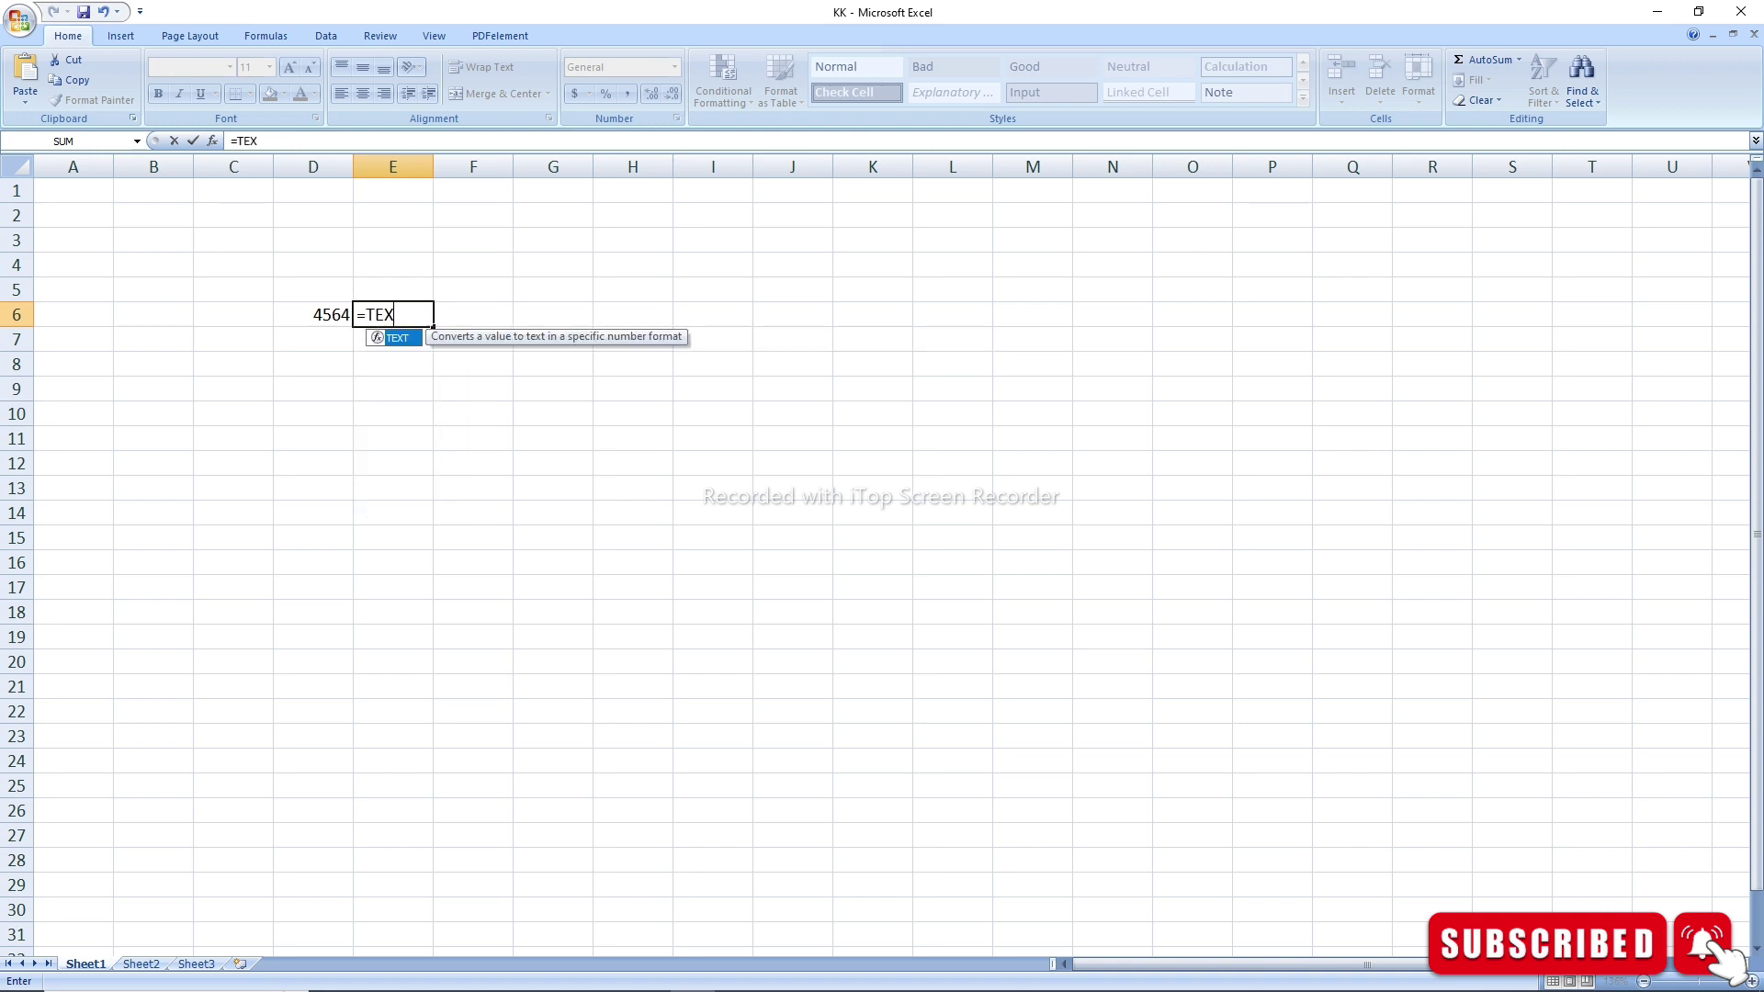
key(BackSpace)
key(BackSpace)
key(BackSpace)
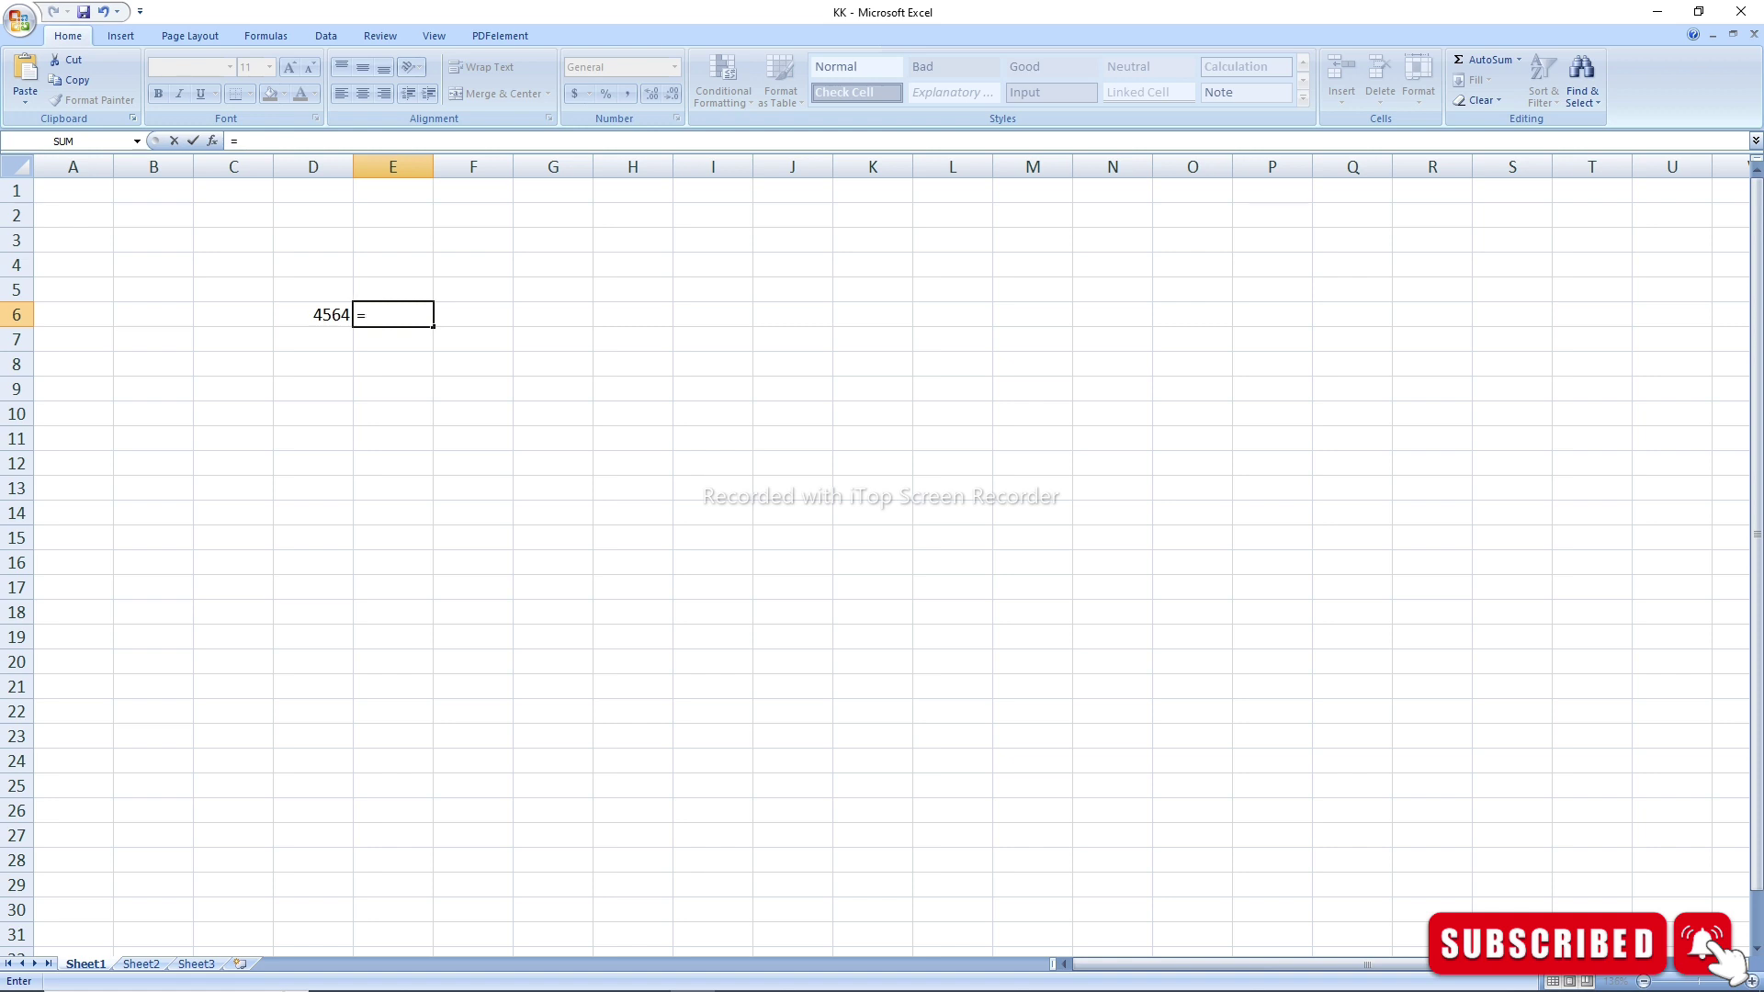
text(W)
key(BackSpace)
key(BackSpace)
text(=)
text(NU)
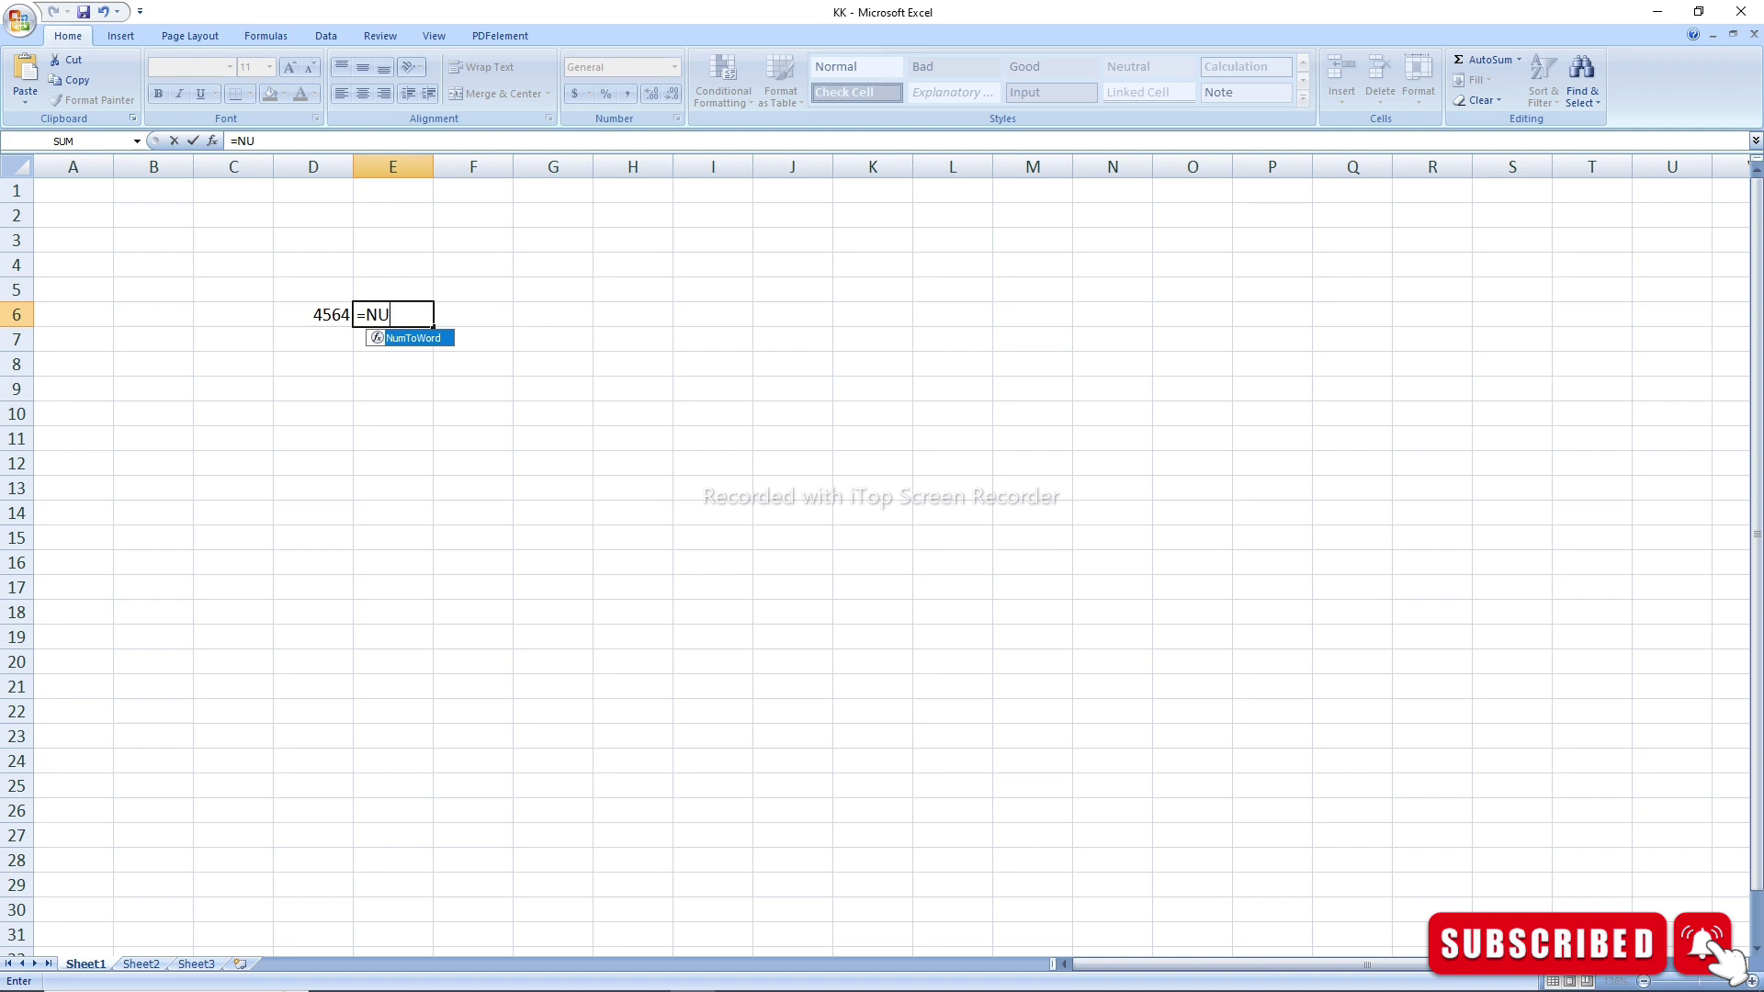
key(Tab)
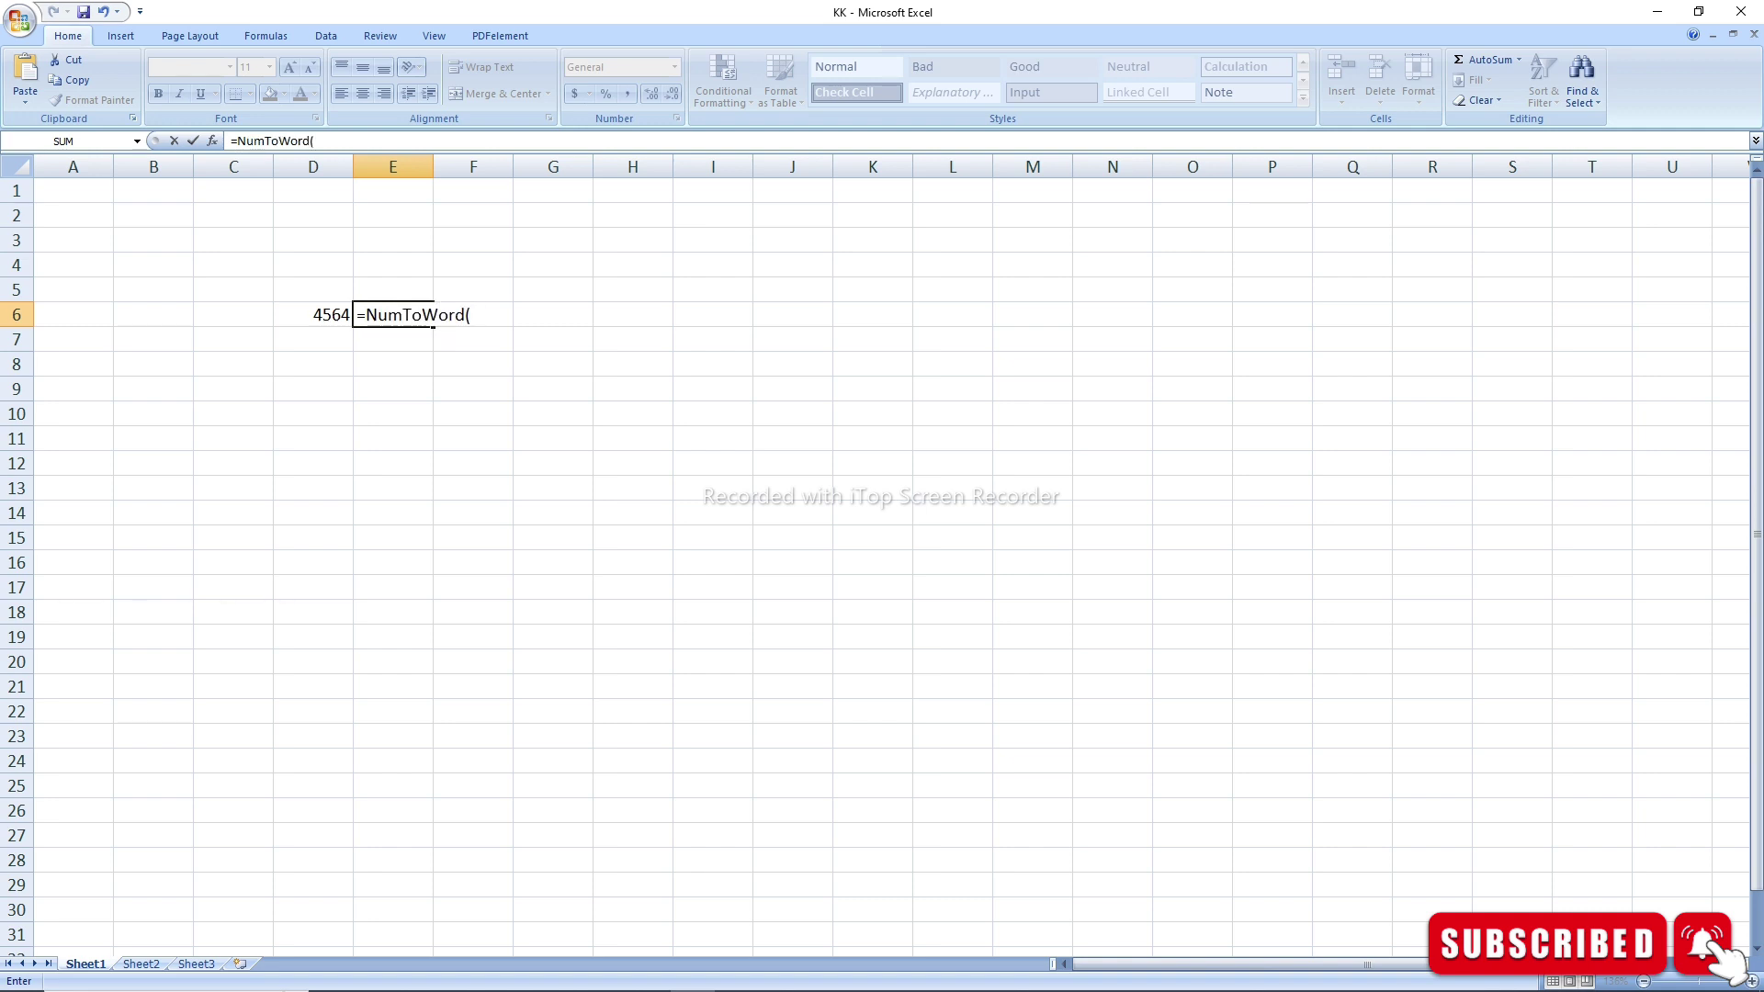
click(312, 314)
text())
key(Return)
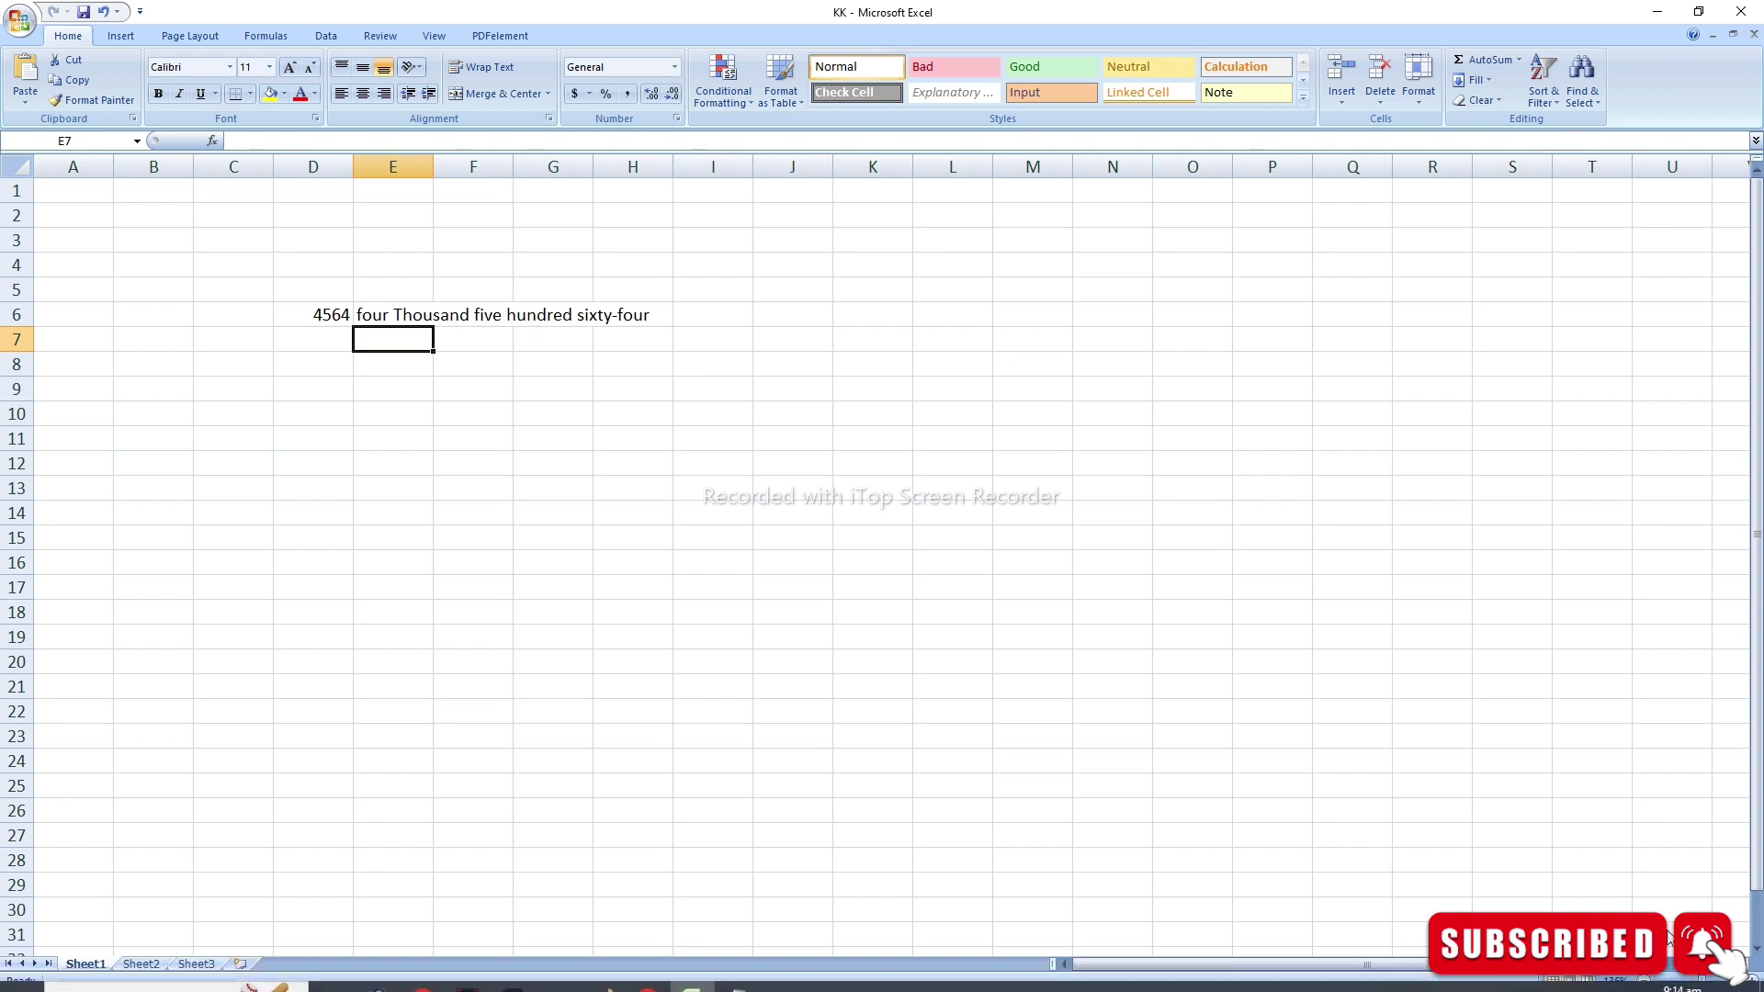
scroll(774, 654, up, 3)
scroll(775, 653, up, 5)
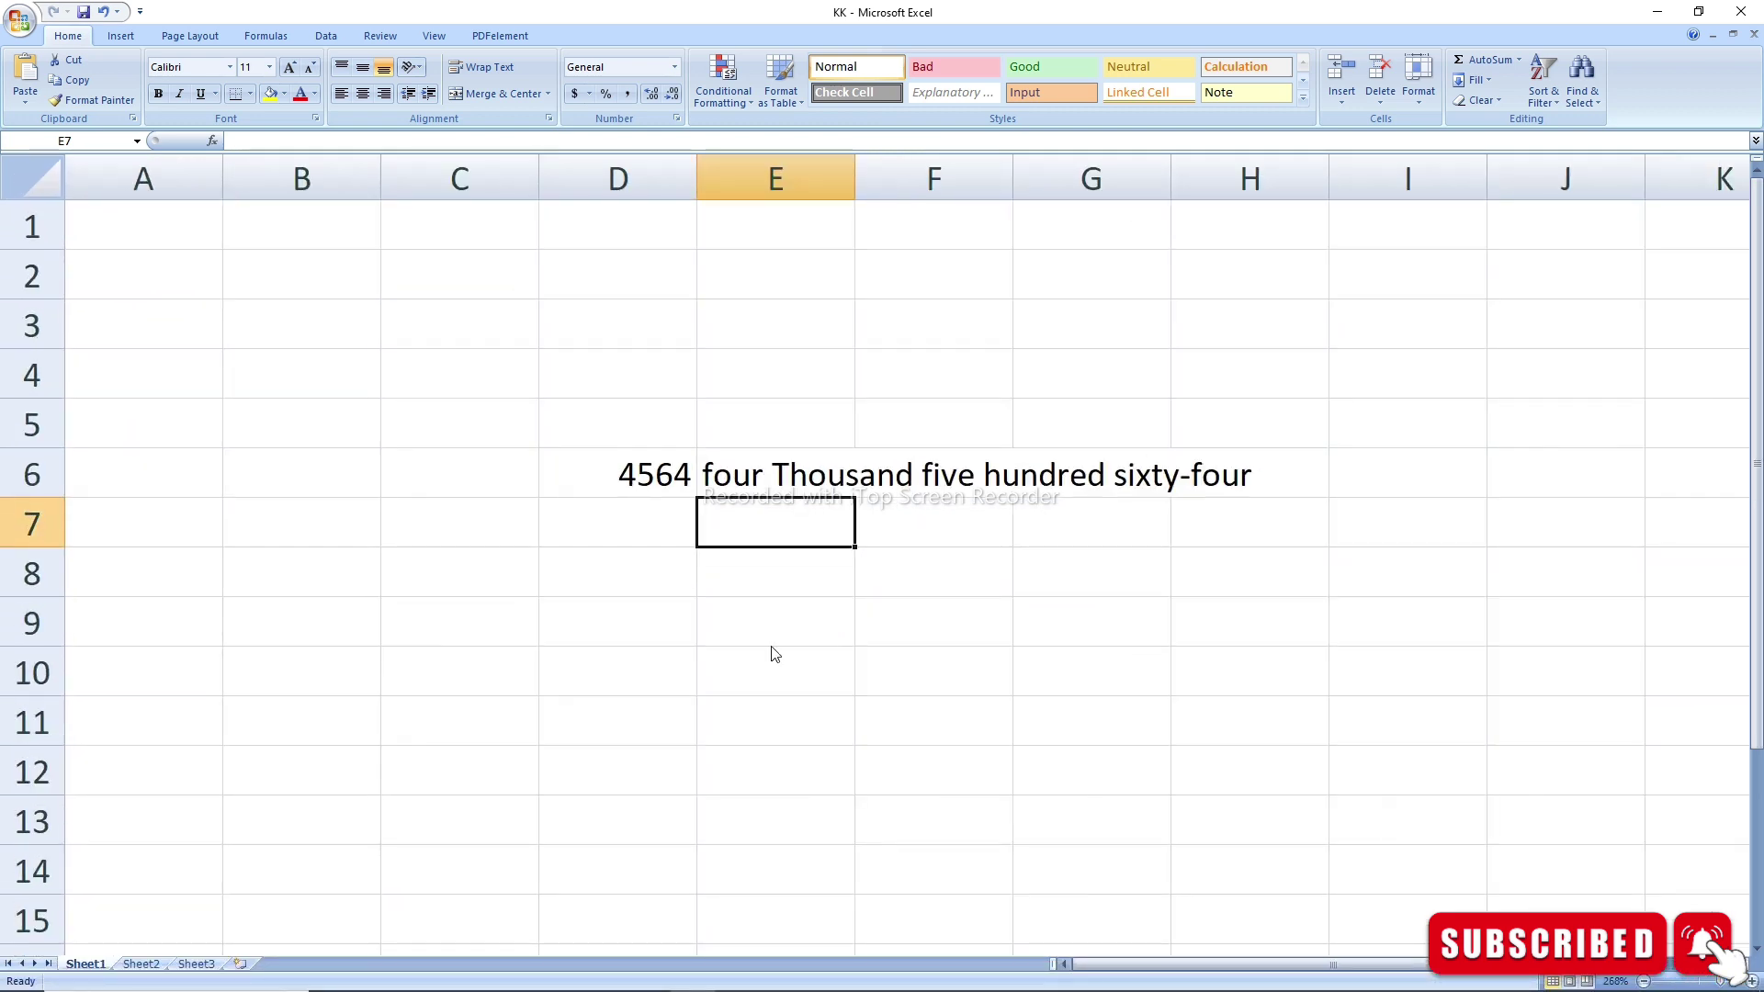
key(Up)
key(Left)
key(Right)
key(Right)
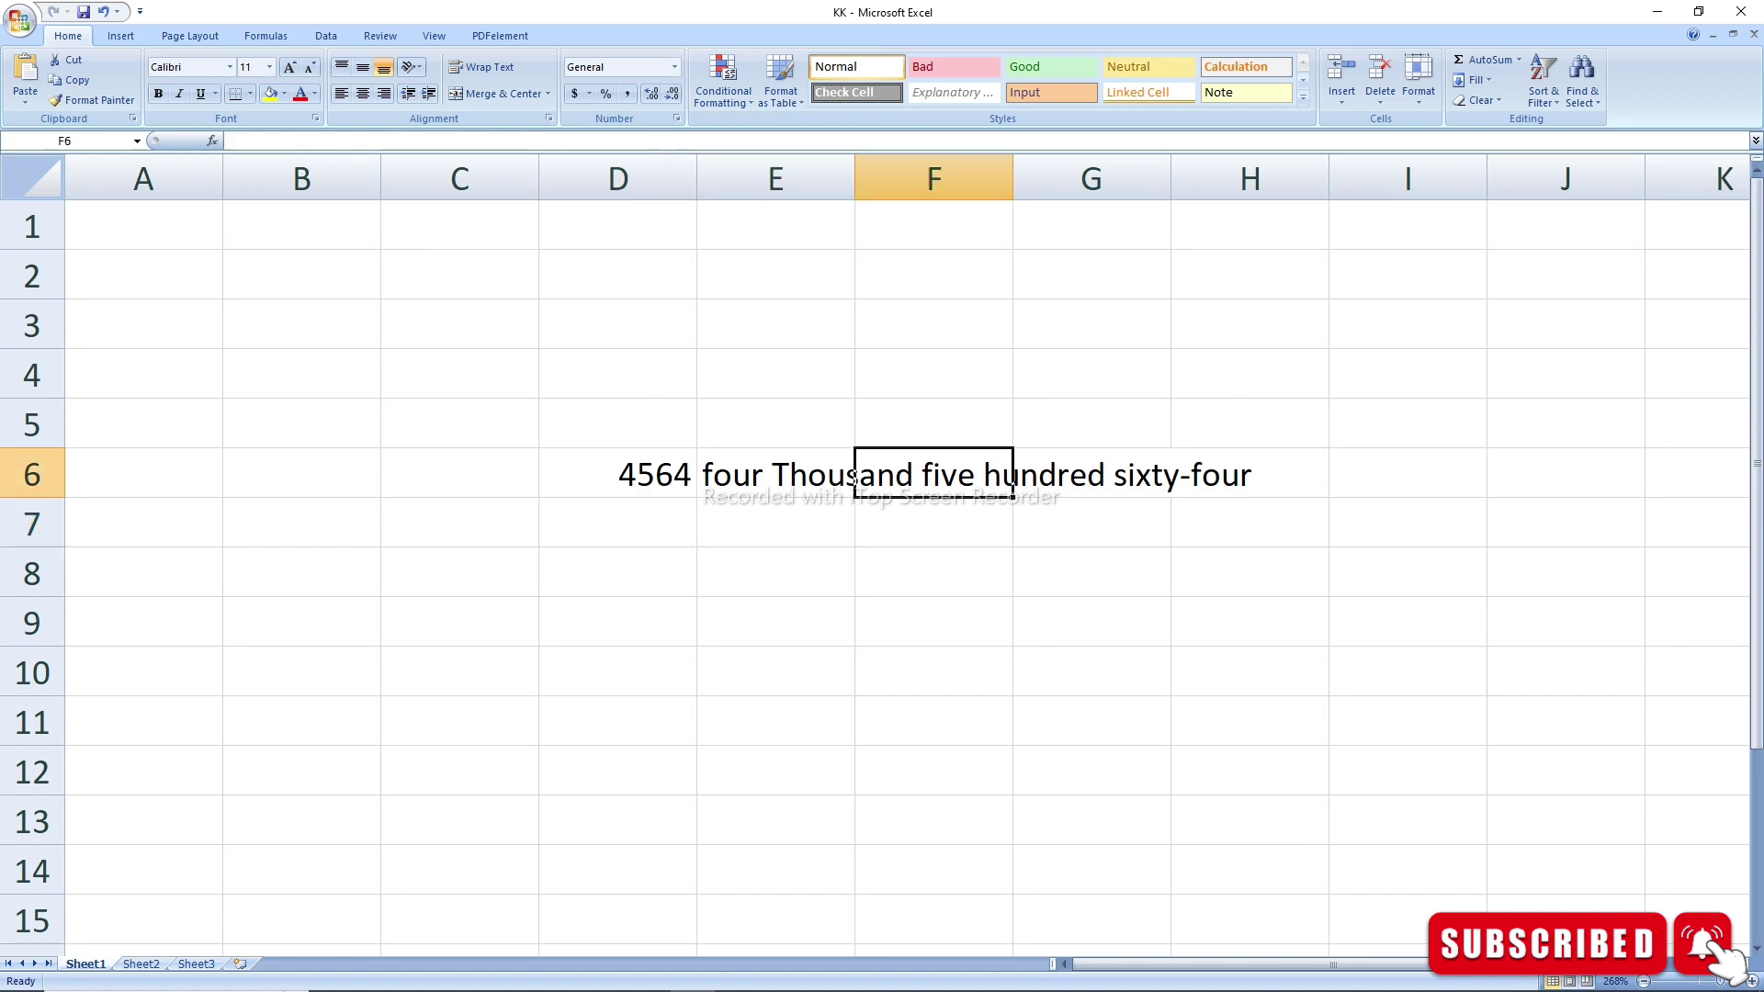
key(Left)
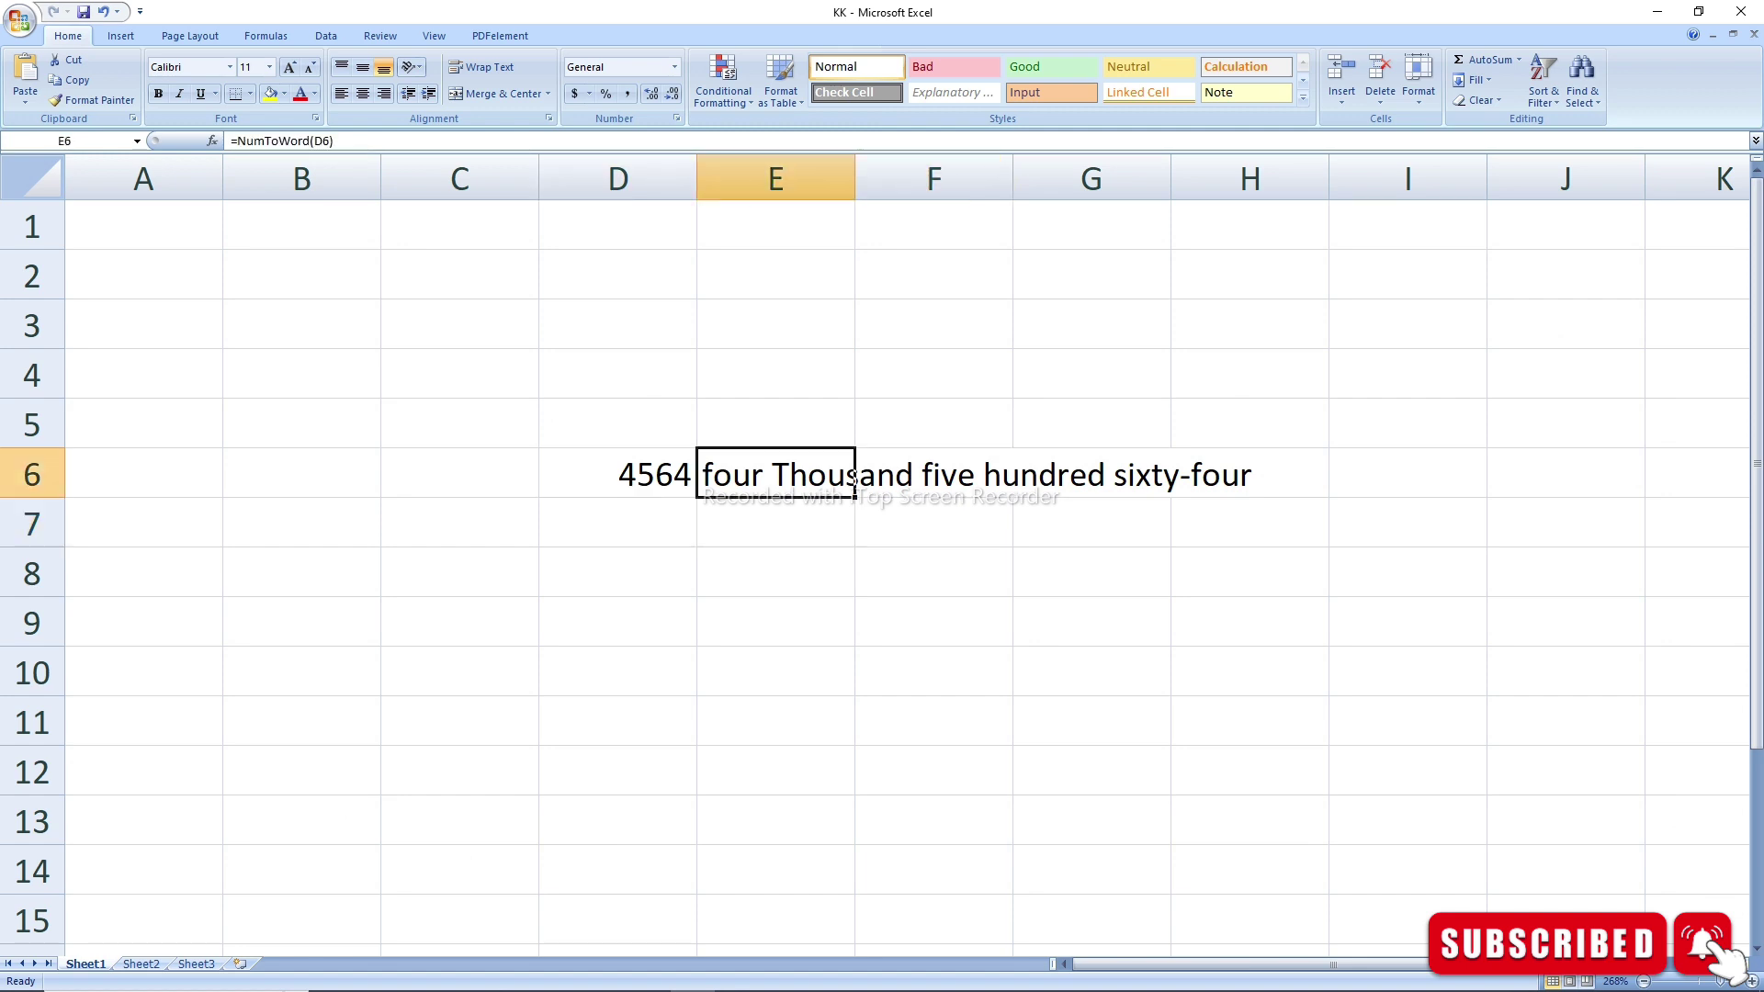
click(1091, 473)
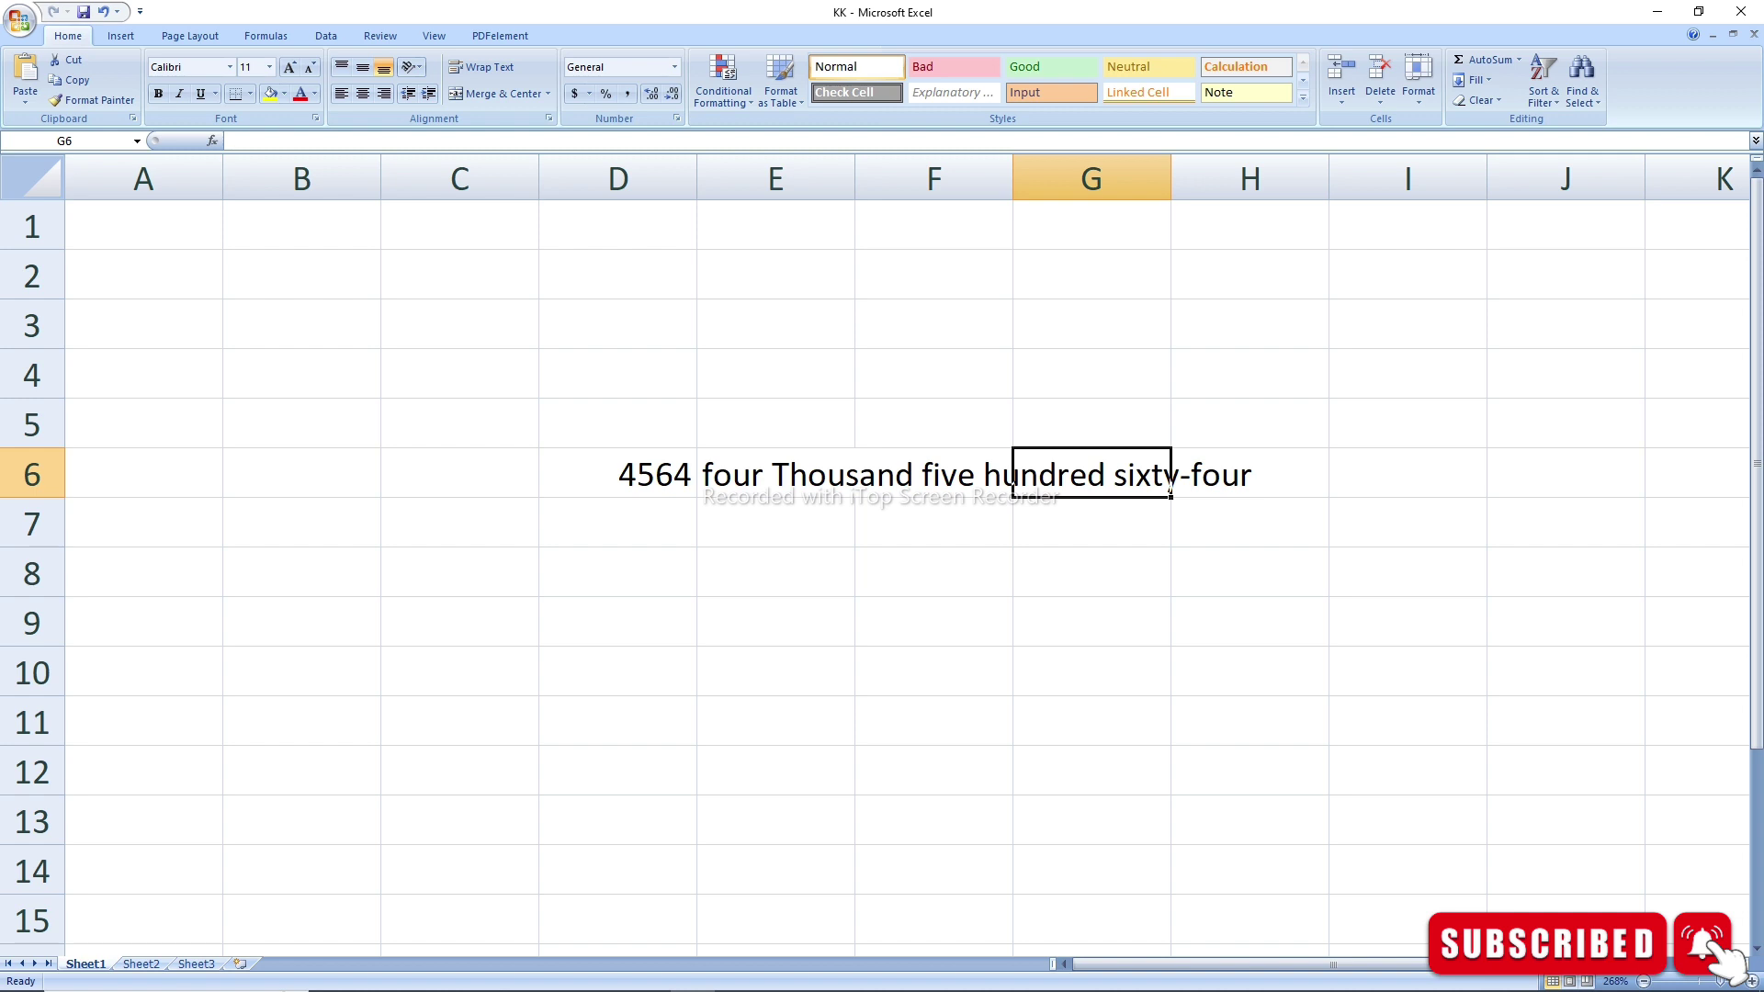
click(634, 473)
click(850, 475)
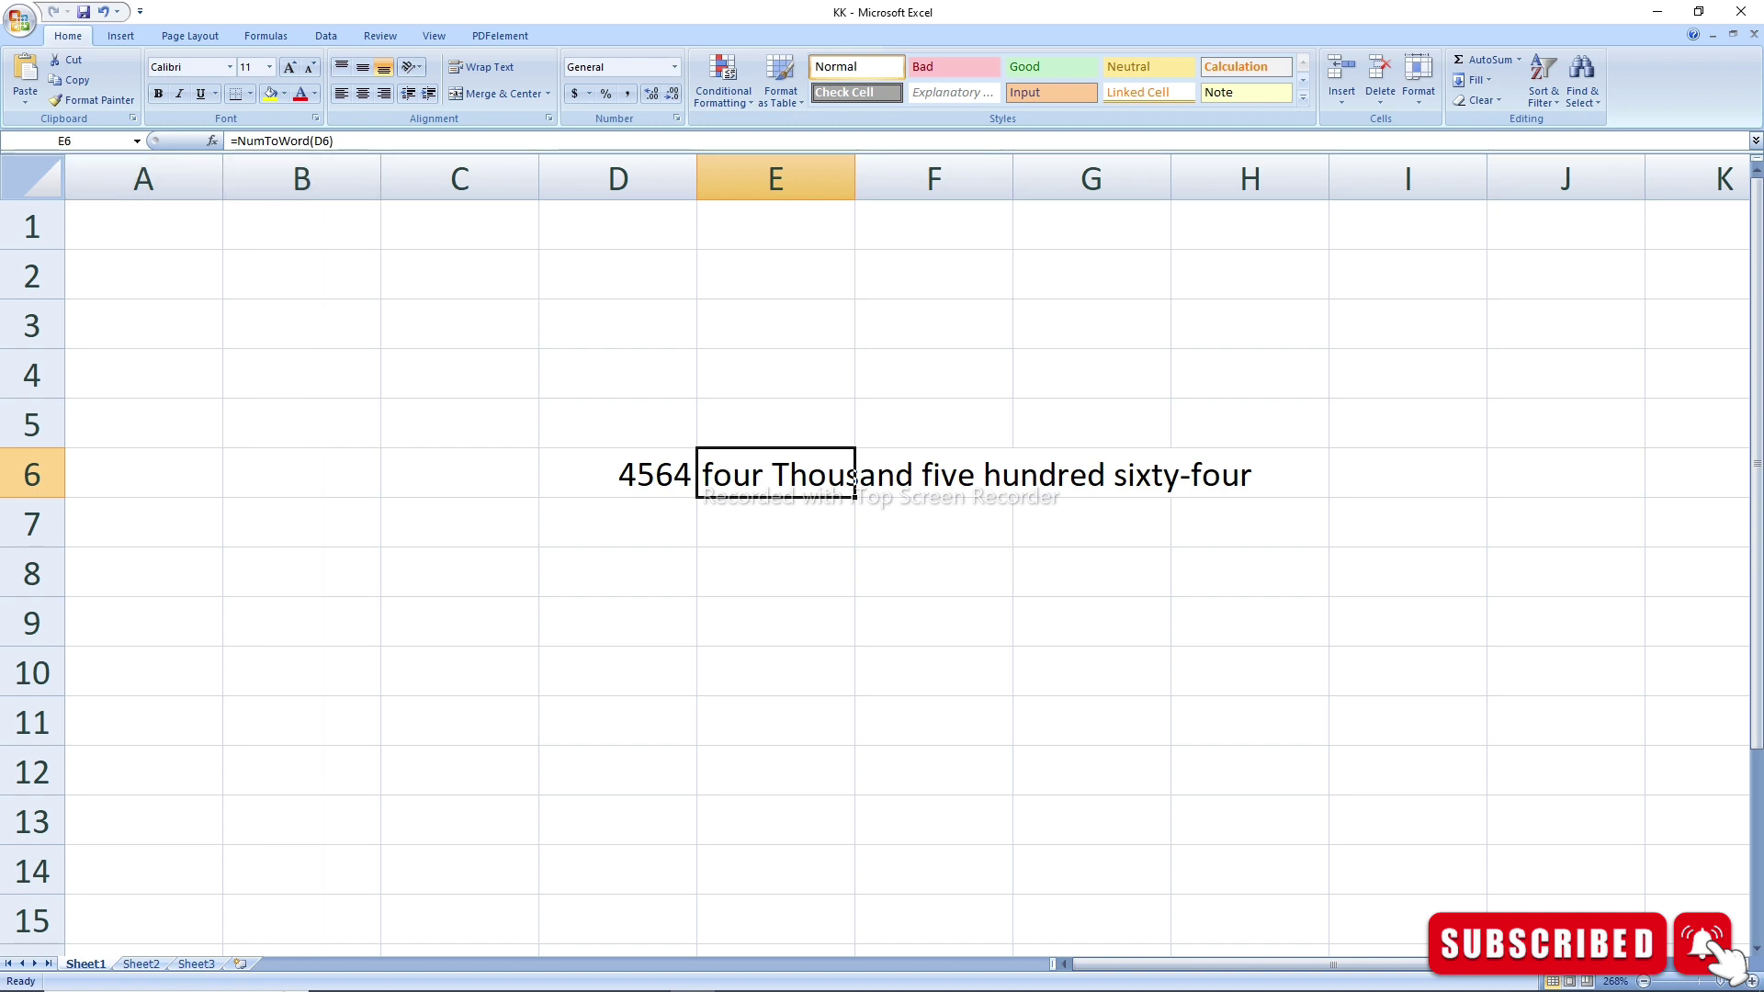
key(Up)
key(Up)
key(Up)
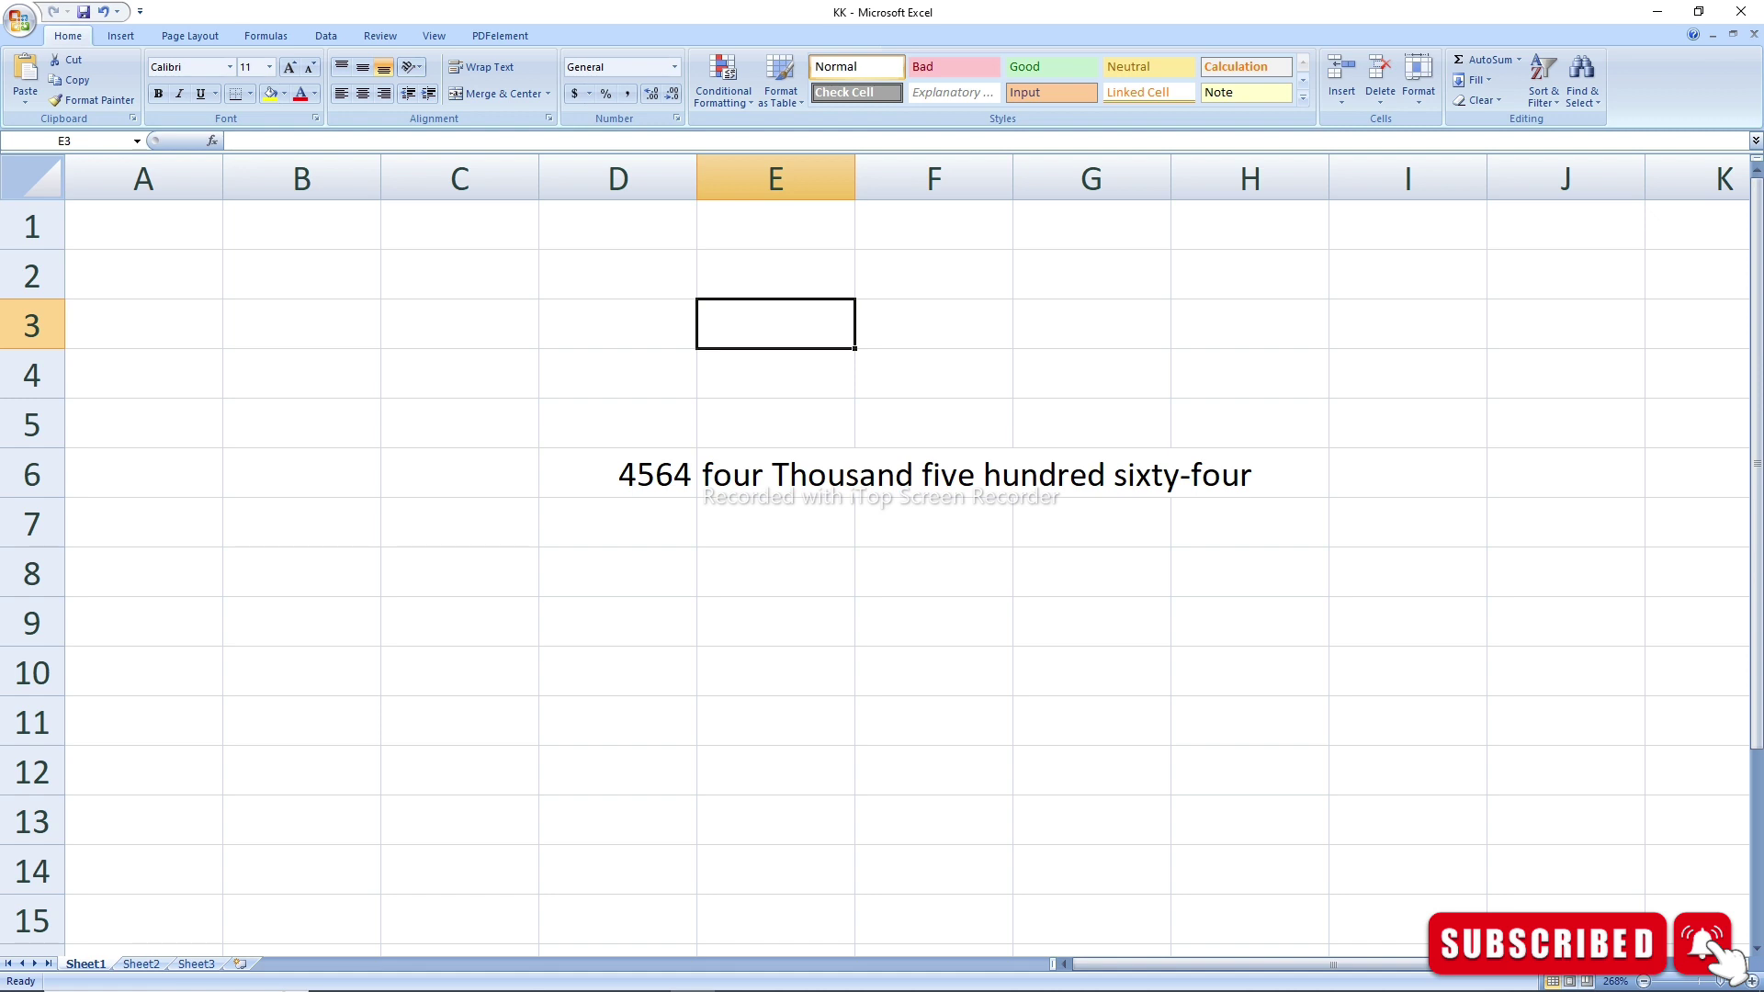
Step: Abandon the partial =NUM entry in E3 and close KK.xlsm without saving
text(=N)
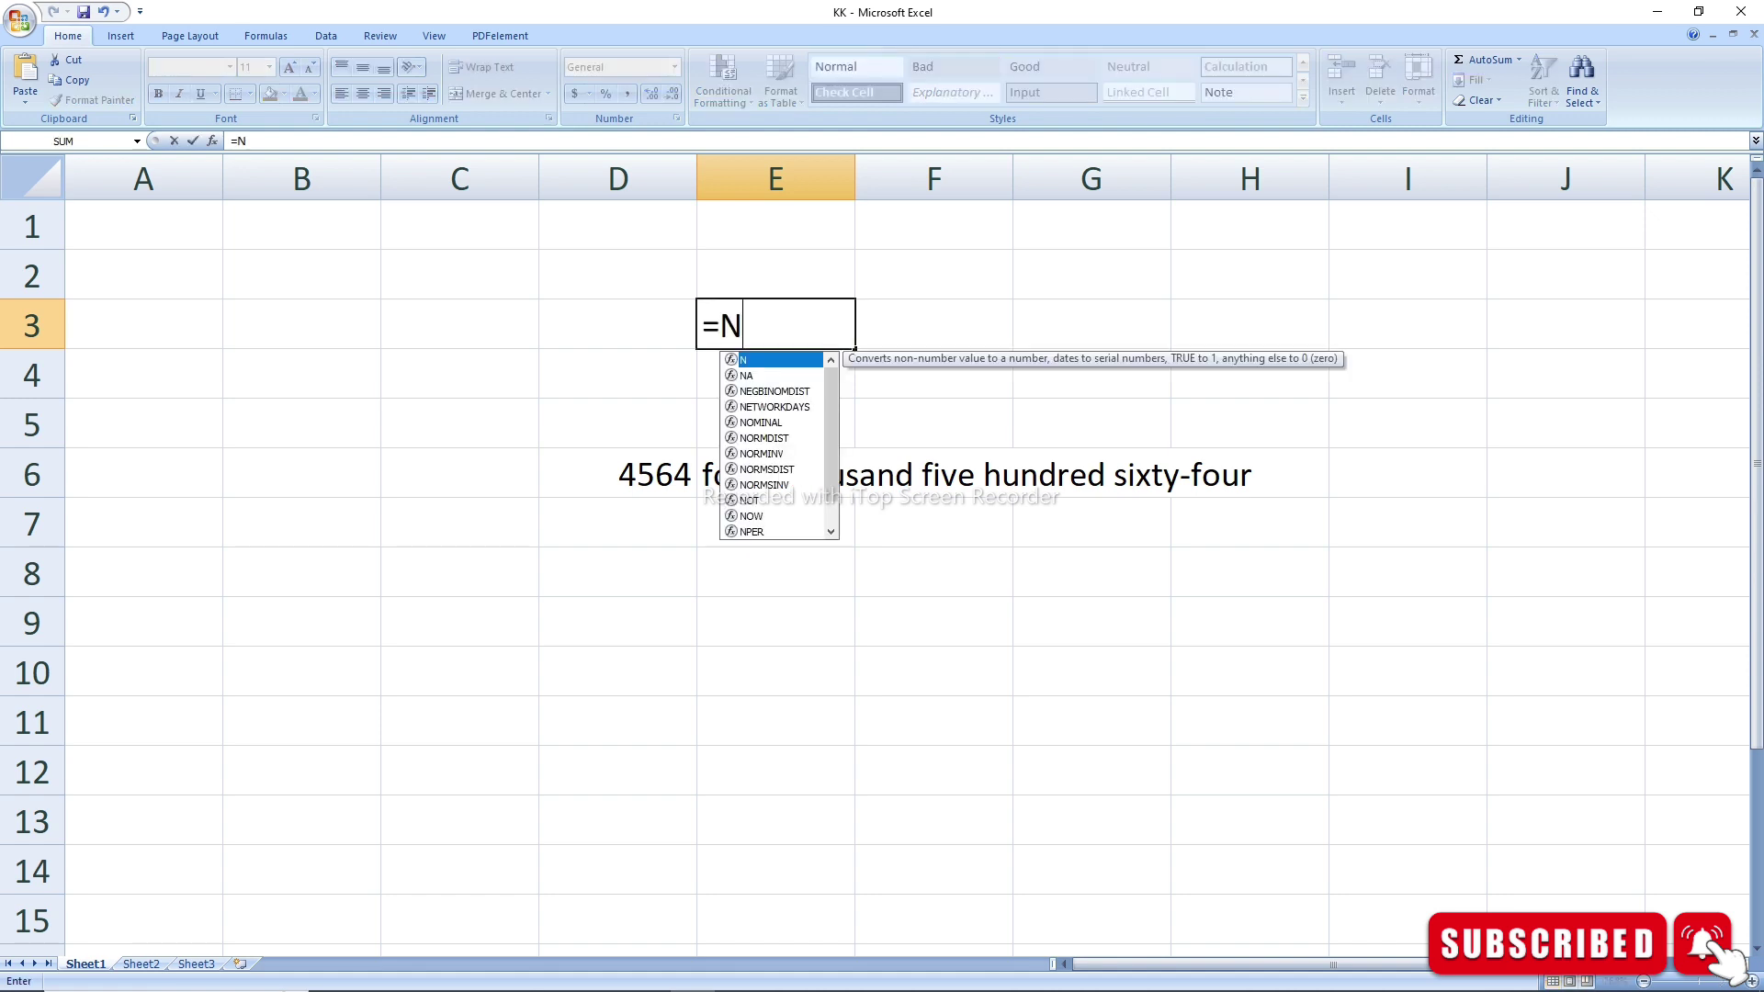
text(UM)
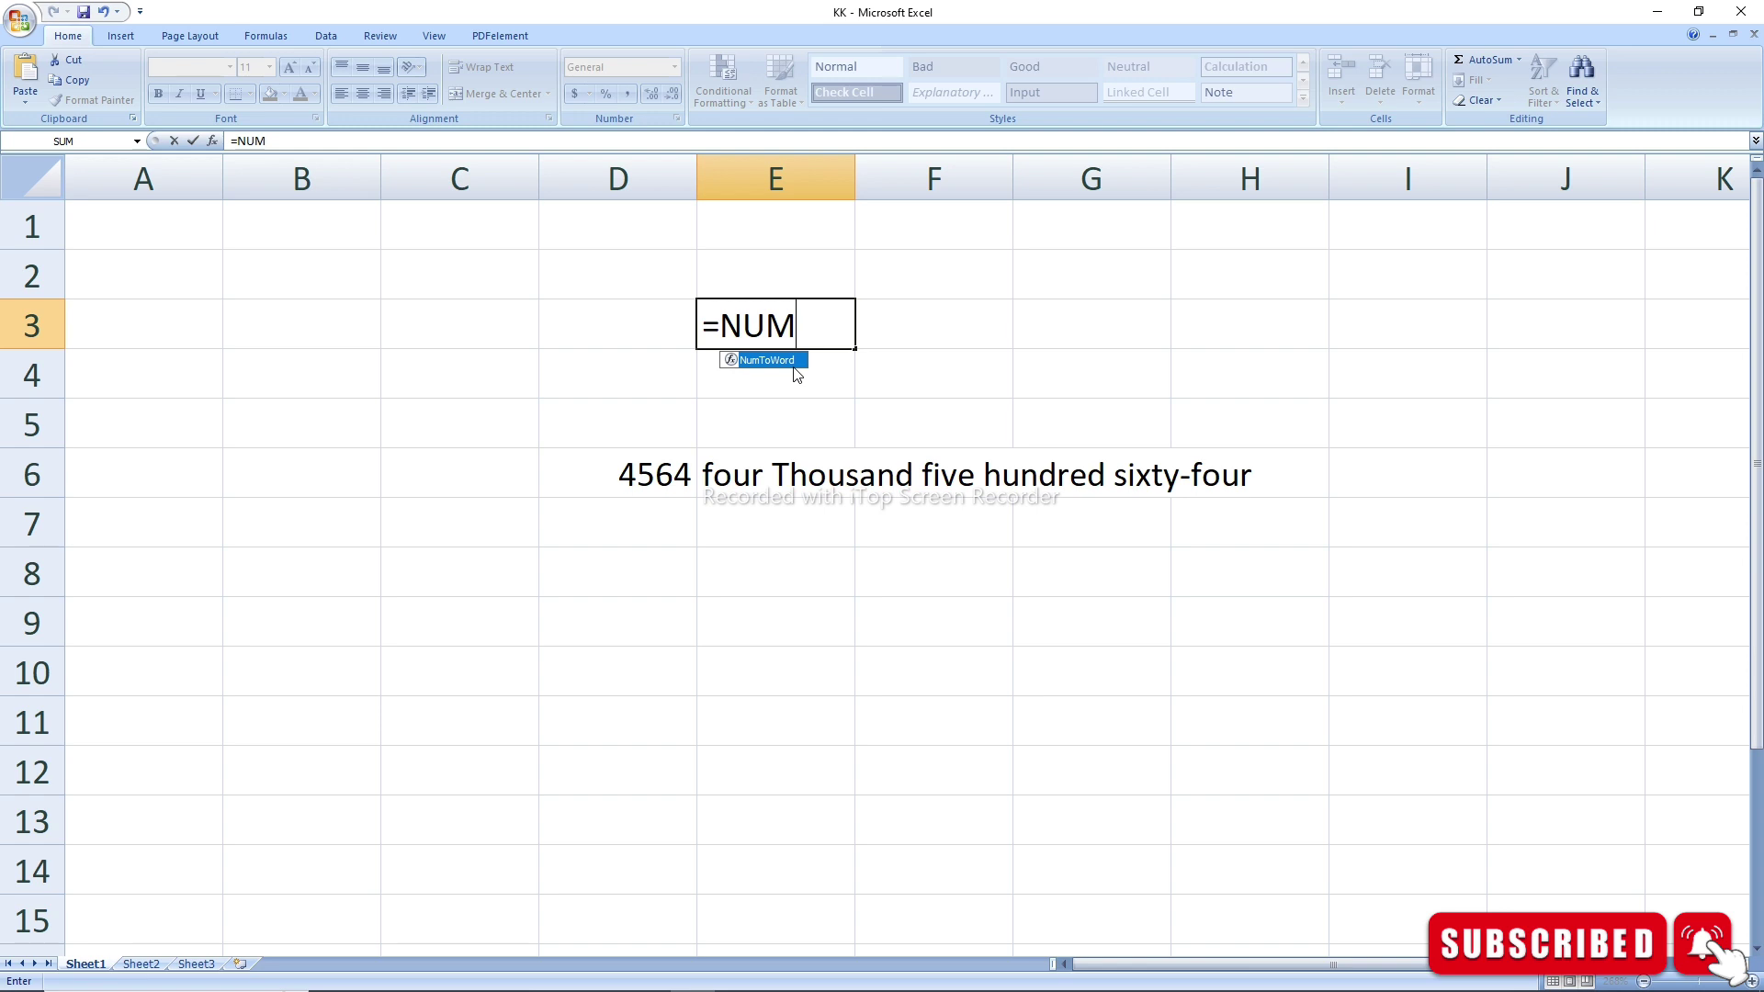
key(BackSpace)
key(BackSpace)
key(BackSpace)
key(BackSpace)
key(Escape)
click(933, 373)
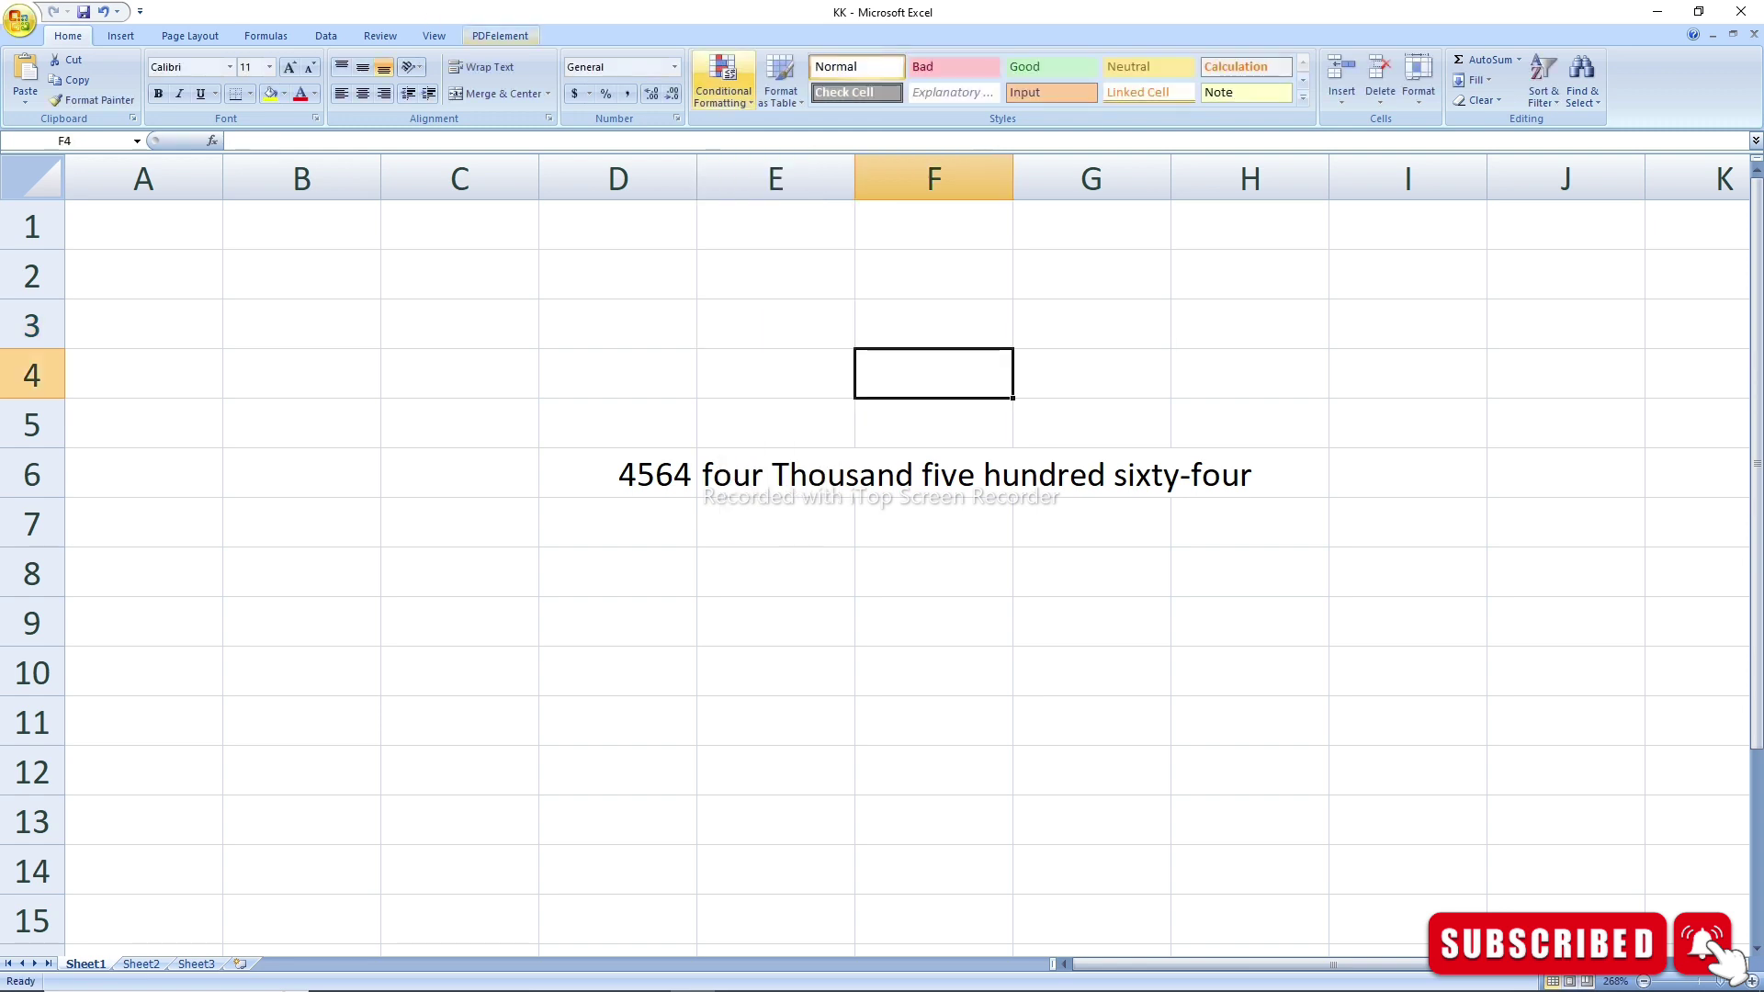
click(1739, 14)
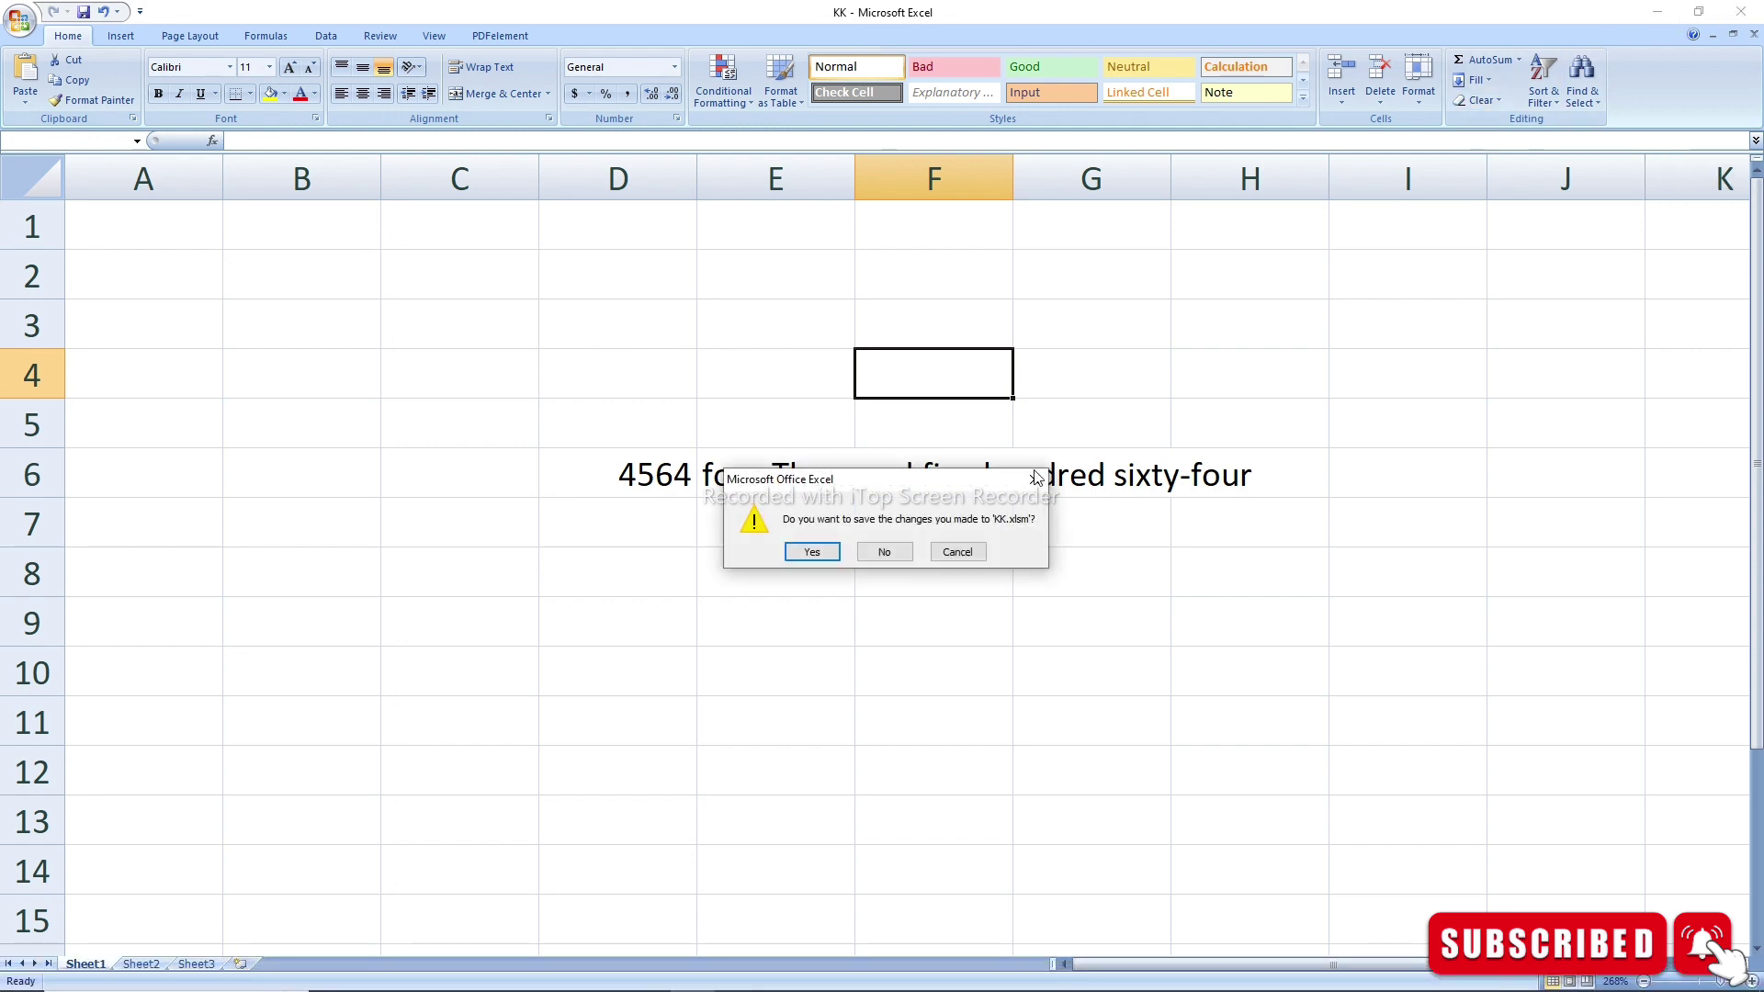
click(884, 550)
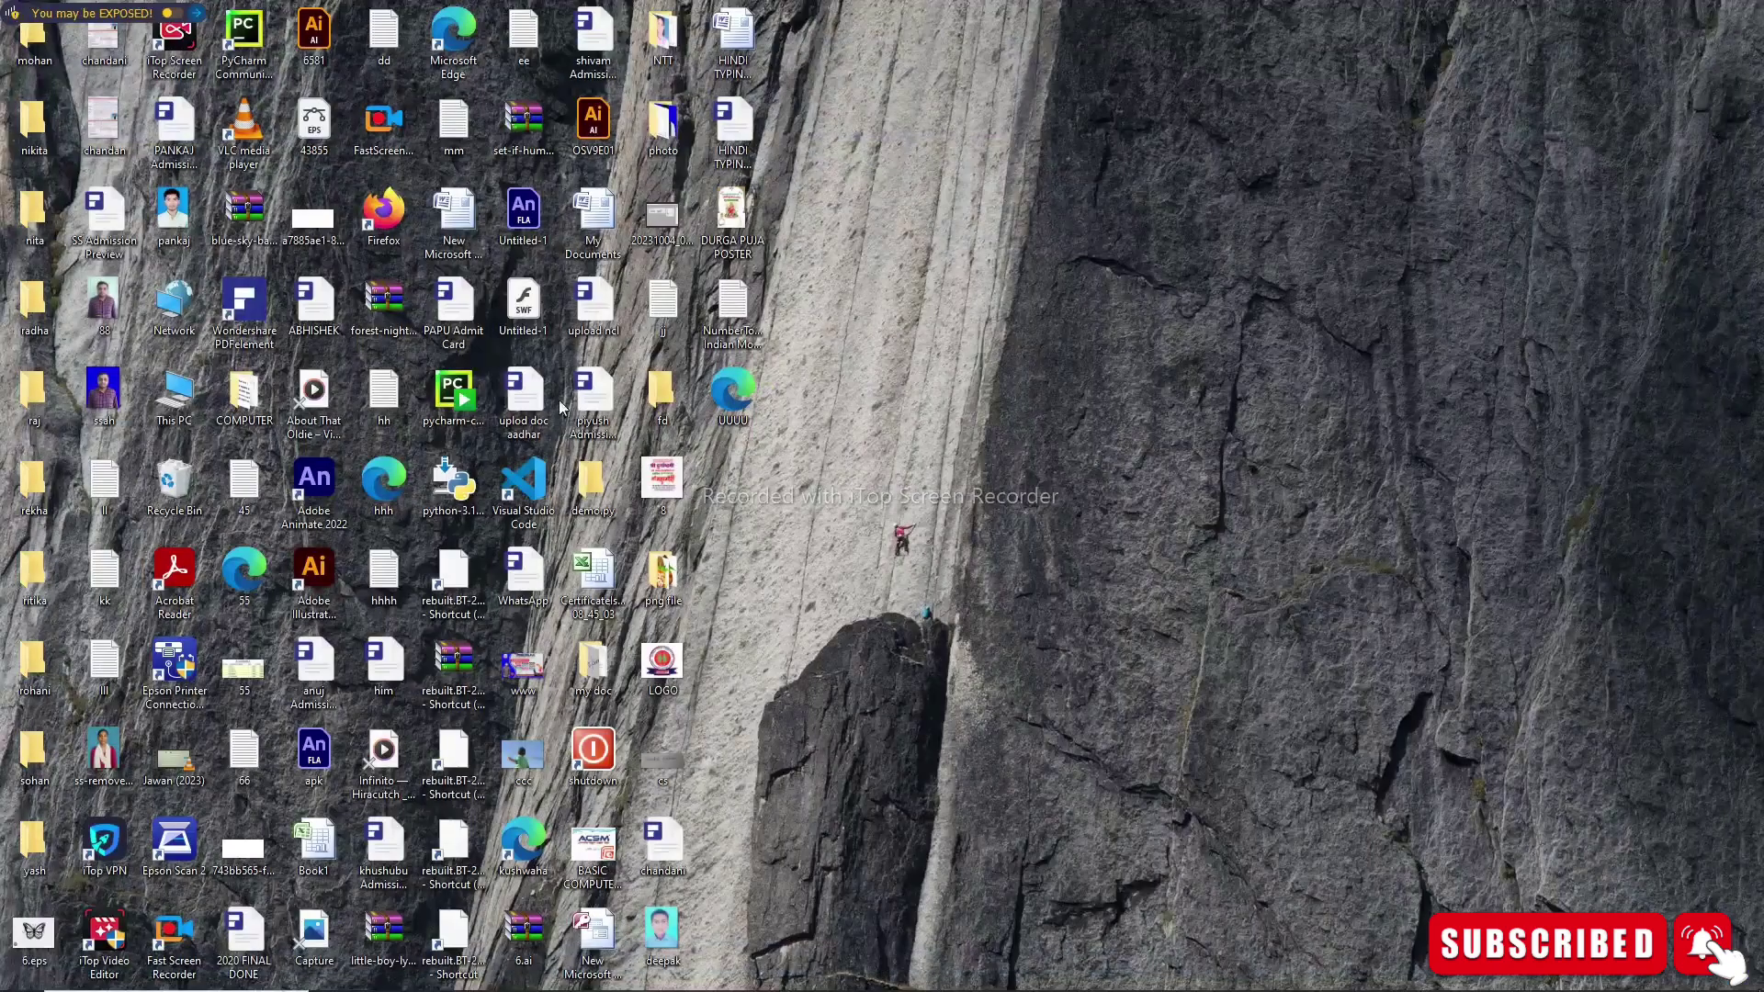
Step: Open the NumberToWord Indian Mode file in full-screen Notepad, scrolled to the top of NumToWord
right_click(730, 309)
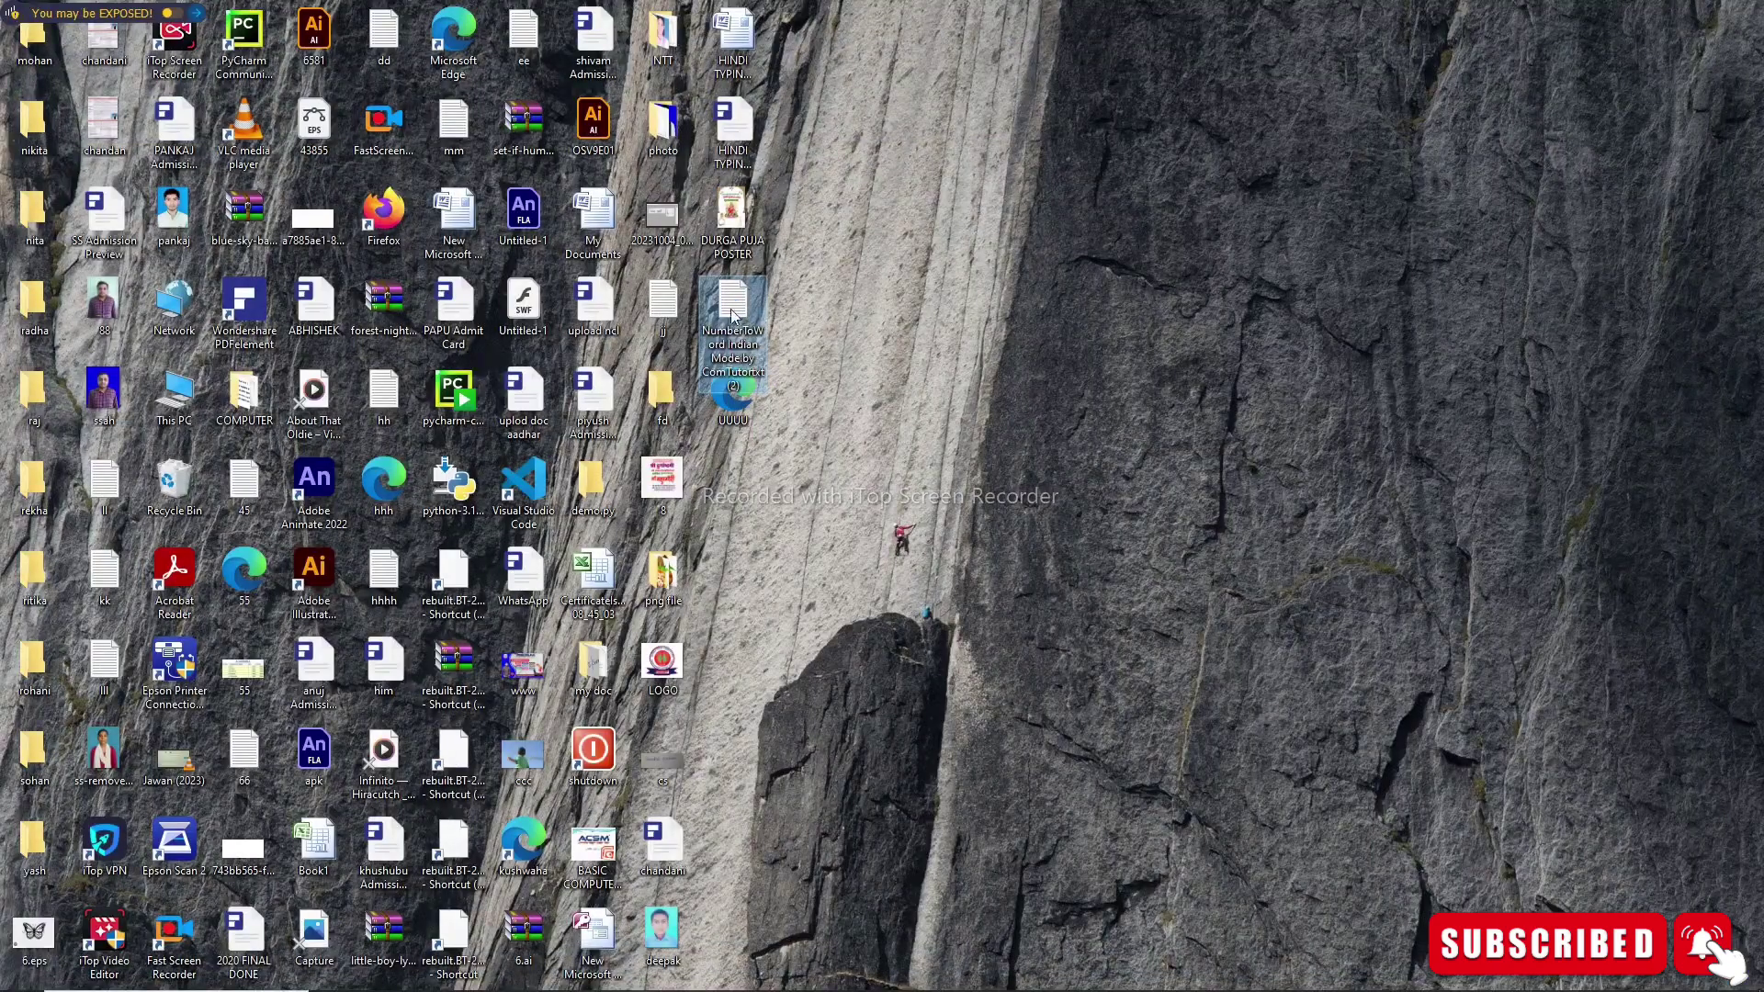
click(775, 319)
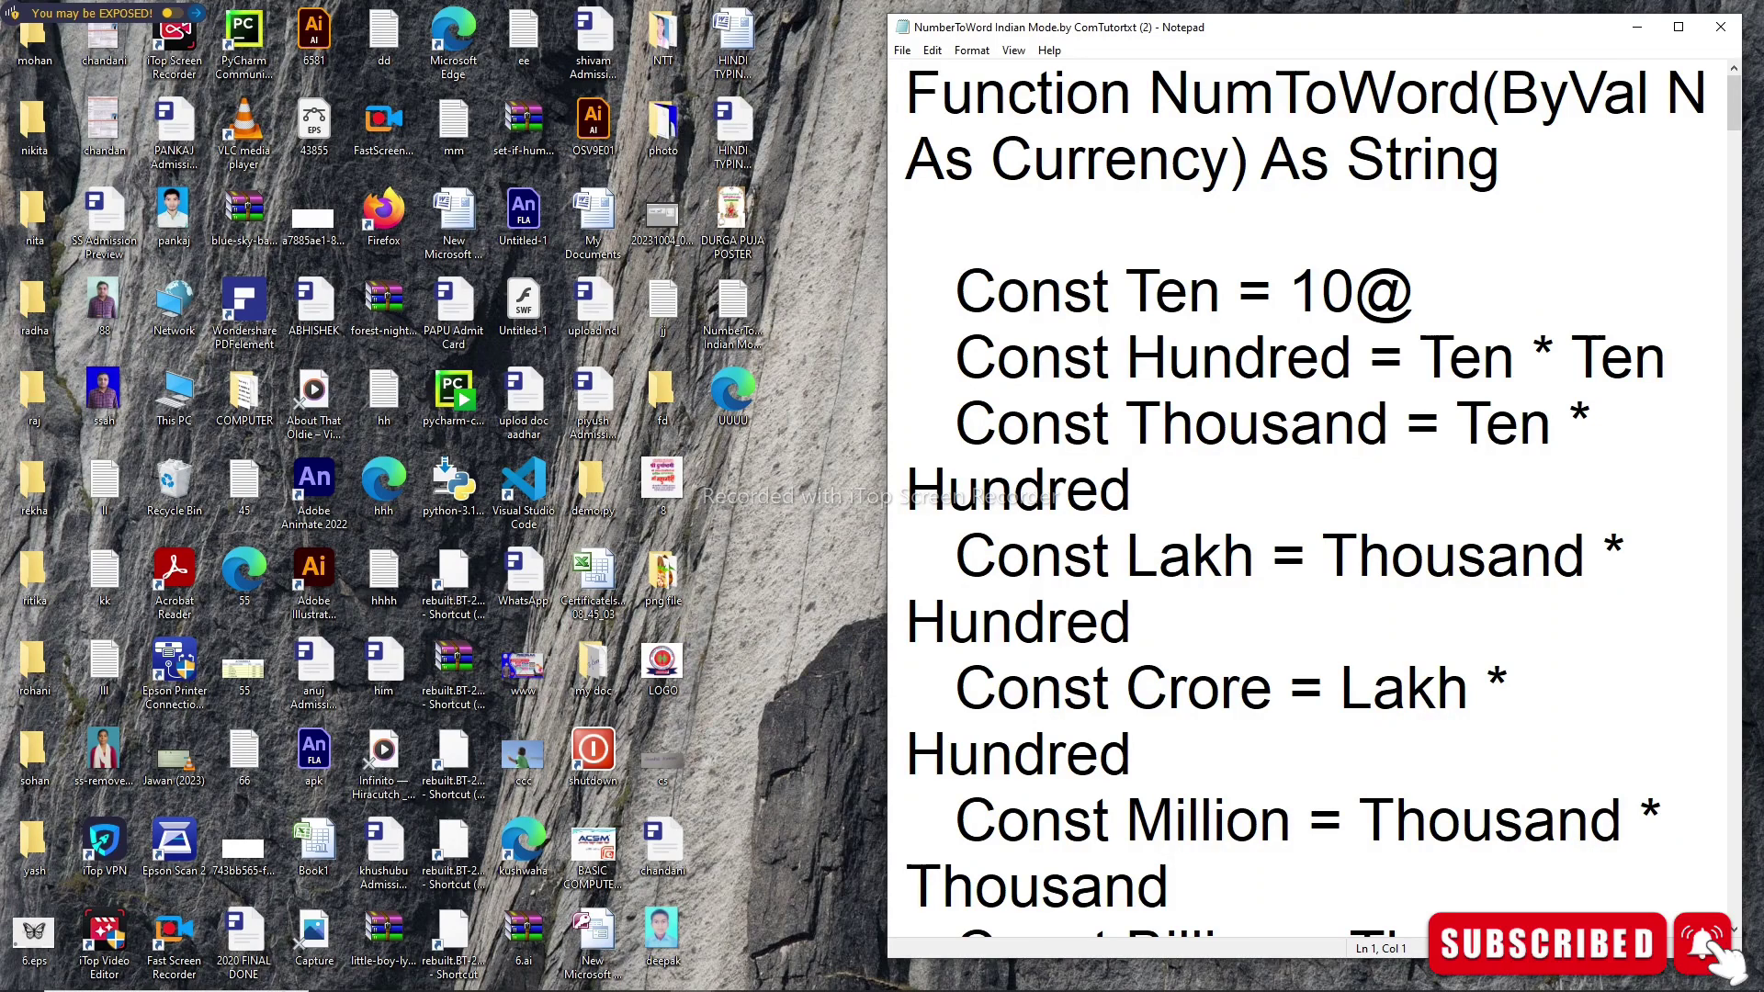
click(1637, 28)
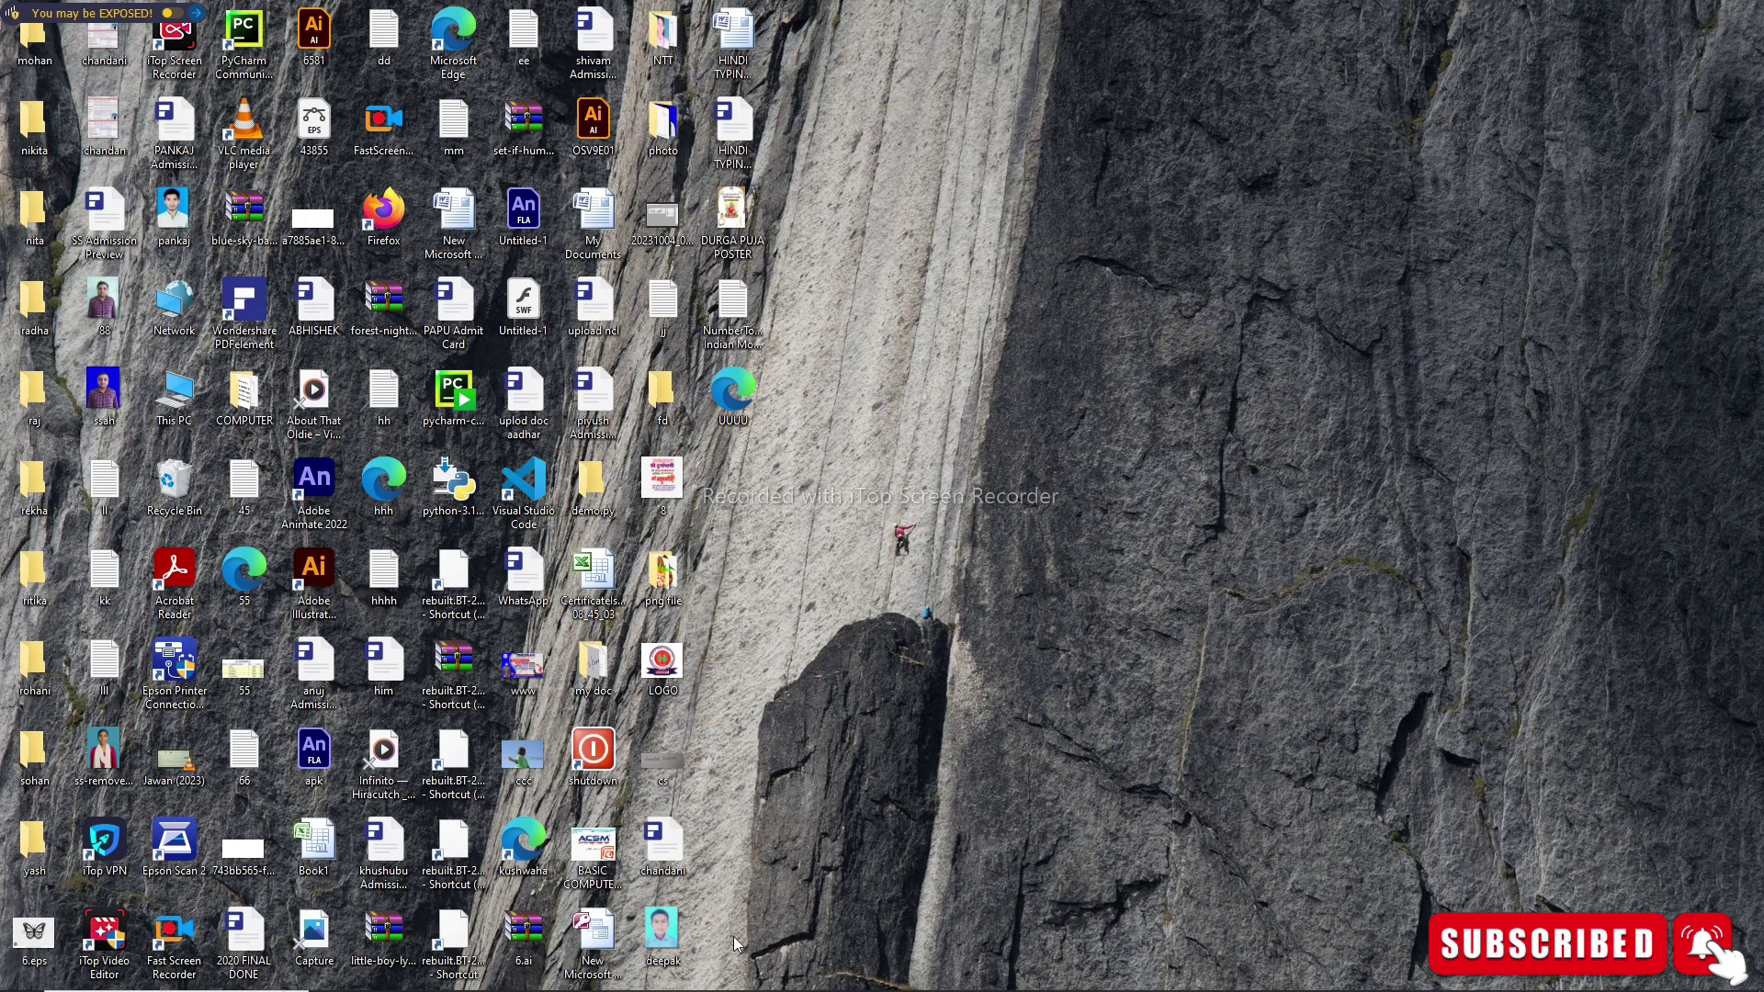
mouse_move(692, 974)
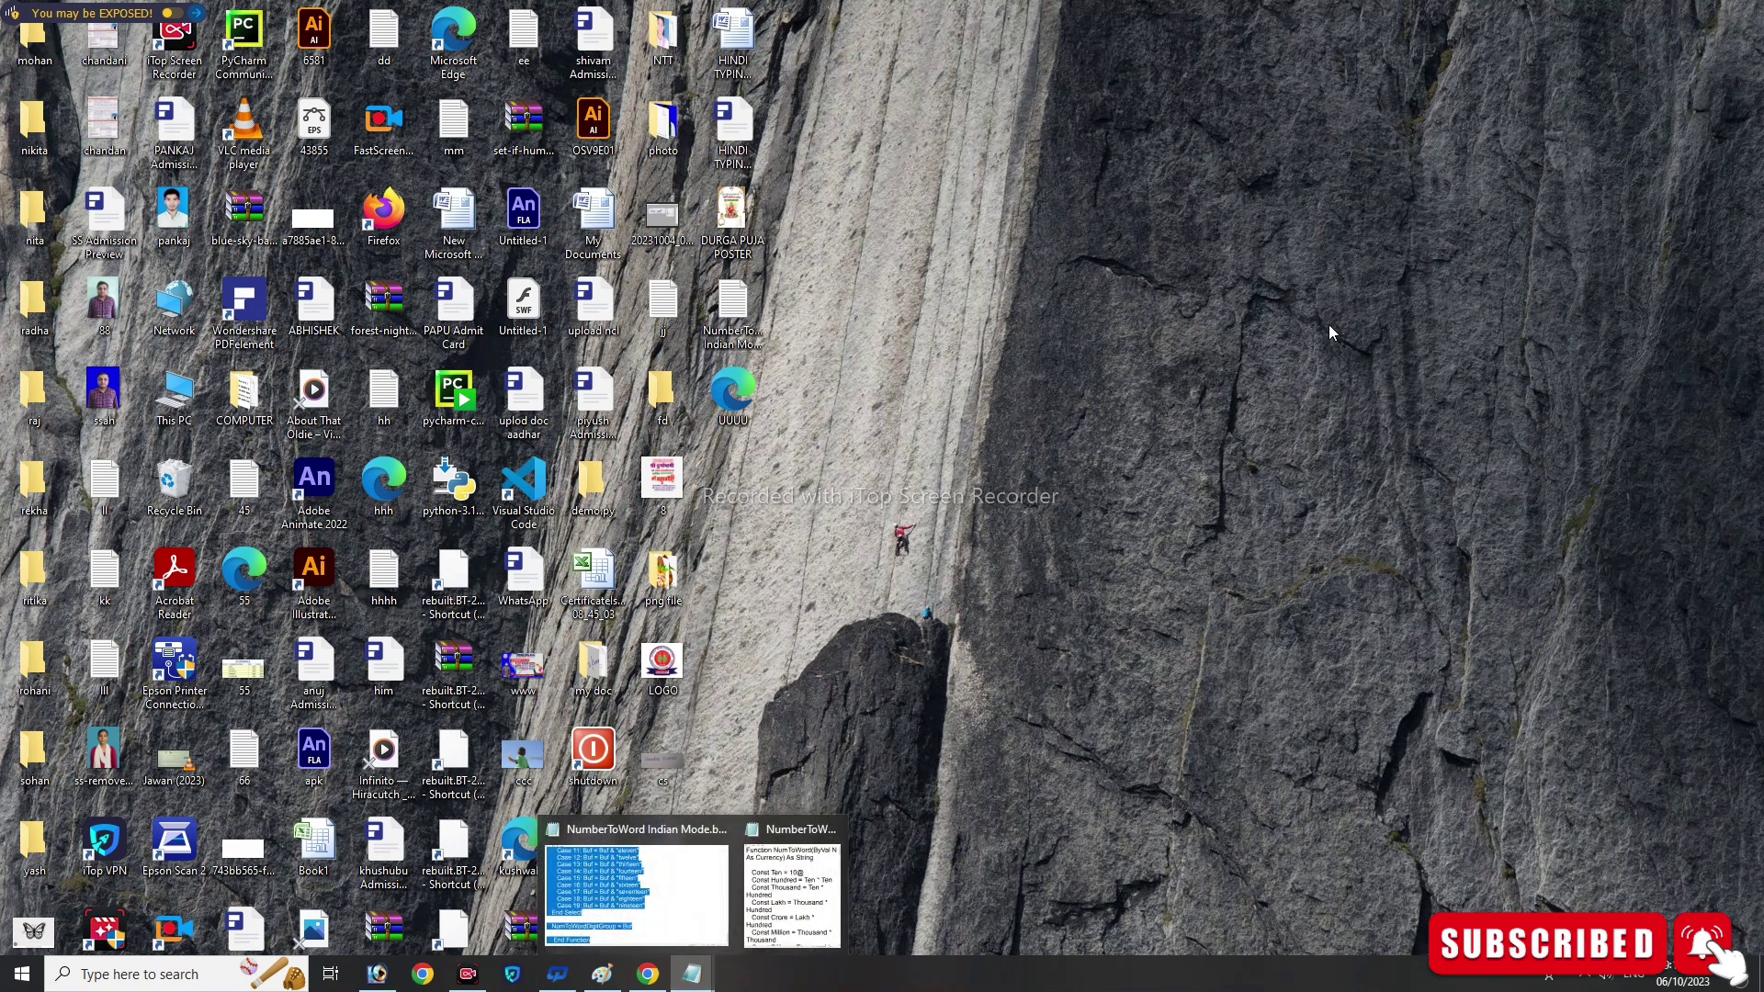
click(700, 930)
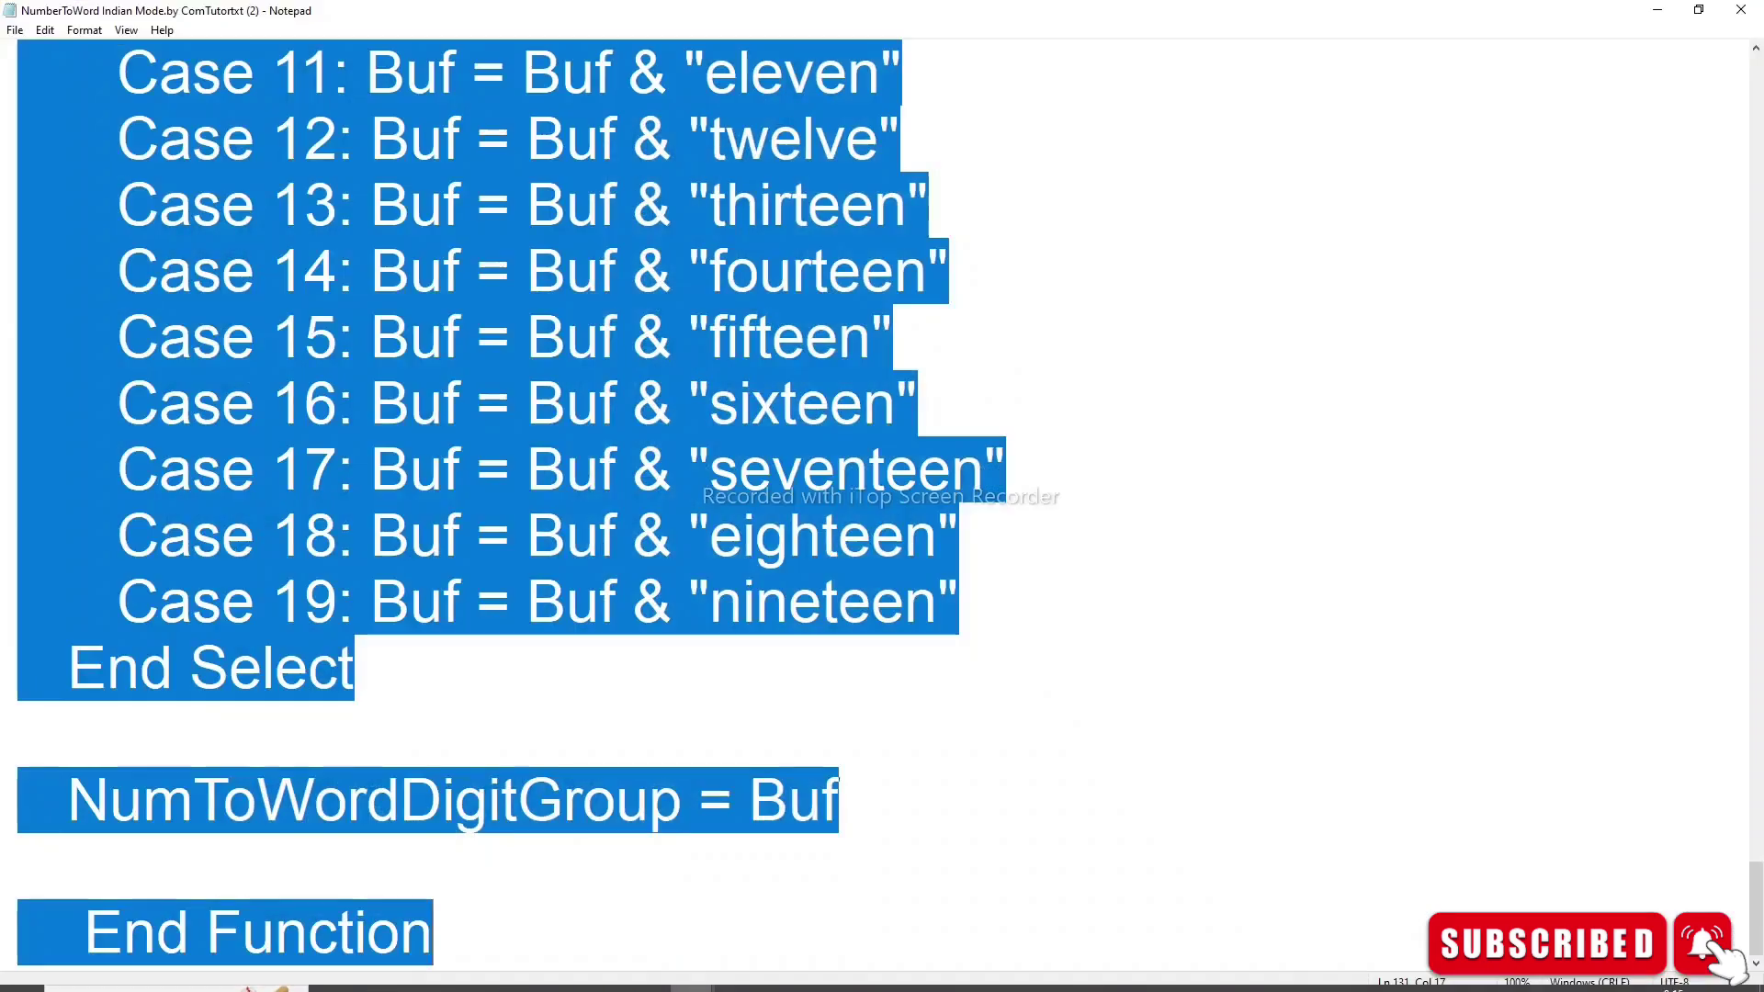
click(1700, 13)
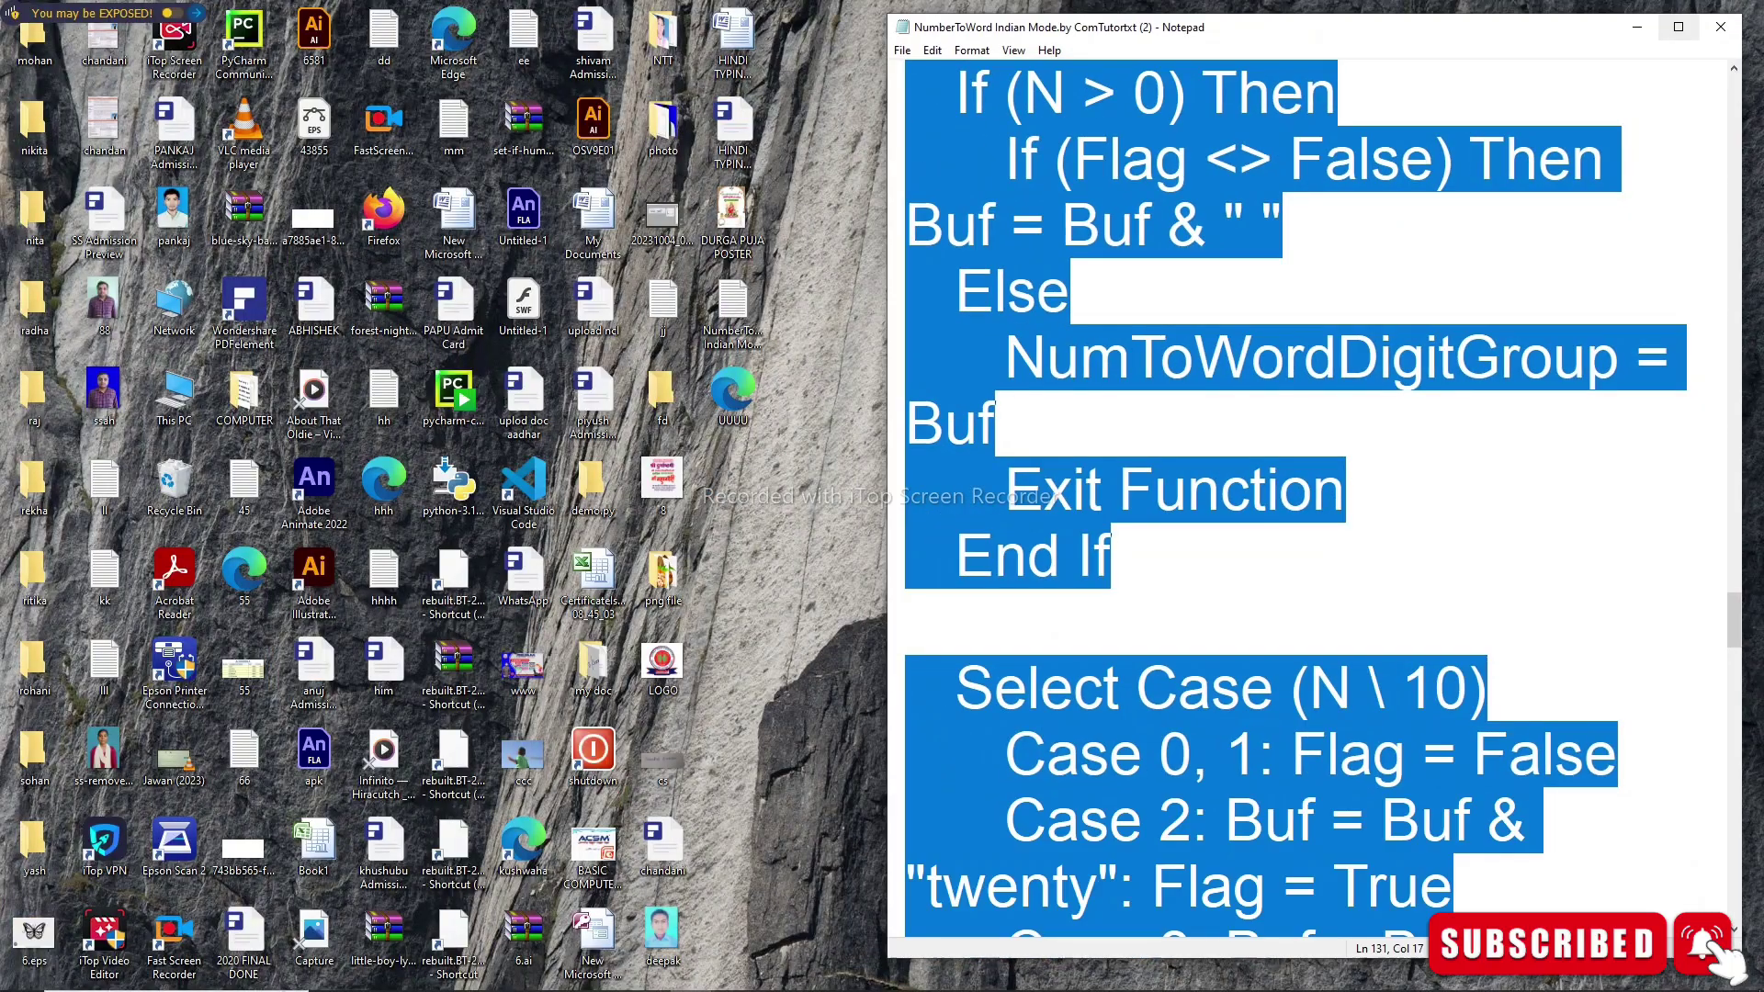
click(1694, 18)
scroll(882, 496, up, 9)
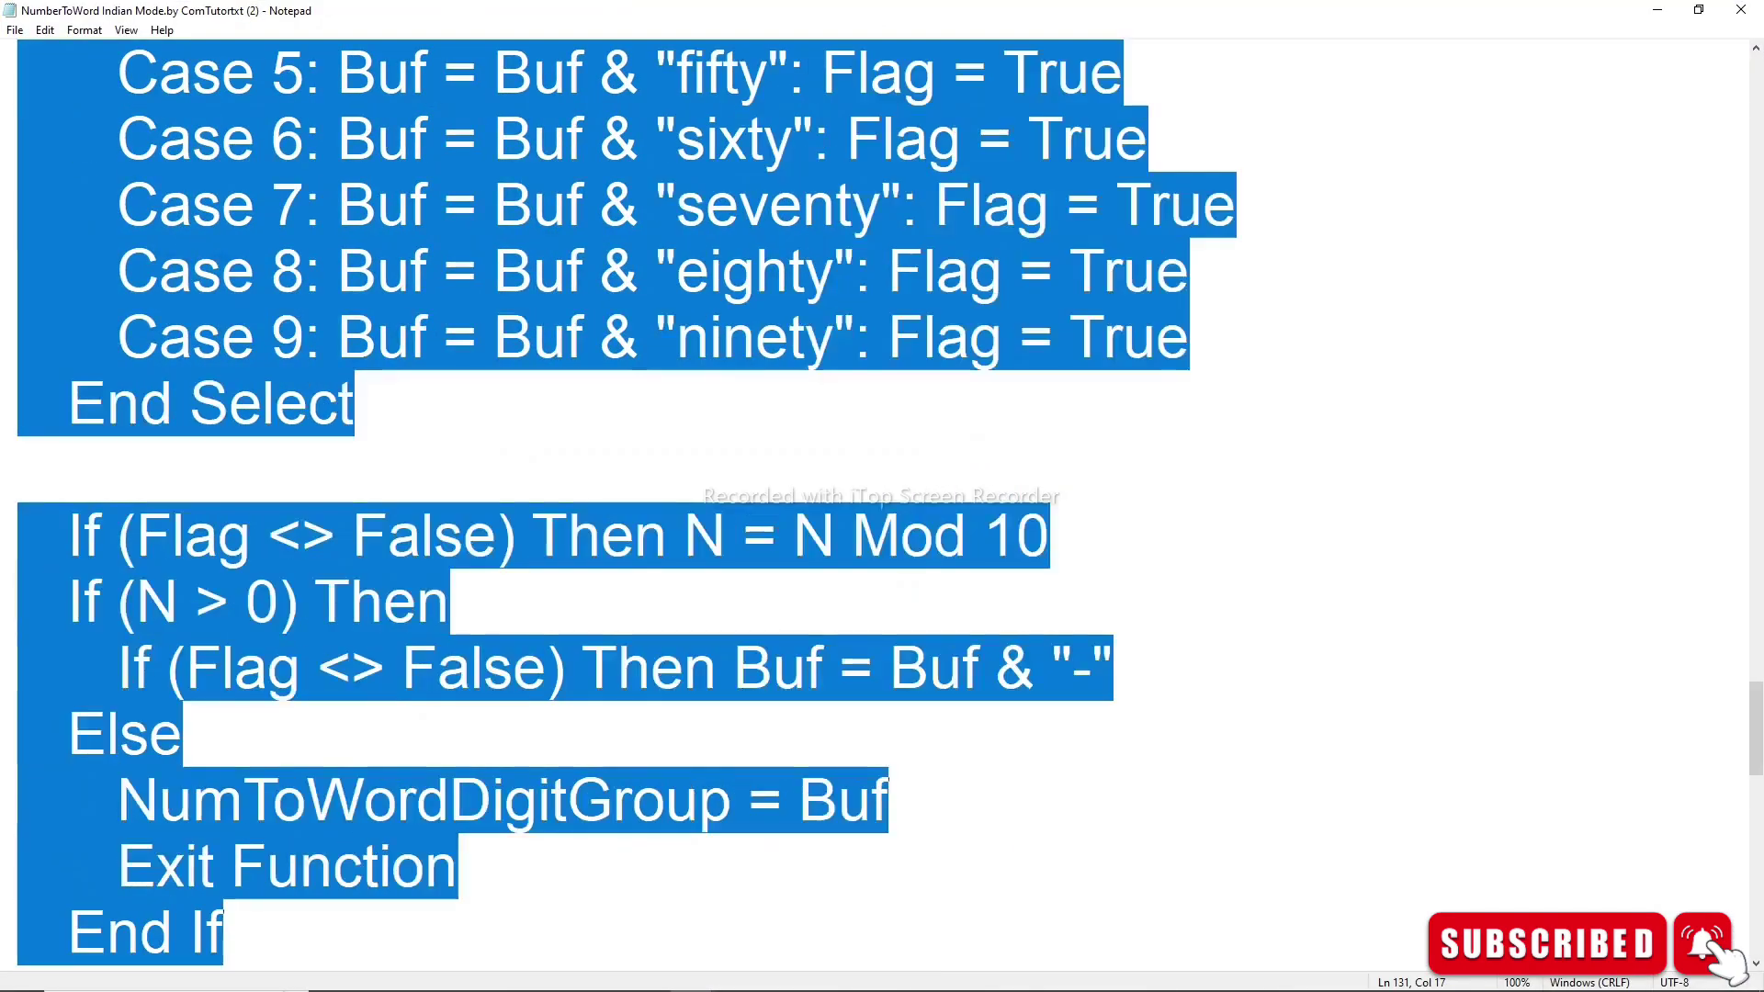
scroll(882, 496, up, 10)
scroll(881, 496, up, 10)
scroll(882, 496, up, 7)
scroll(882, 496, up, 4)
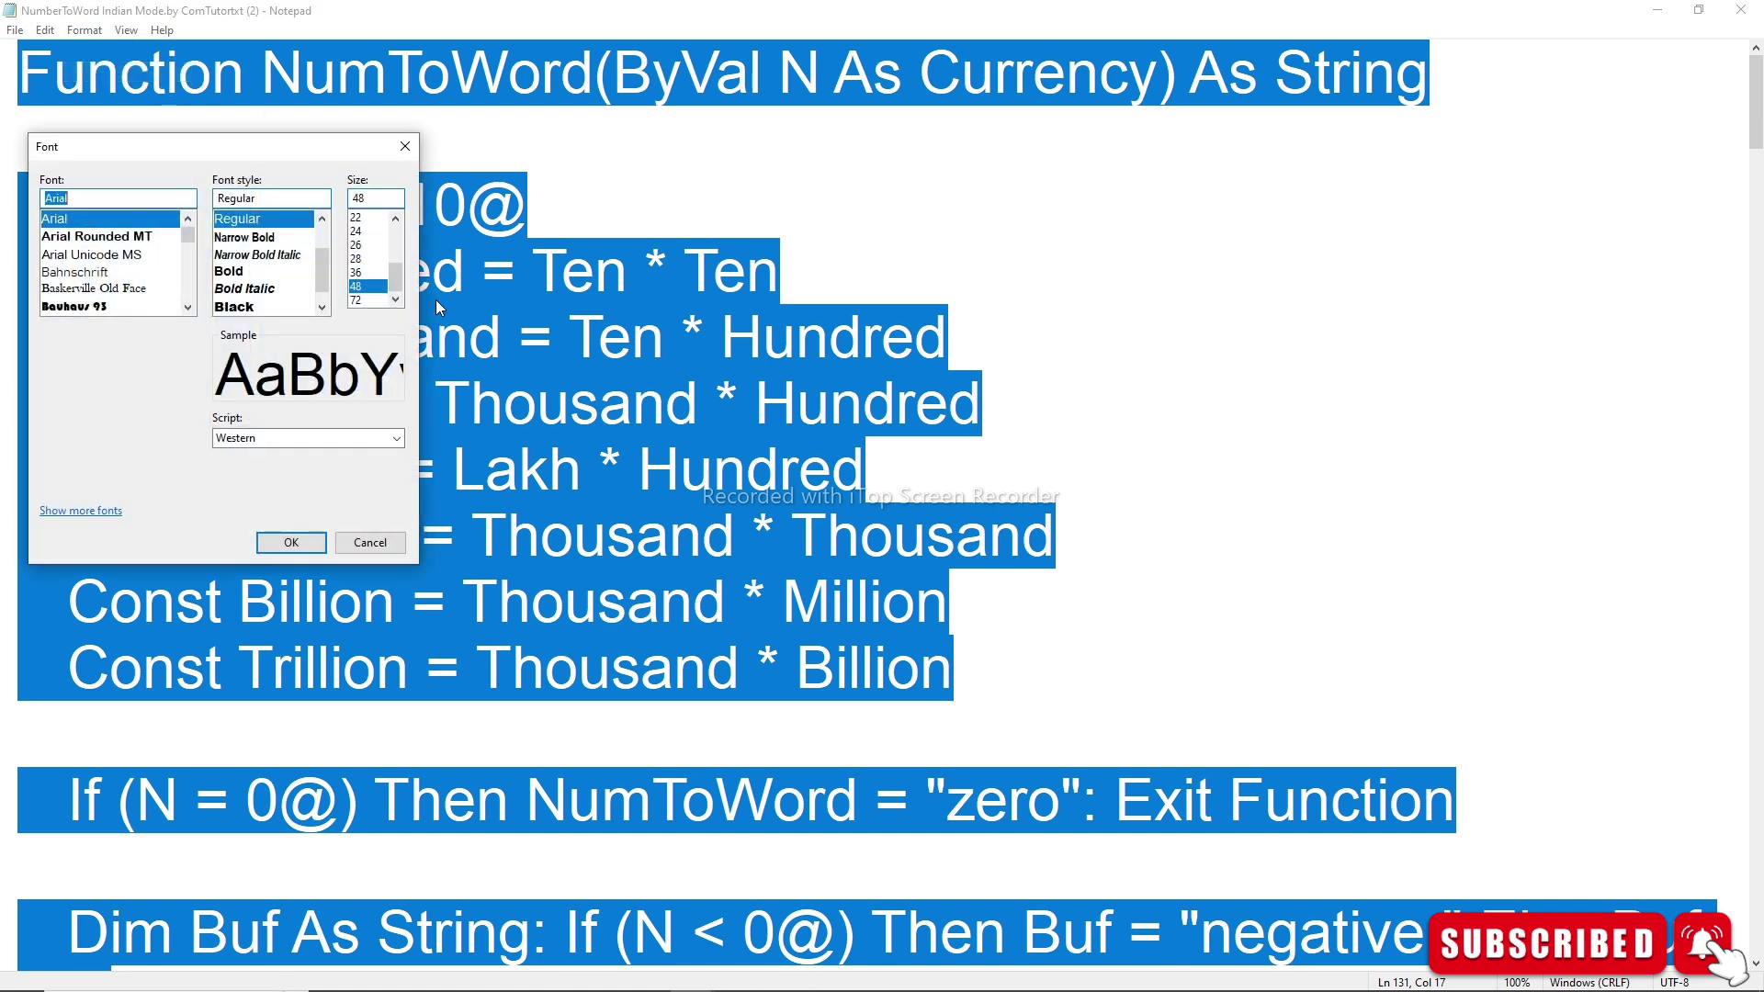
Step: Change Notepad's font size from 48 to 18 points
scroll(396, 275, up, 3)
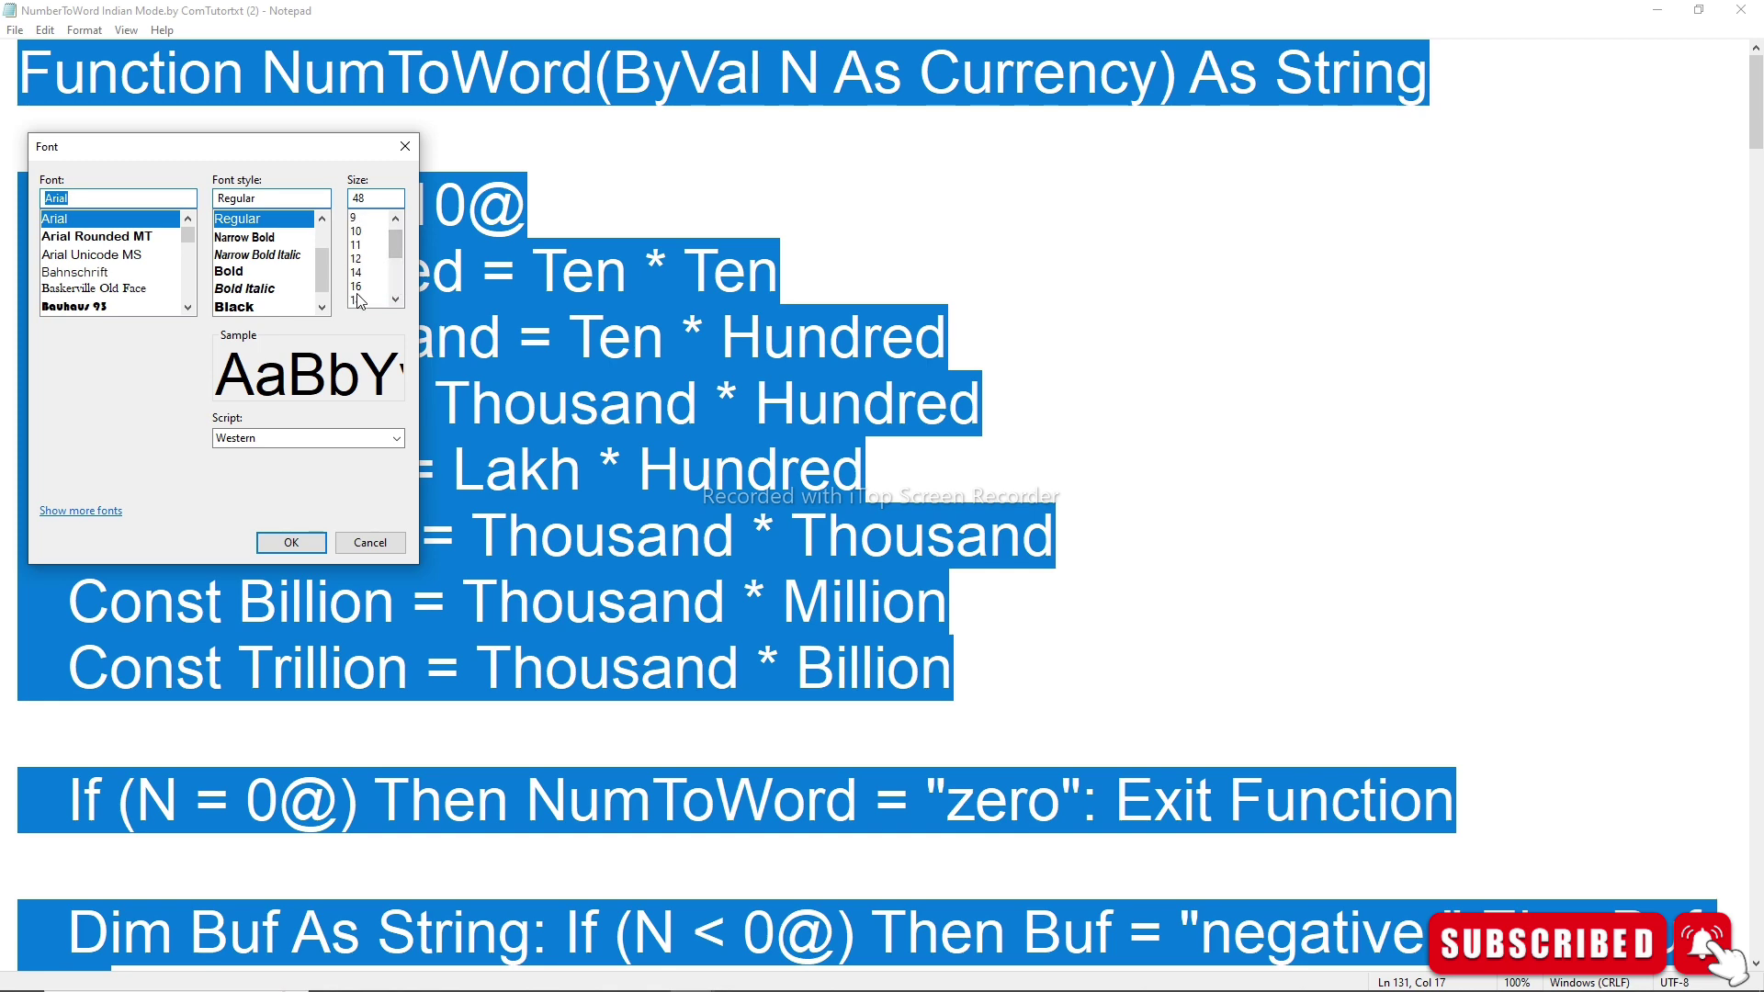
click(357, 300)
click(291, 542)
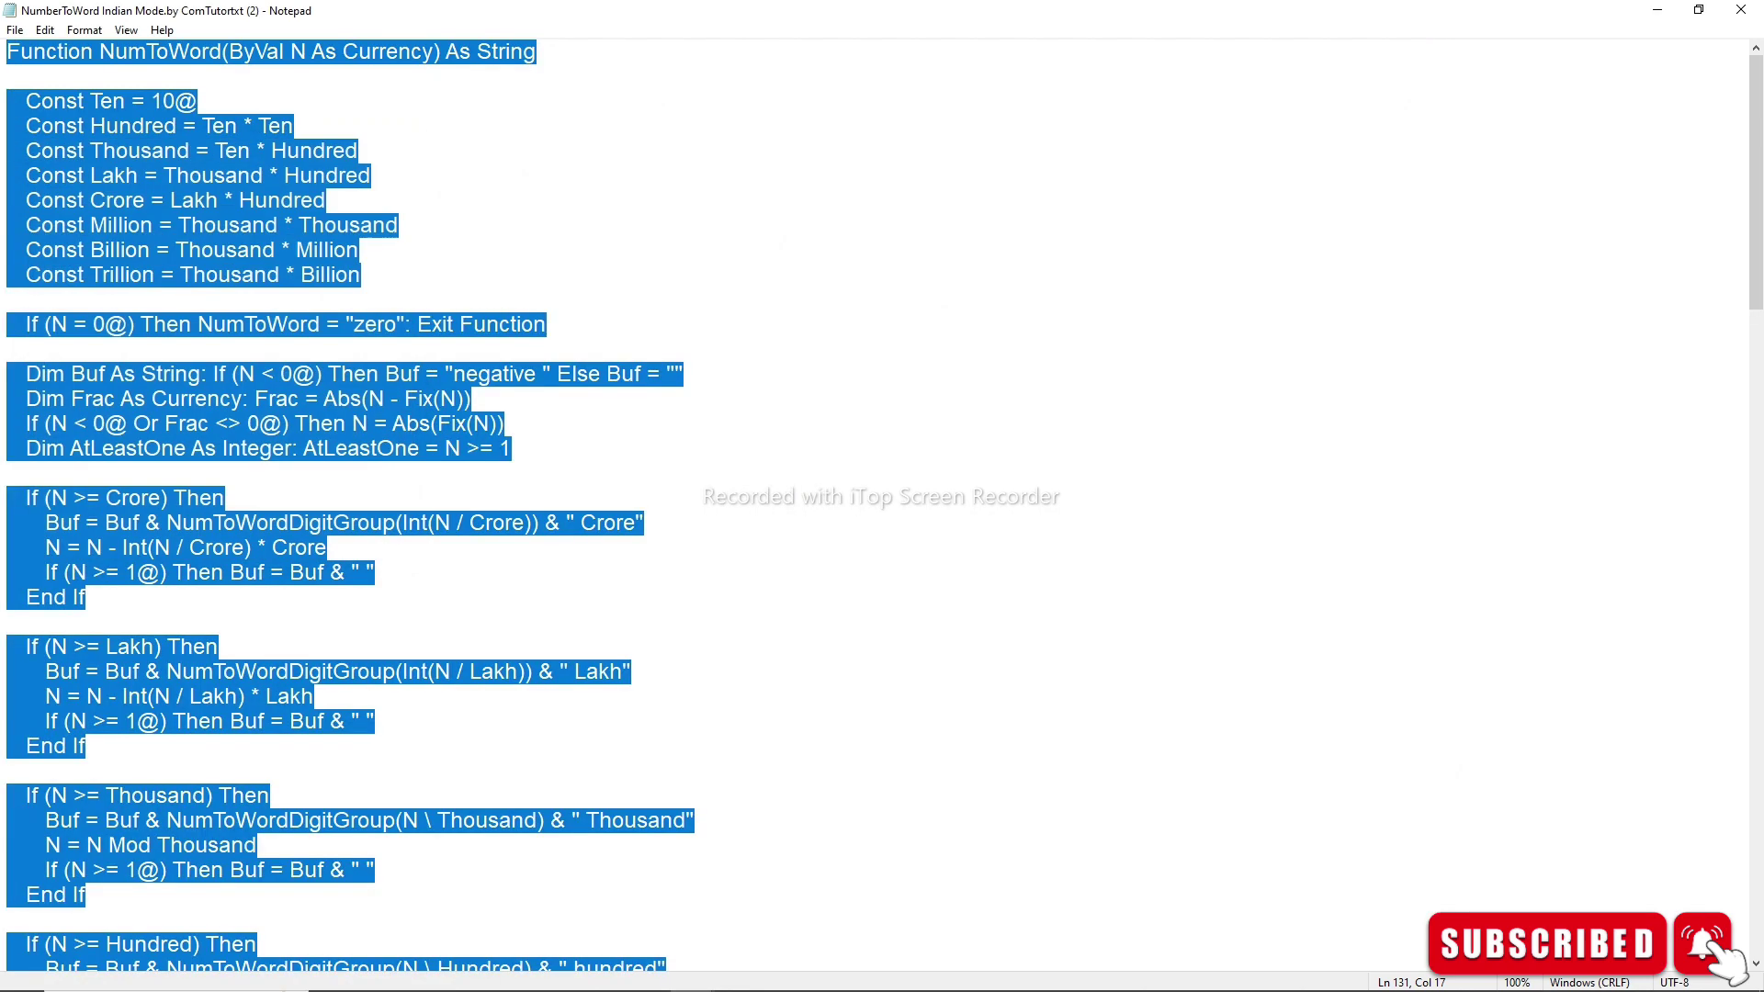
click(8, 696)
scroll(7, 696, up, 1)
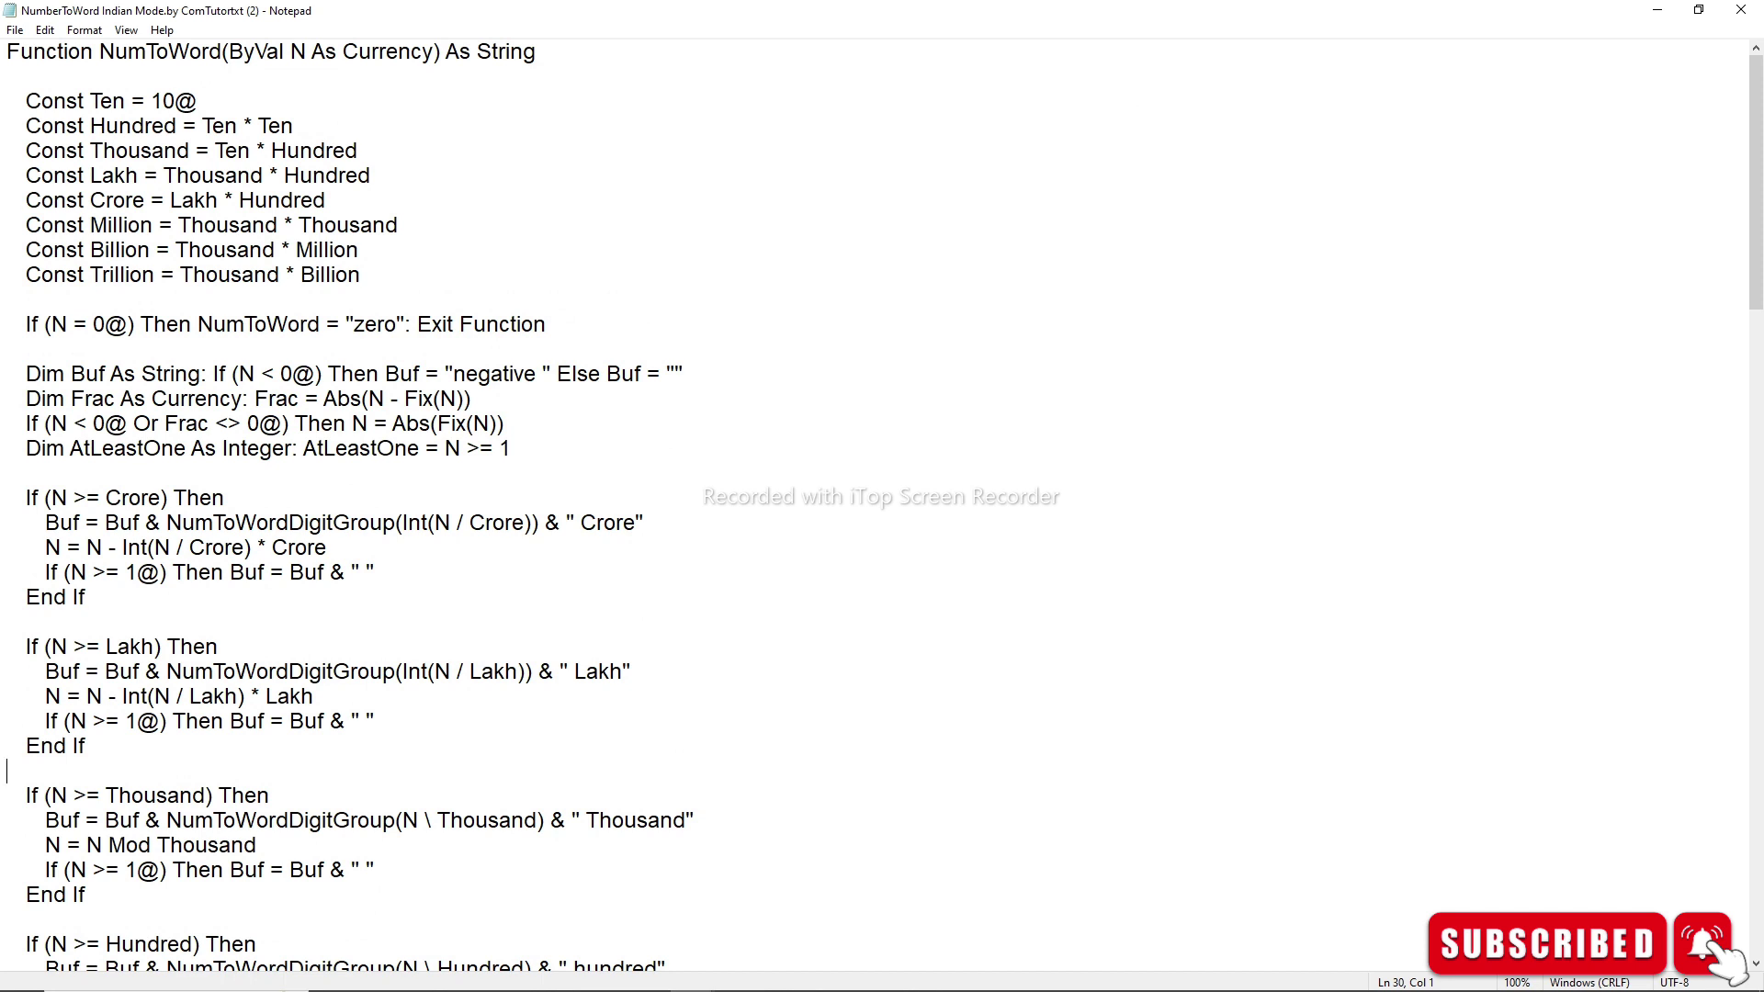
scroll(882, 506, down, 2)
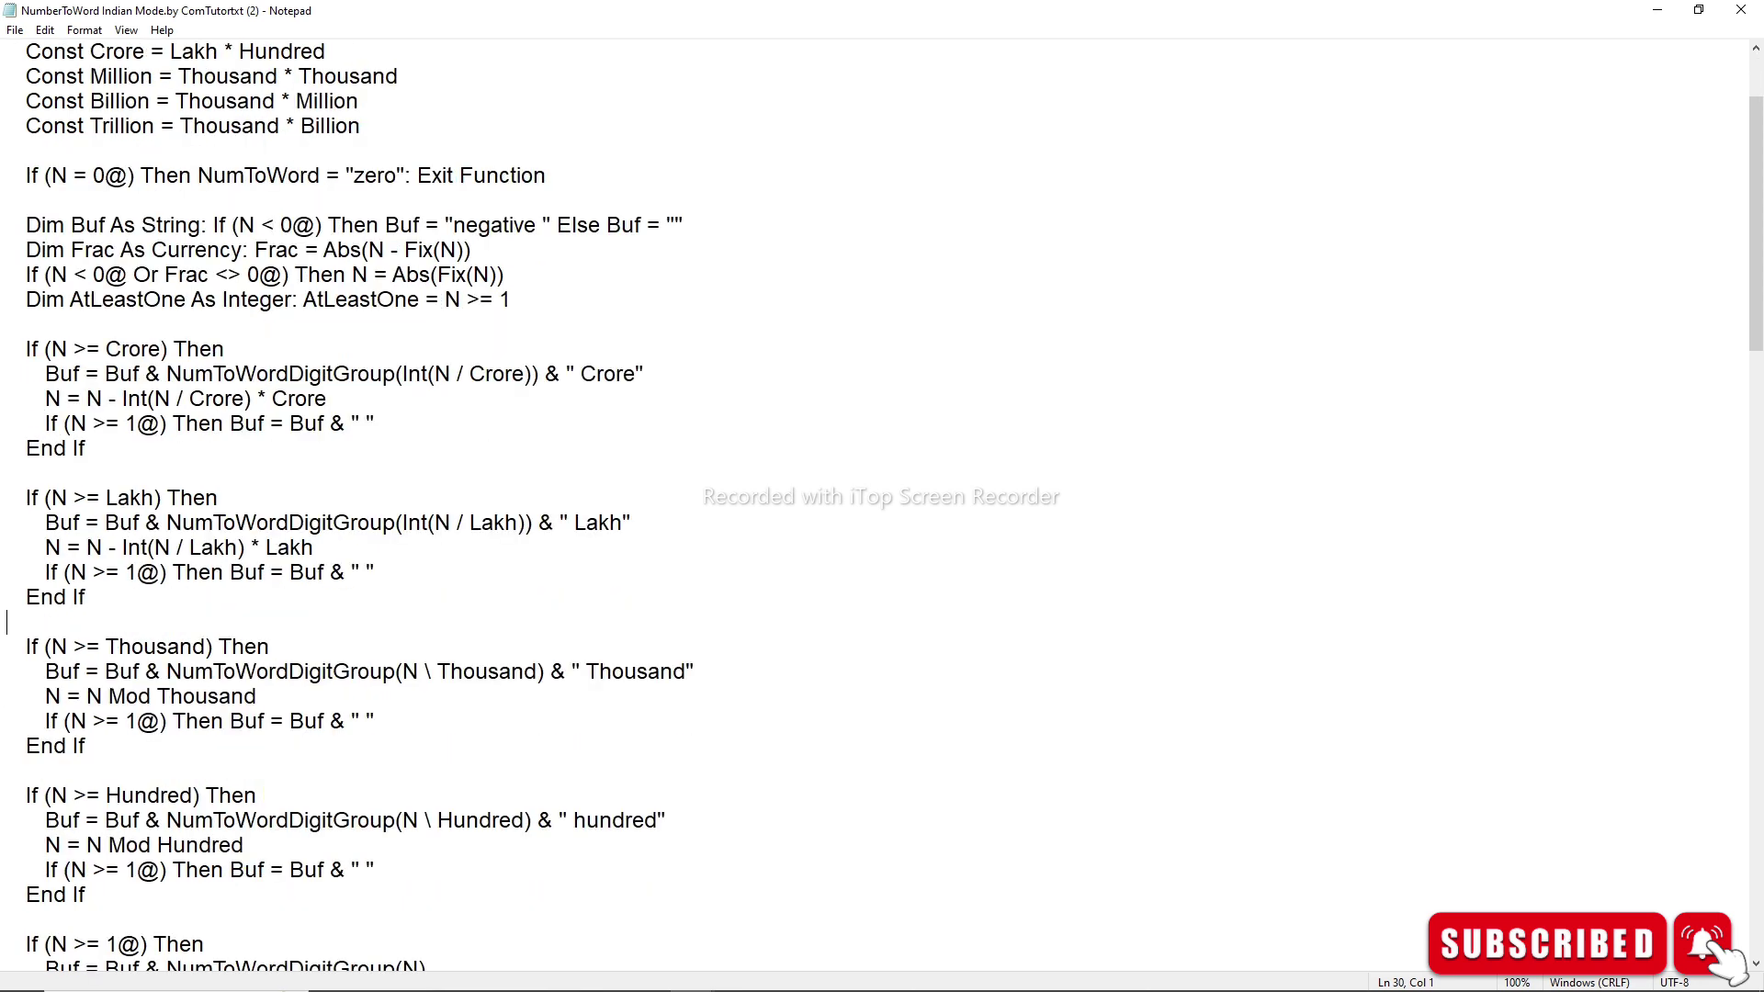
scroll(881, 505, down, 4)
scroll(882, 505, down, 2)
scroll(882, 505, down, 1)
scroll(882, 505, down, 2)
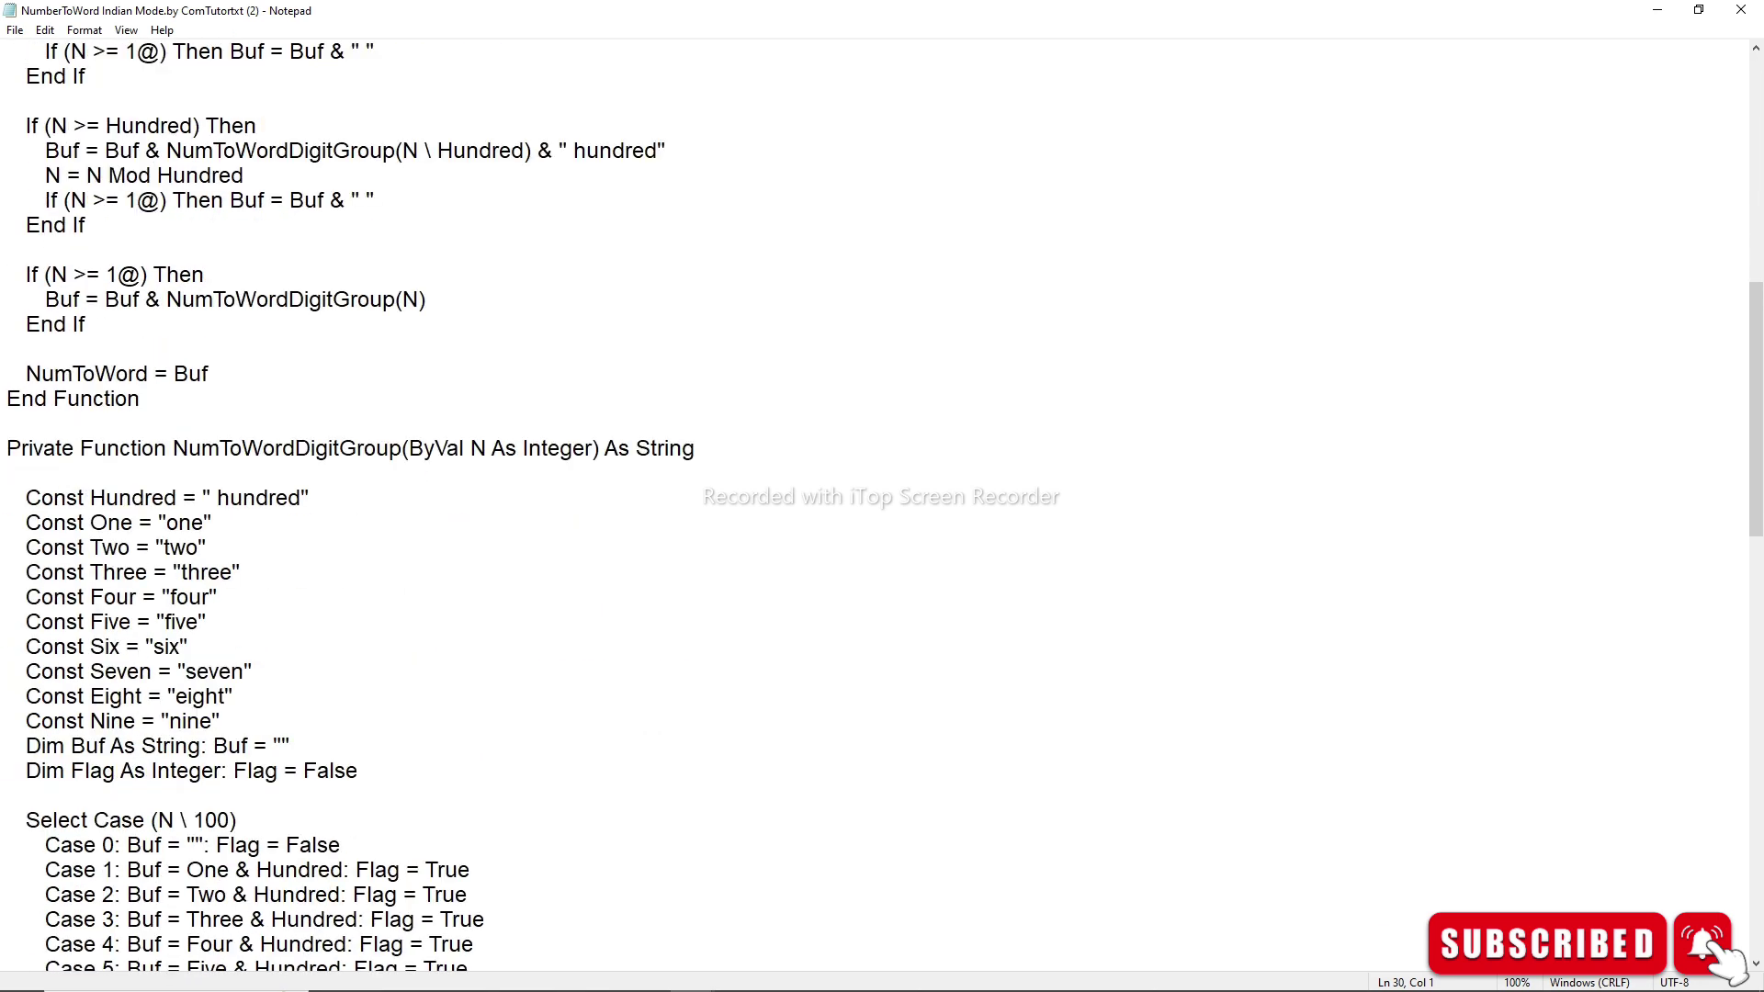
scroll(882, 505, down, 1)
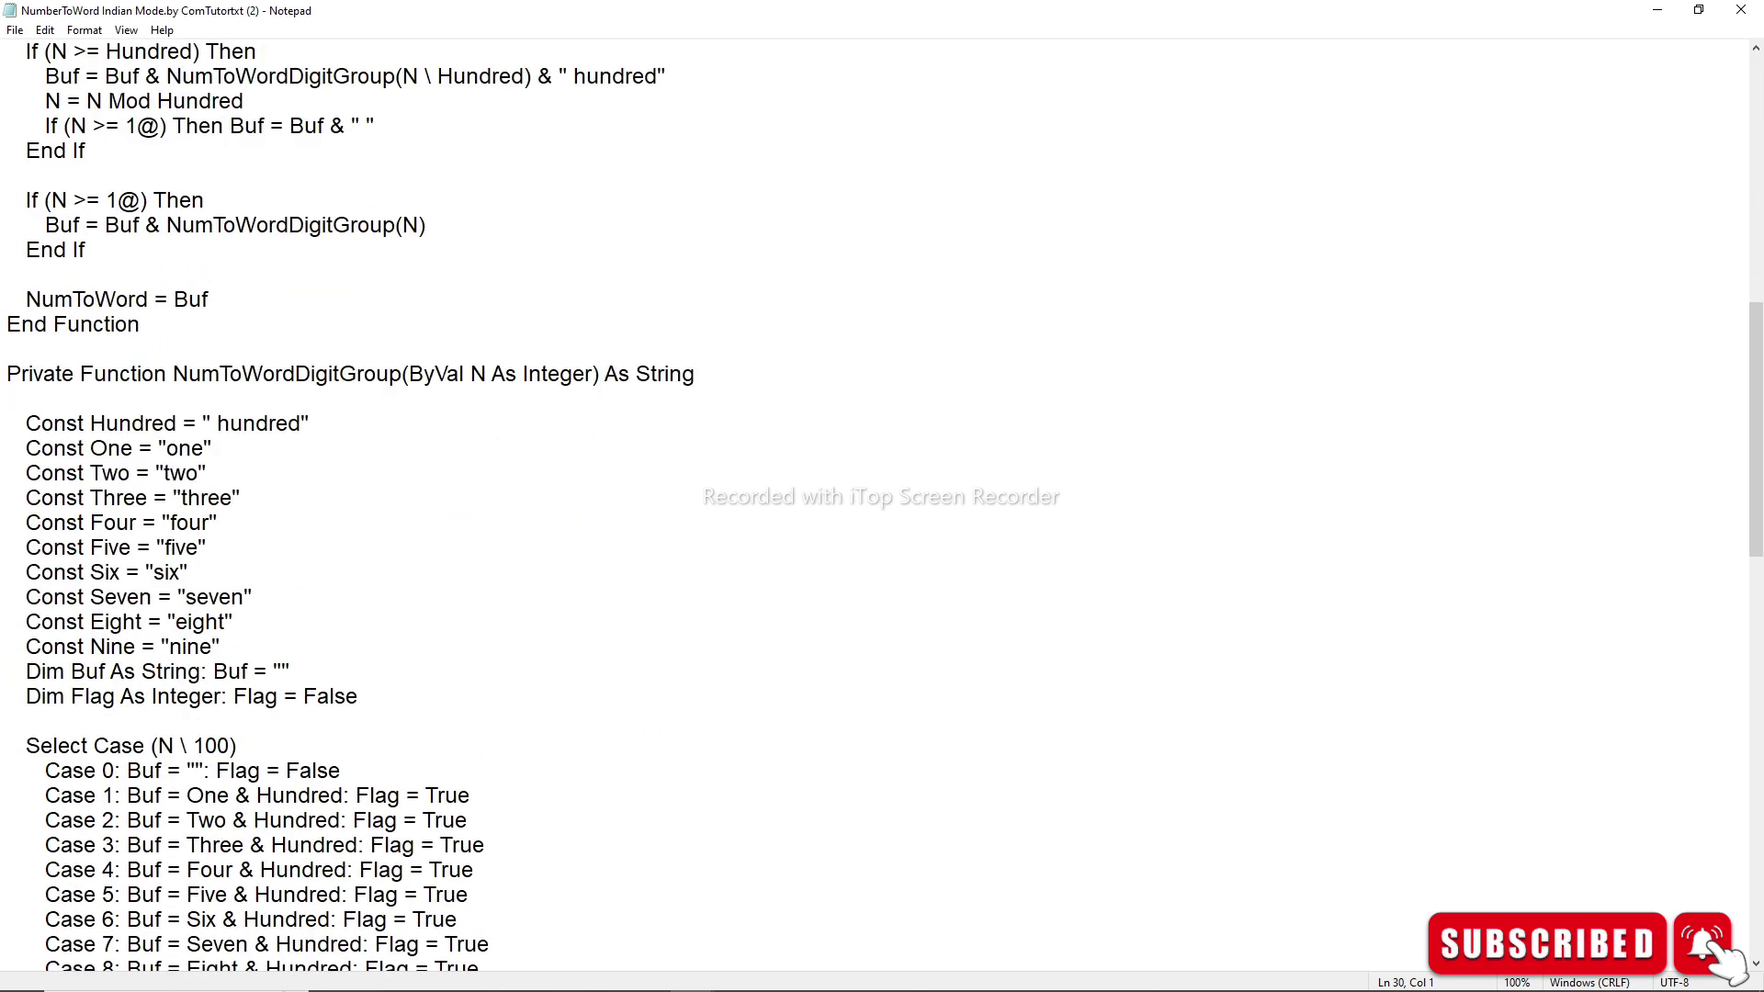
scroll(882, 505, up, 1)
scroll(881, 506, up, 1)
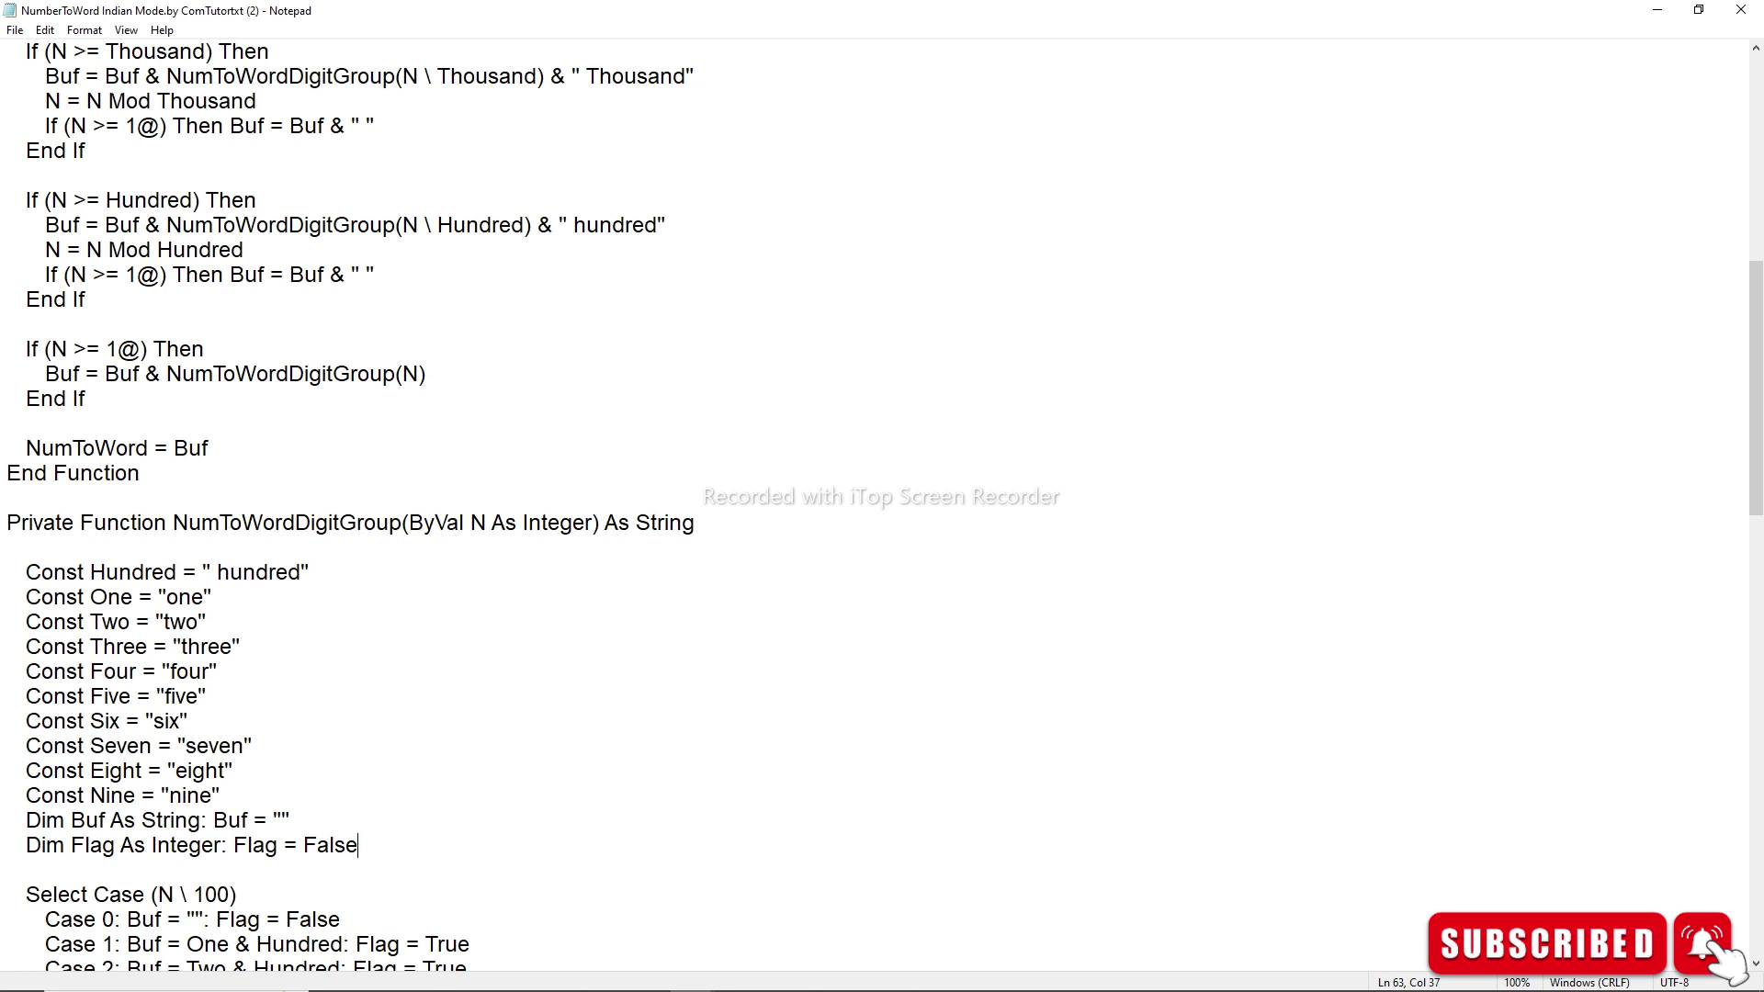
scroll(882, 505, down, 2)
scroll(881, 505, down, 2)
scroll(881, 505, down, 2)
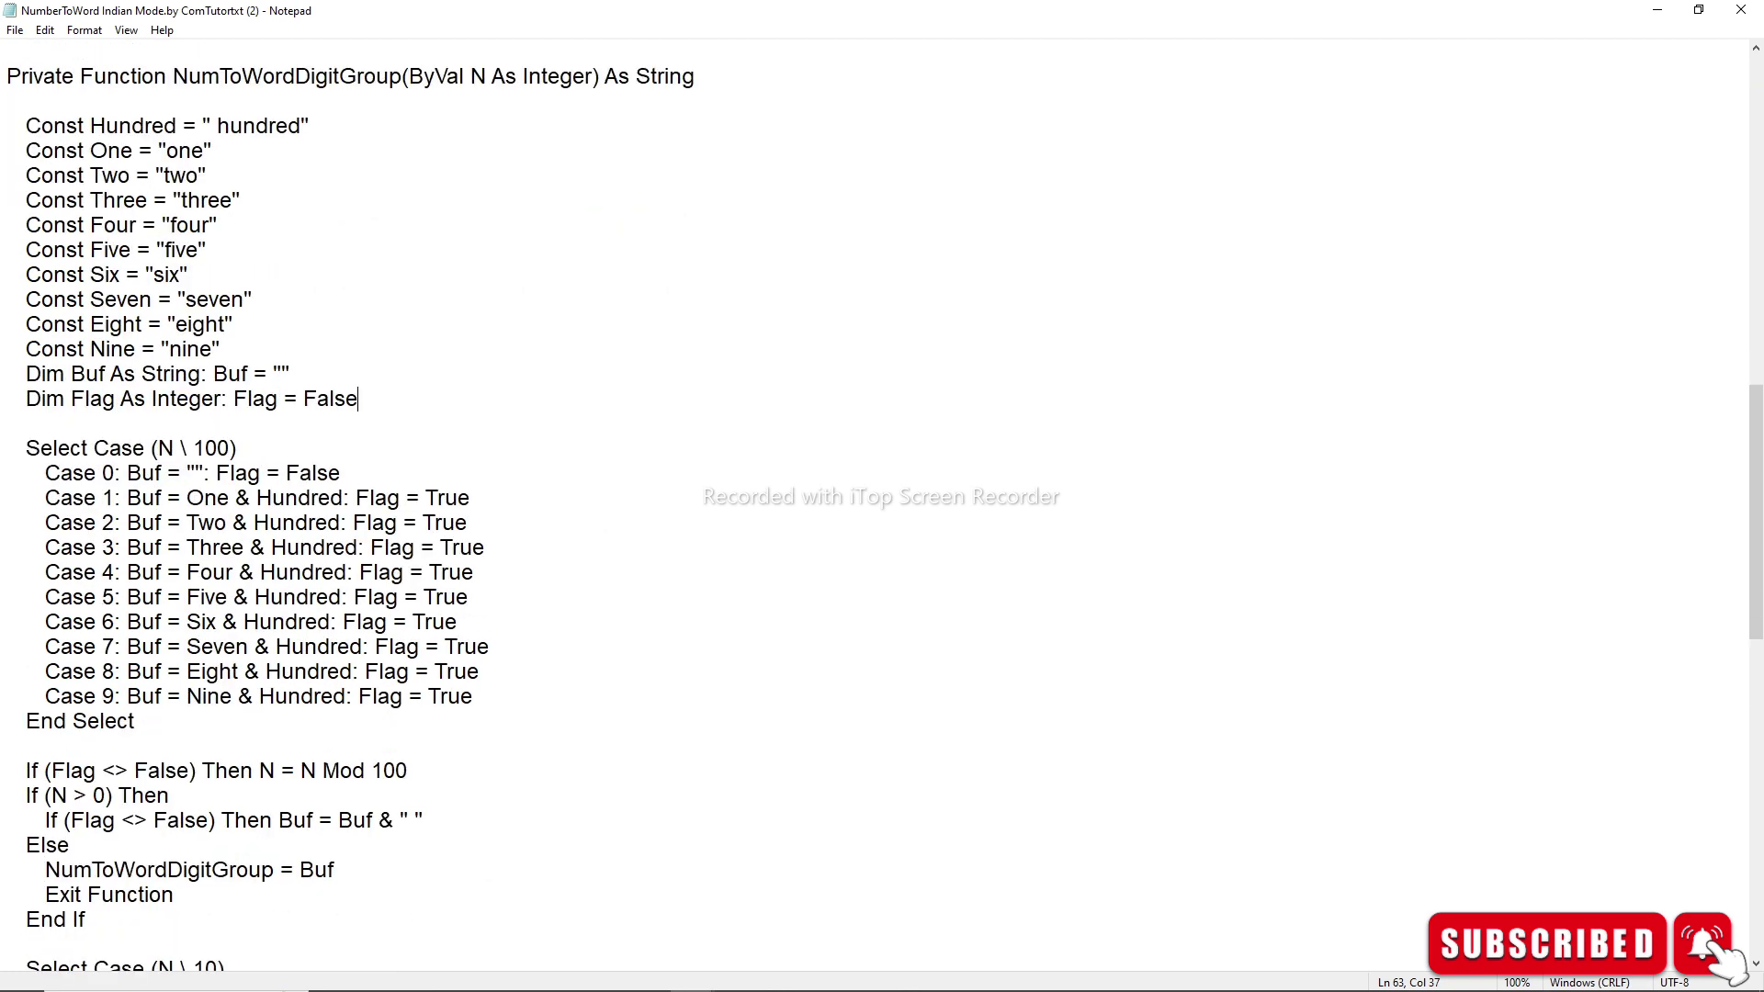
scroll(882, 505, down, 2)
scroll(881, 505, down, 2)
scroll(882, 505, down, 2)
scroll(882, 505, up, 1)
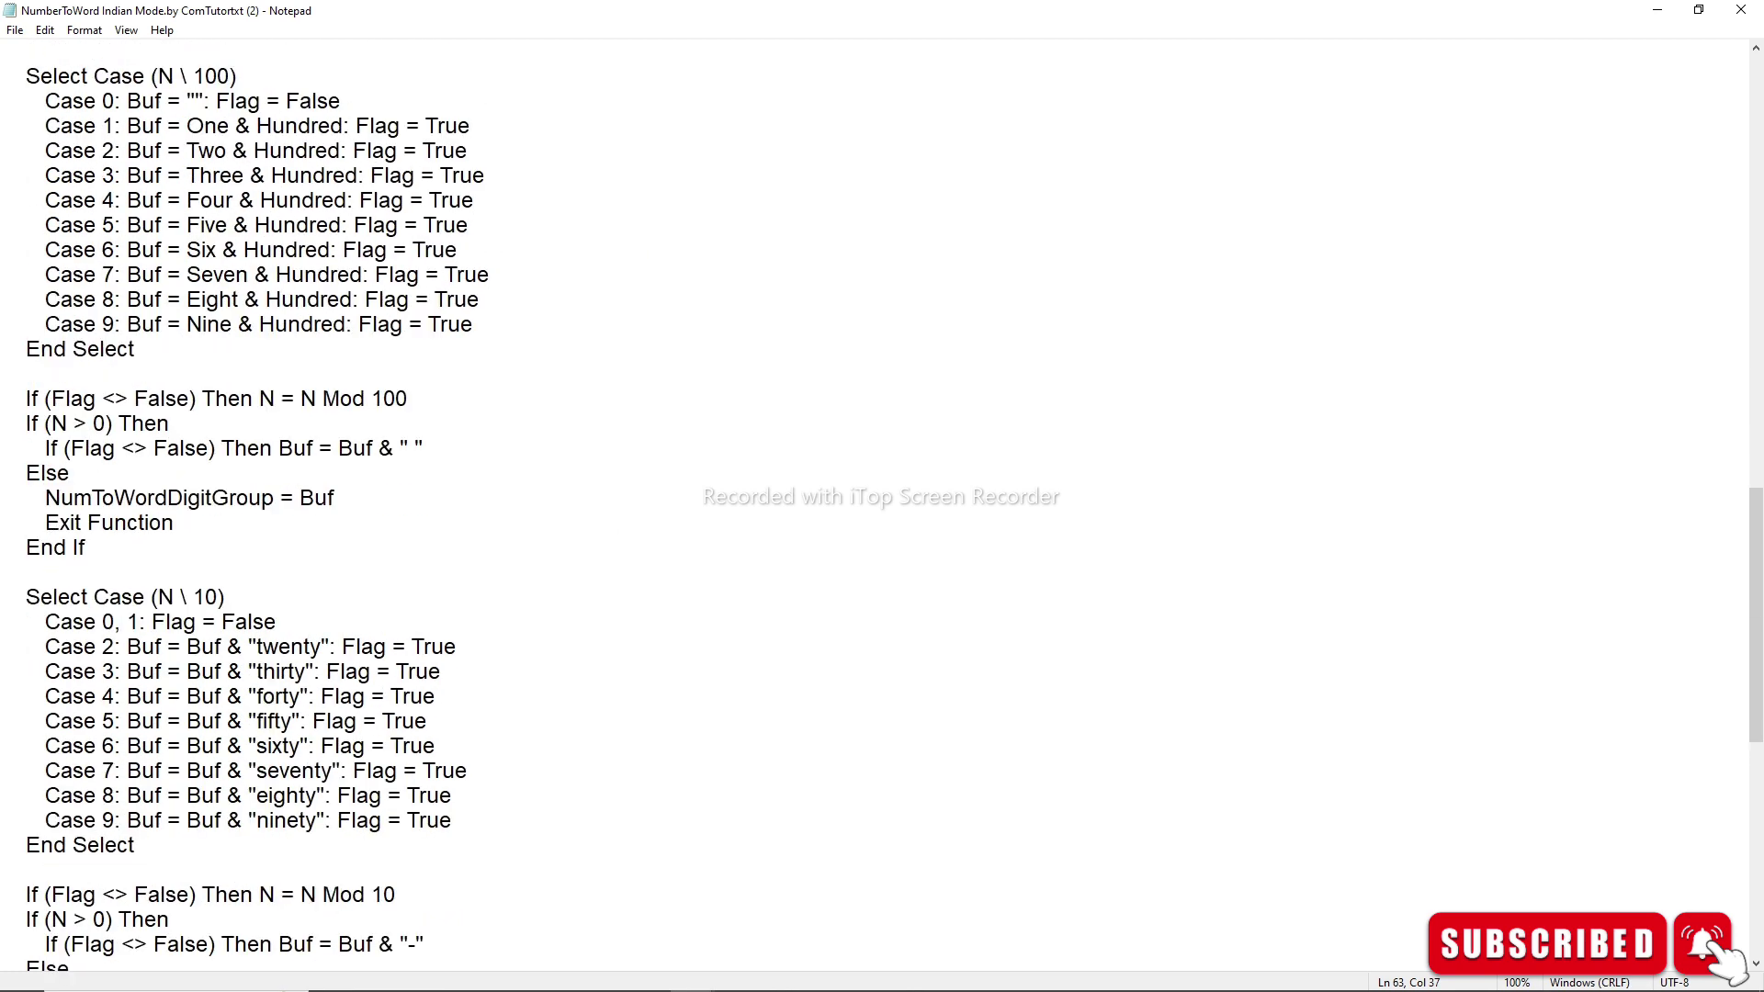
scroll(882, 505, up, 1)
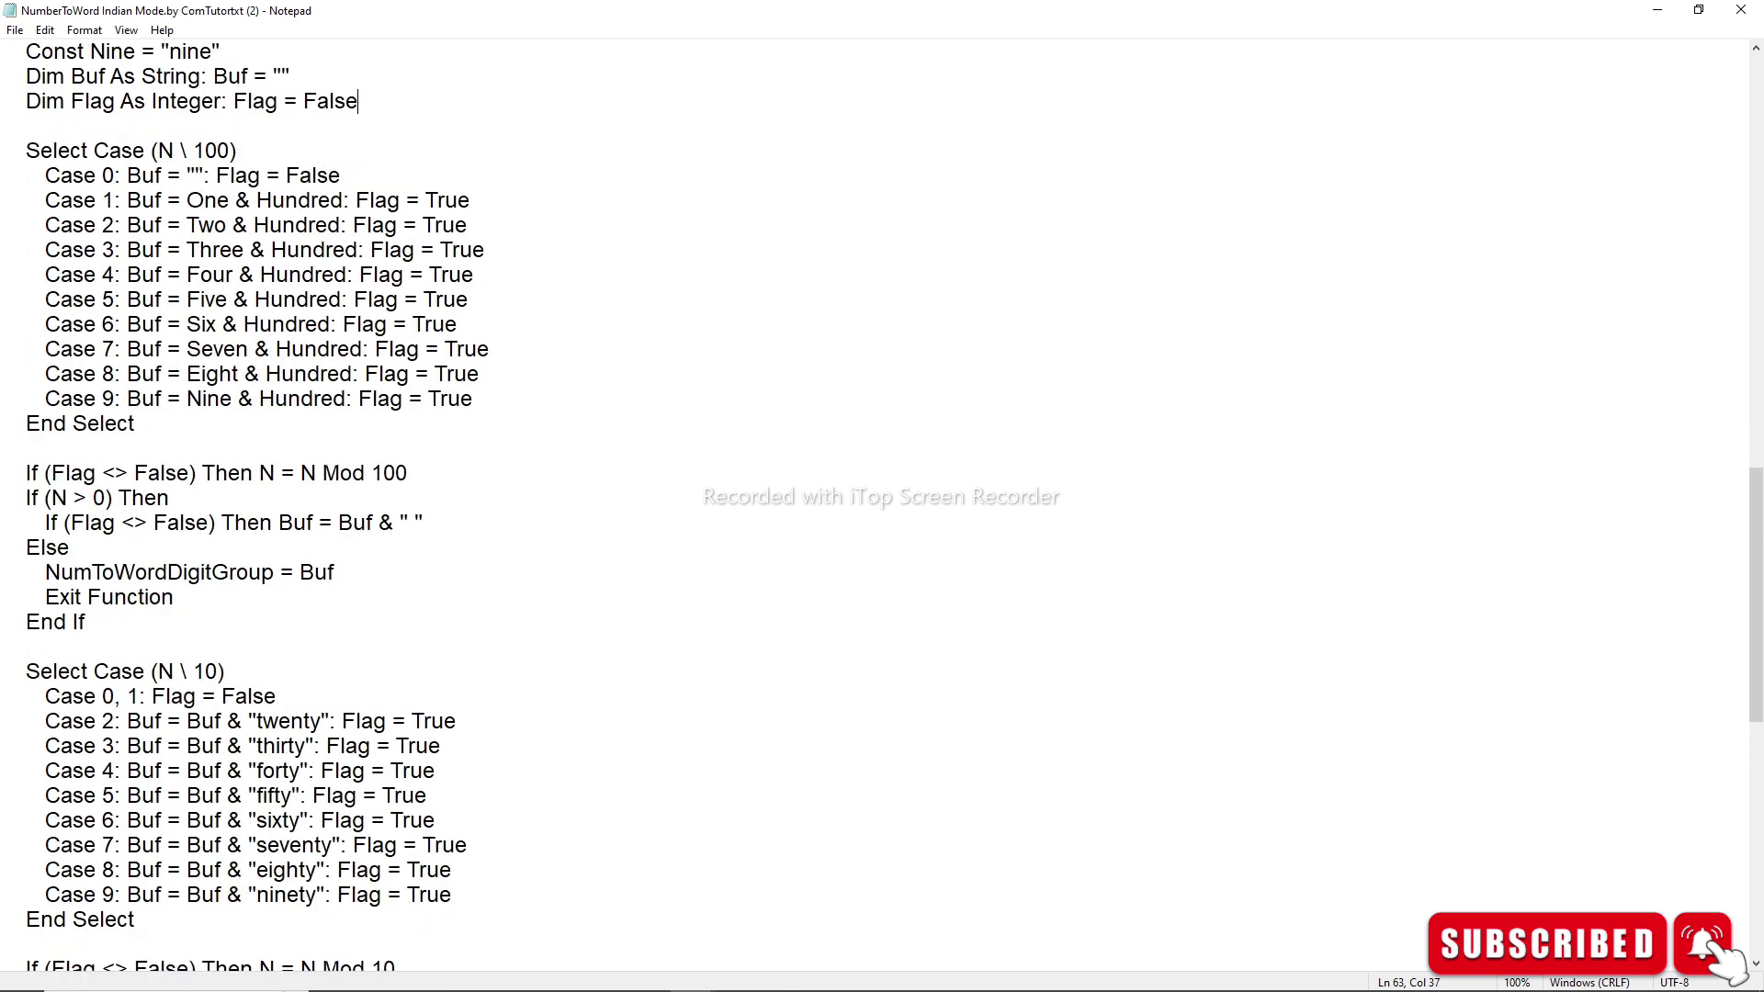
scroll(881, 506, down, 1)
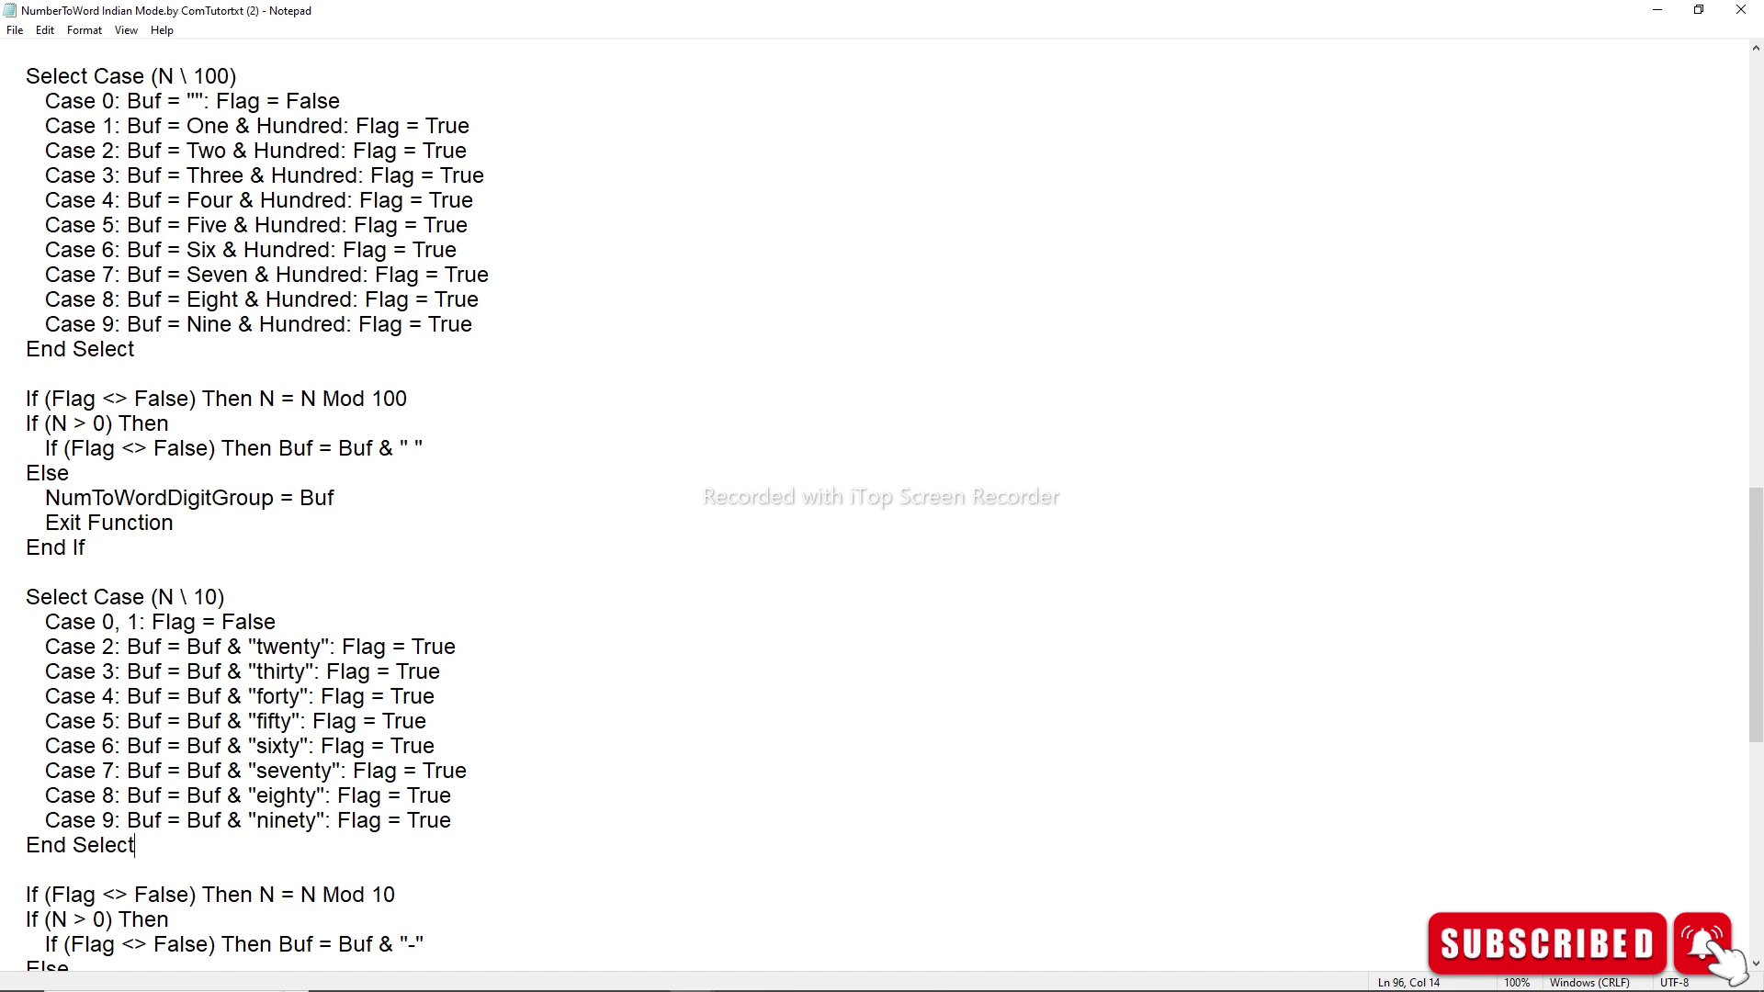
scroll(882, 505, down, 2)
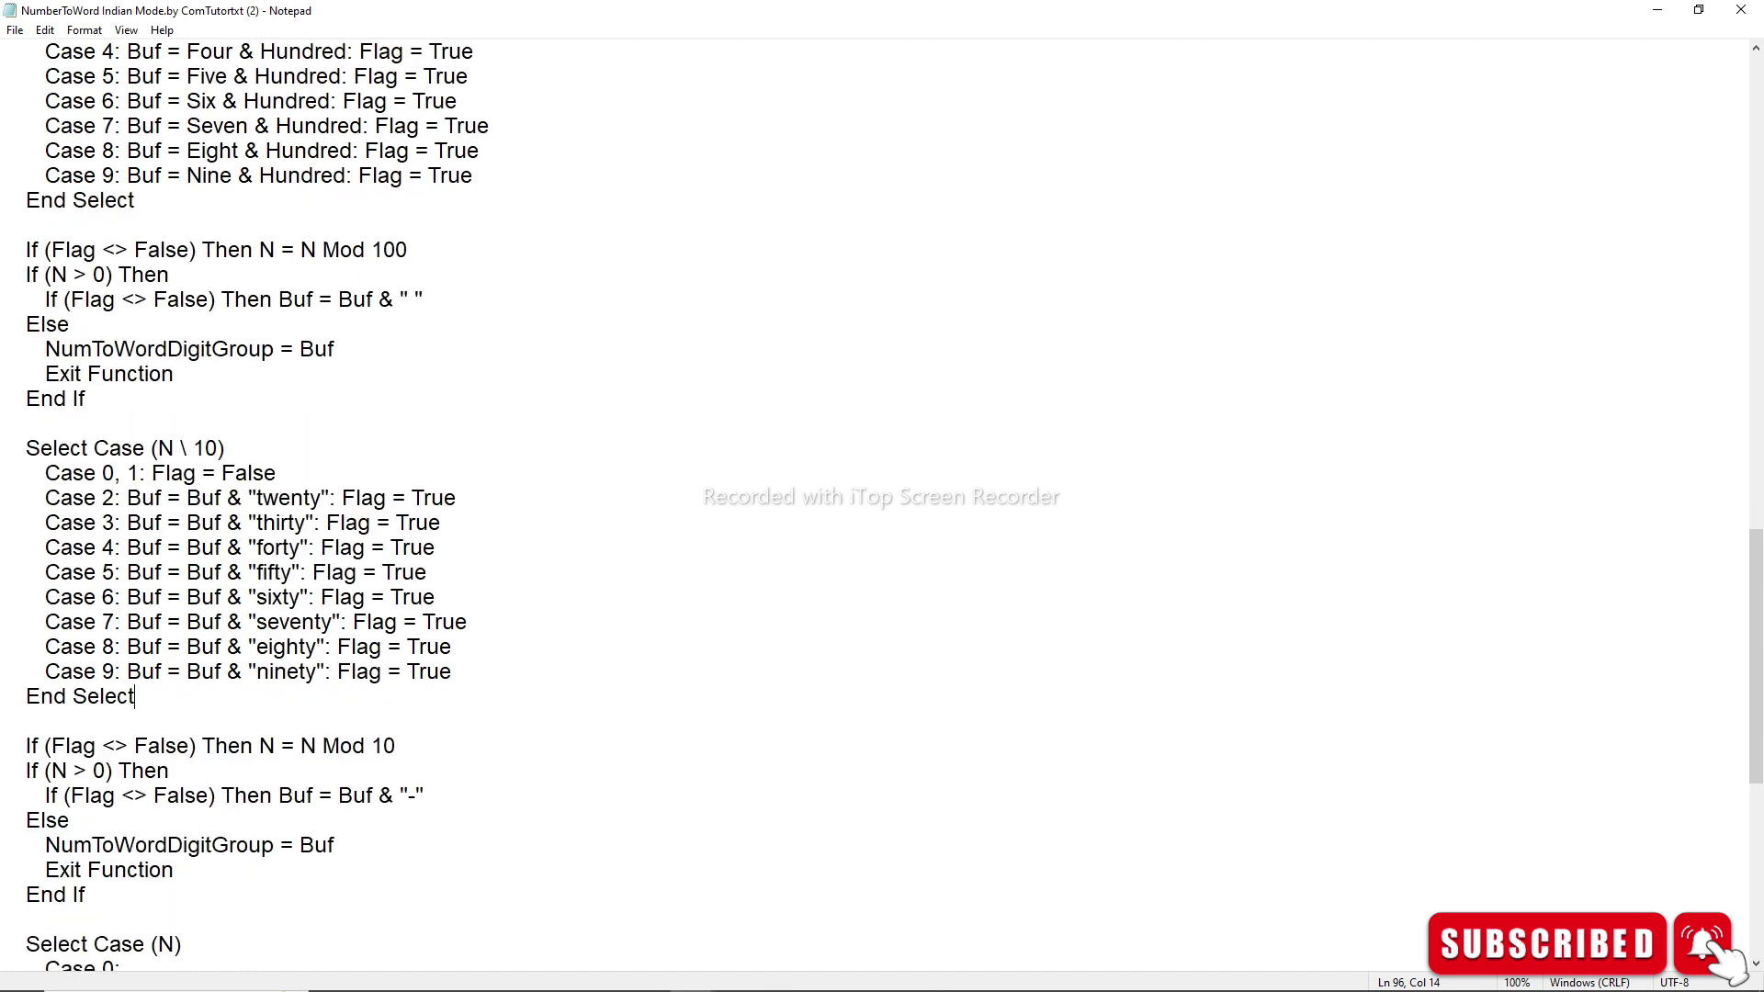
scroll(882, 505, down, 2)
scroll(881, 506, down, 2)
scroll(882, 505, down, 2)
scroll(882, 505, down, 2)
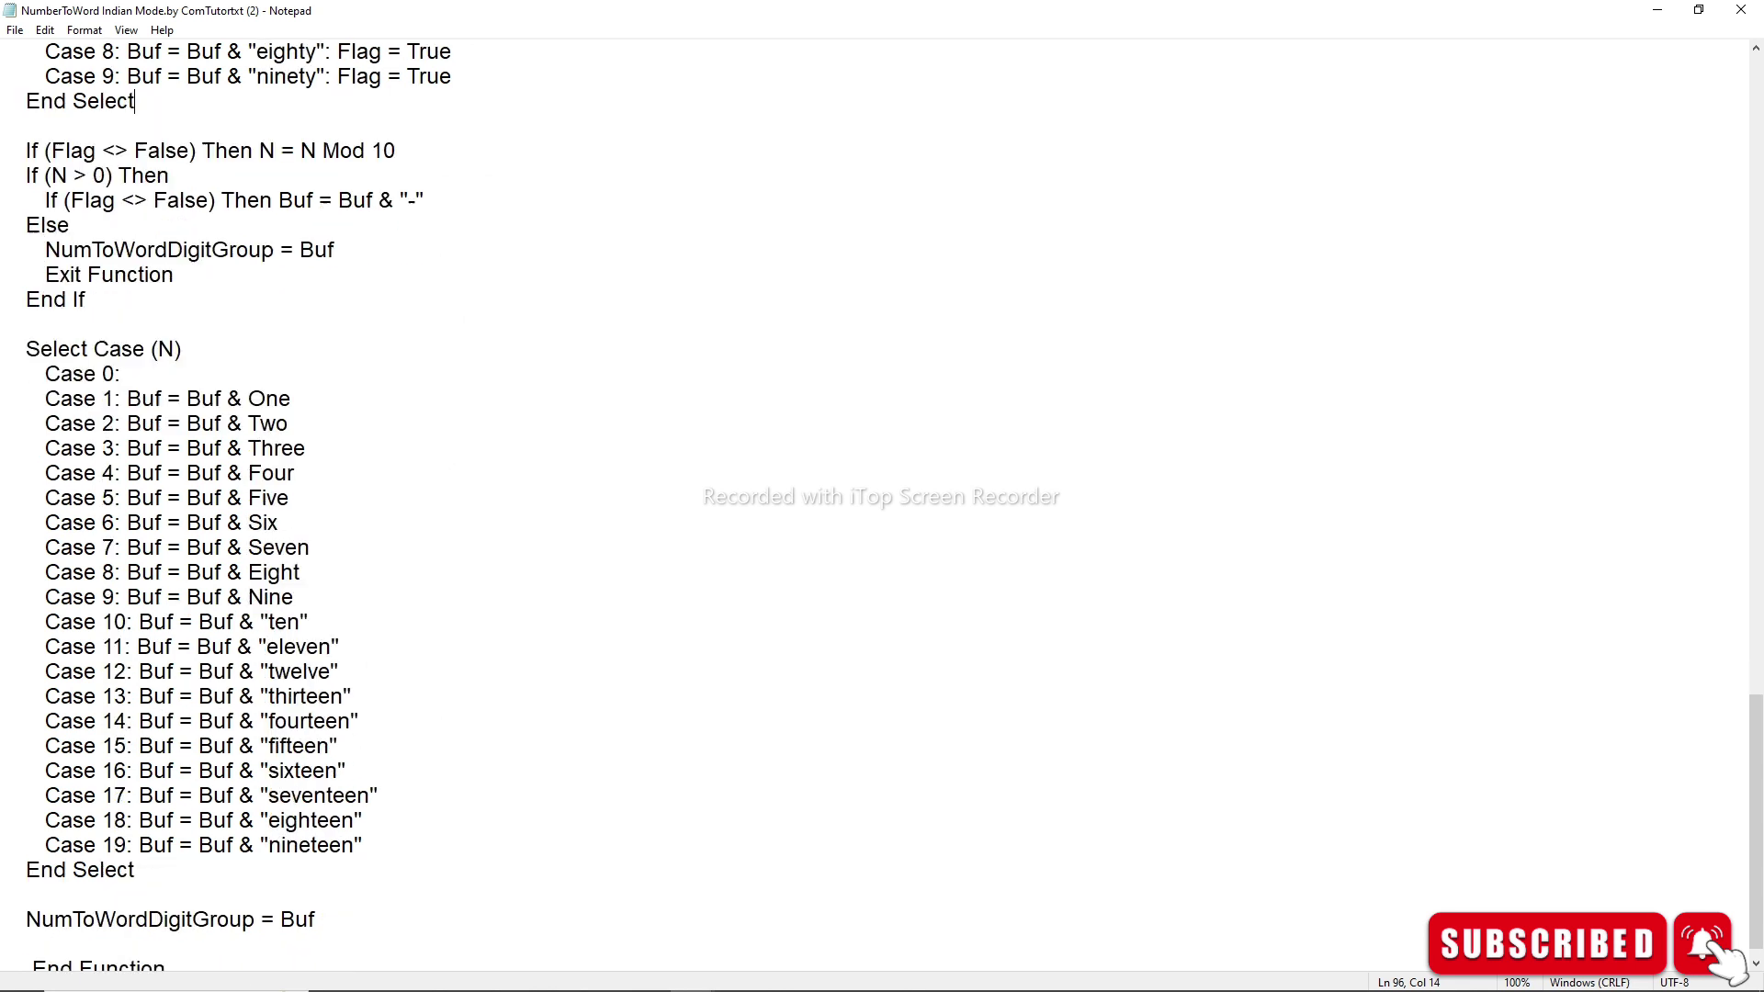
scroll(882, 505, down, 1)
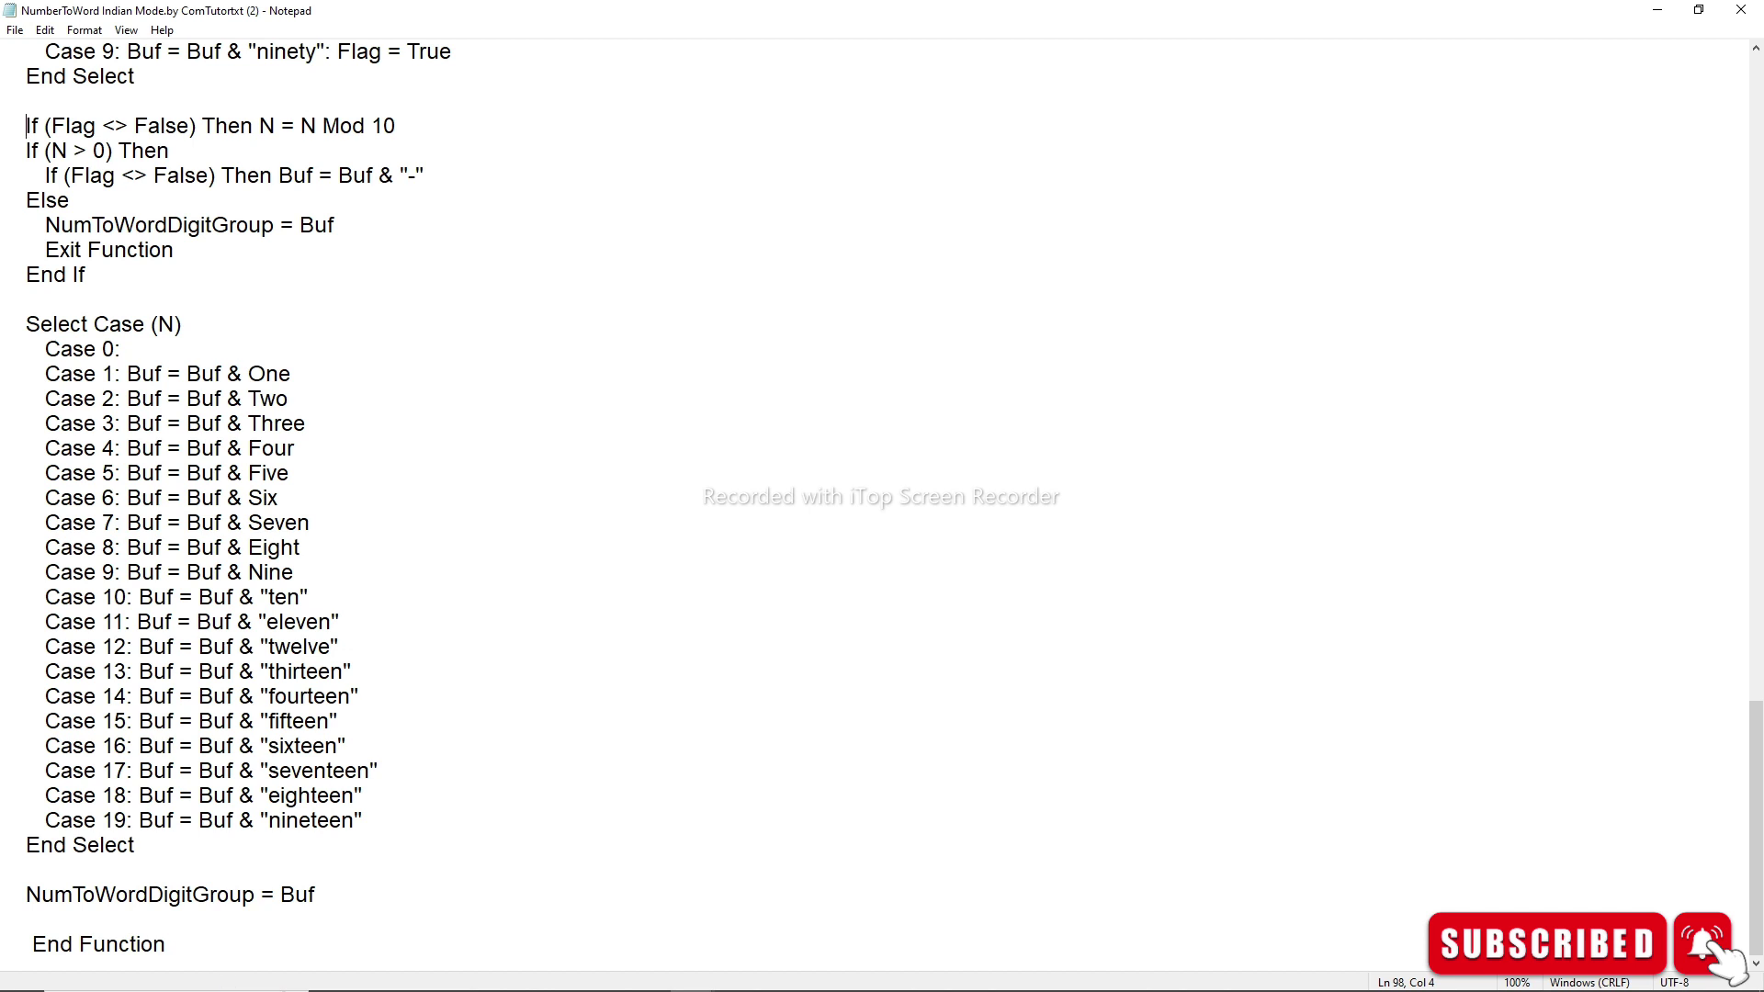
click(166, 944)
scroll(882, 496, up, 9)
scroll(882, 496, up, 7)
scroll(881, 496, up, 9)
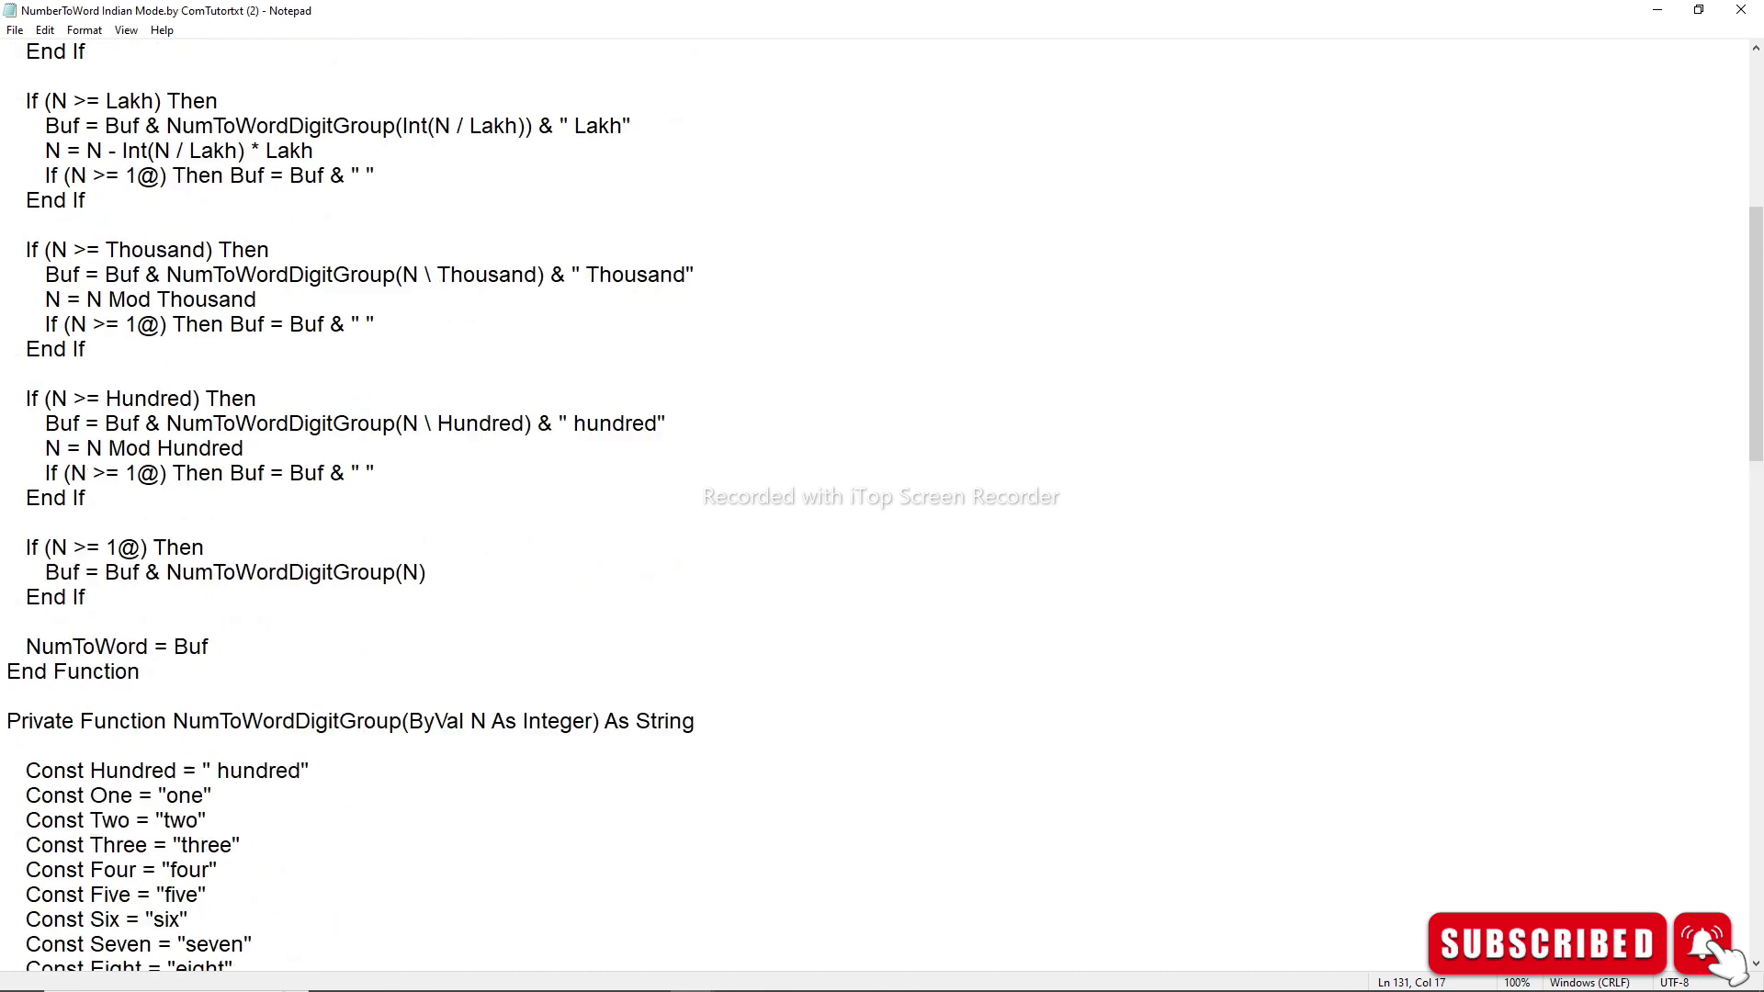
scroll(882, 496, up, 8)
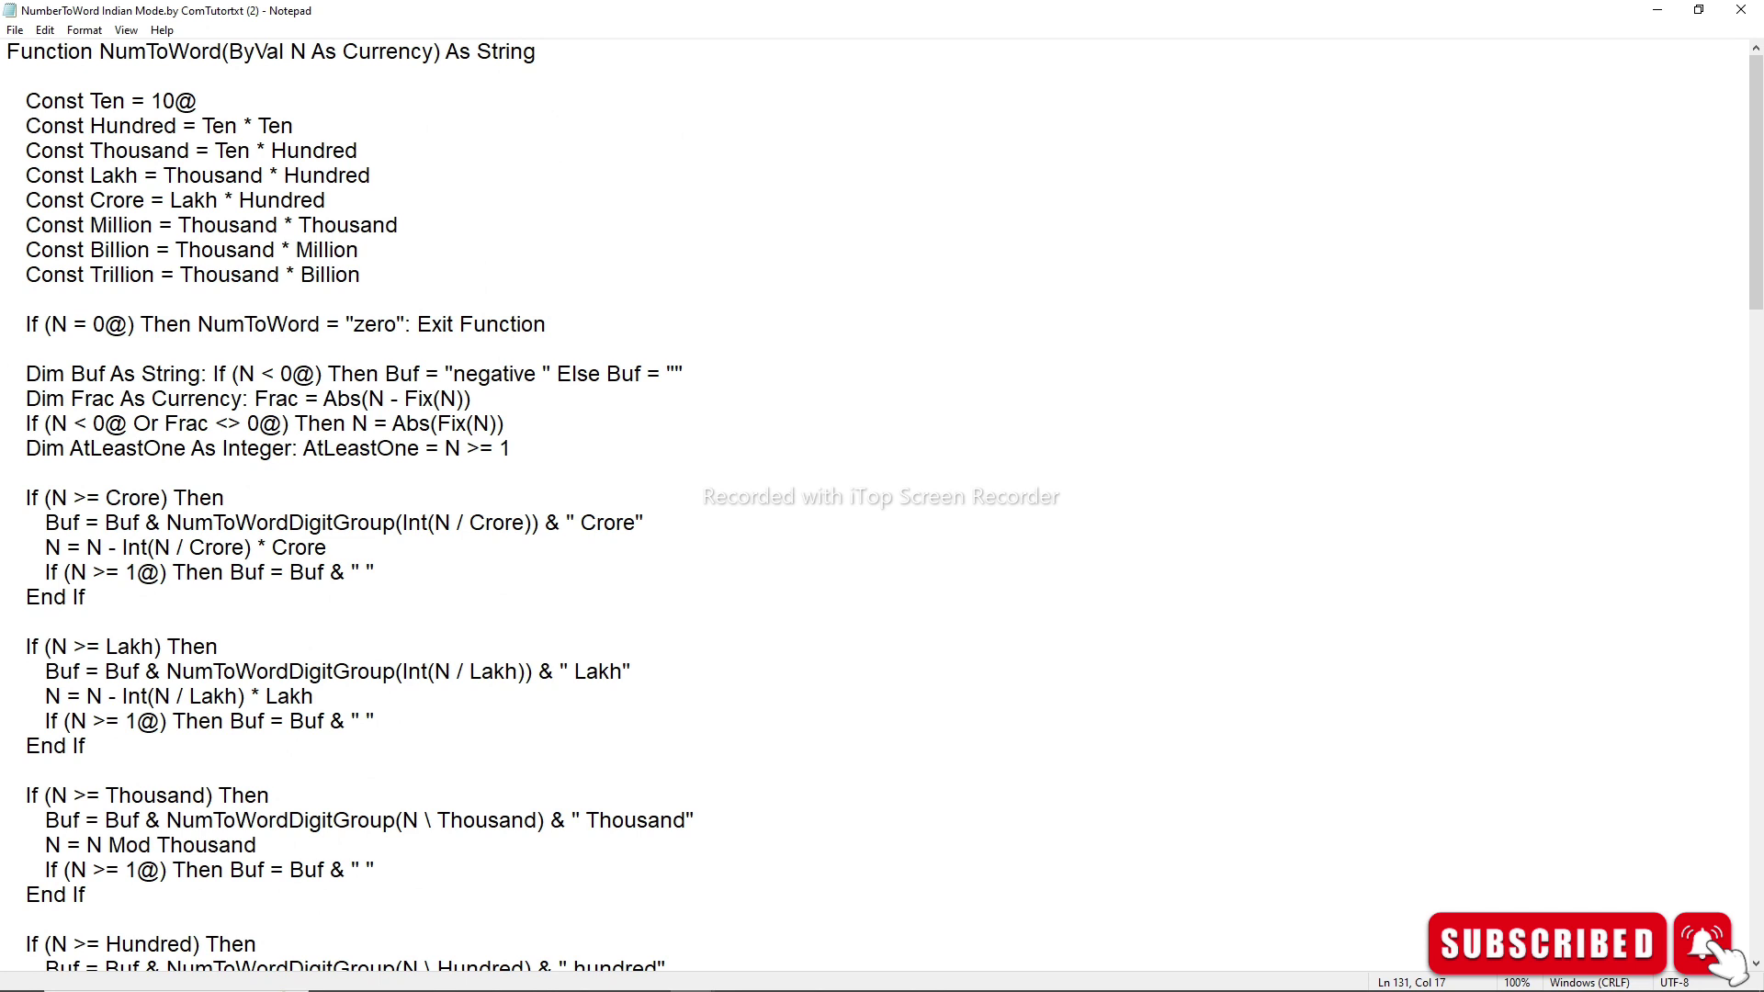
Step: Open Save As for the NumToWord code file, then cancel without saving a copy
click(15, 29)
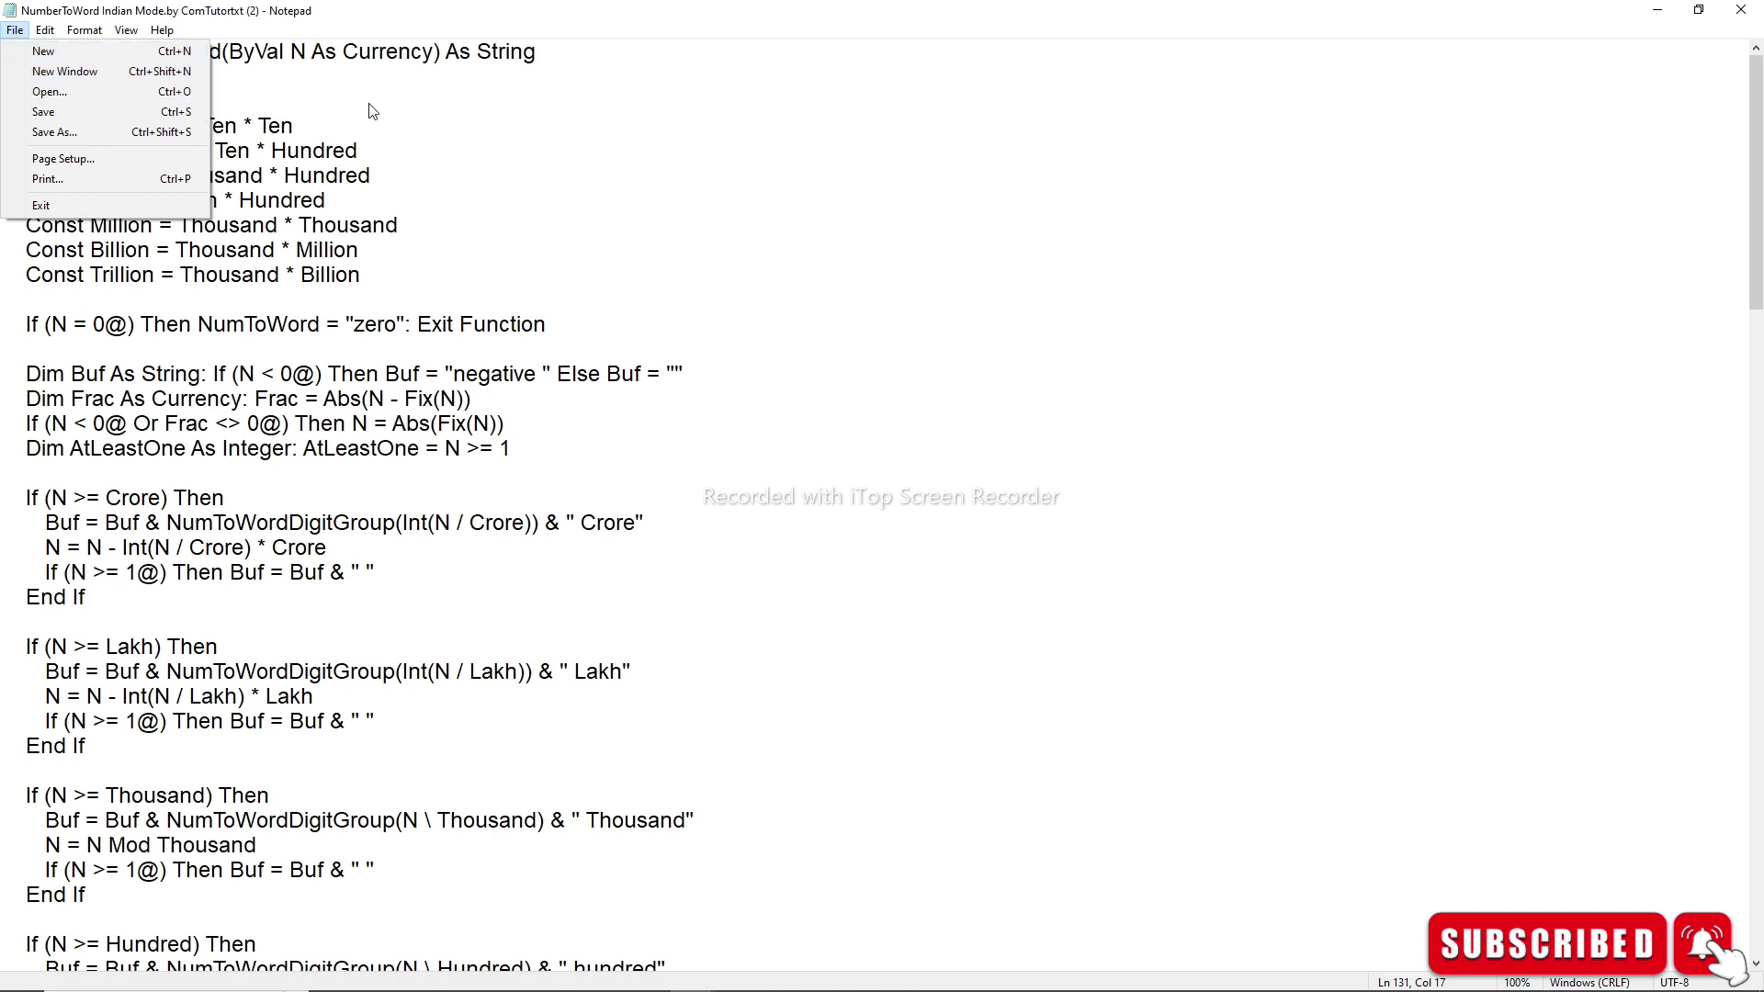
click(64, 133)
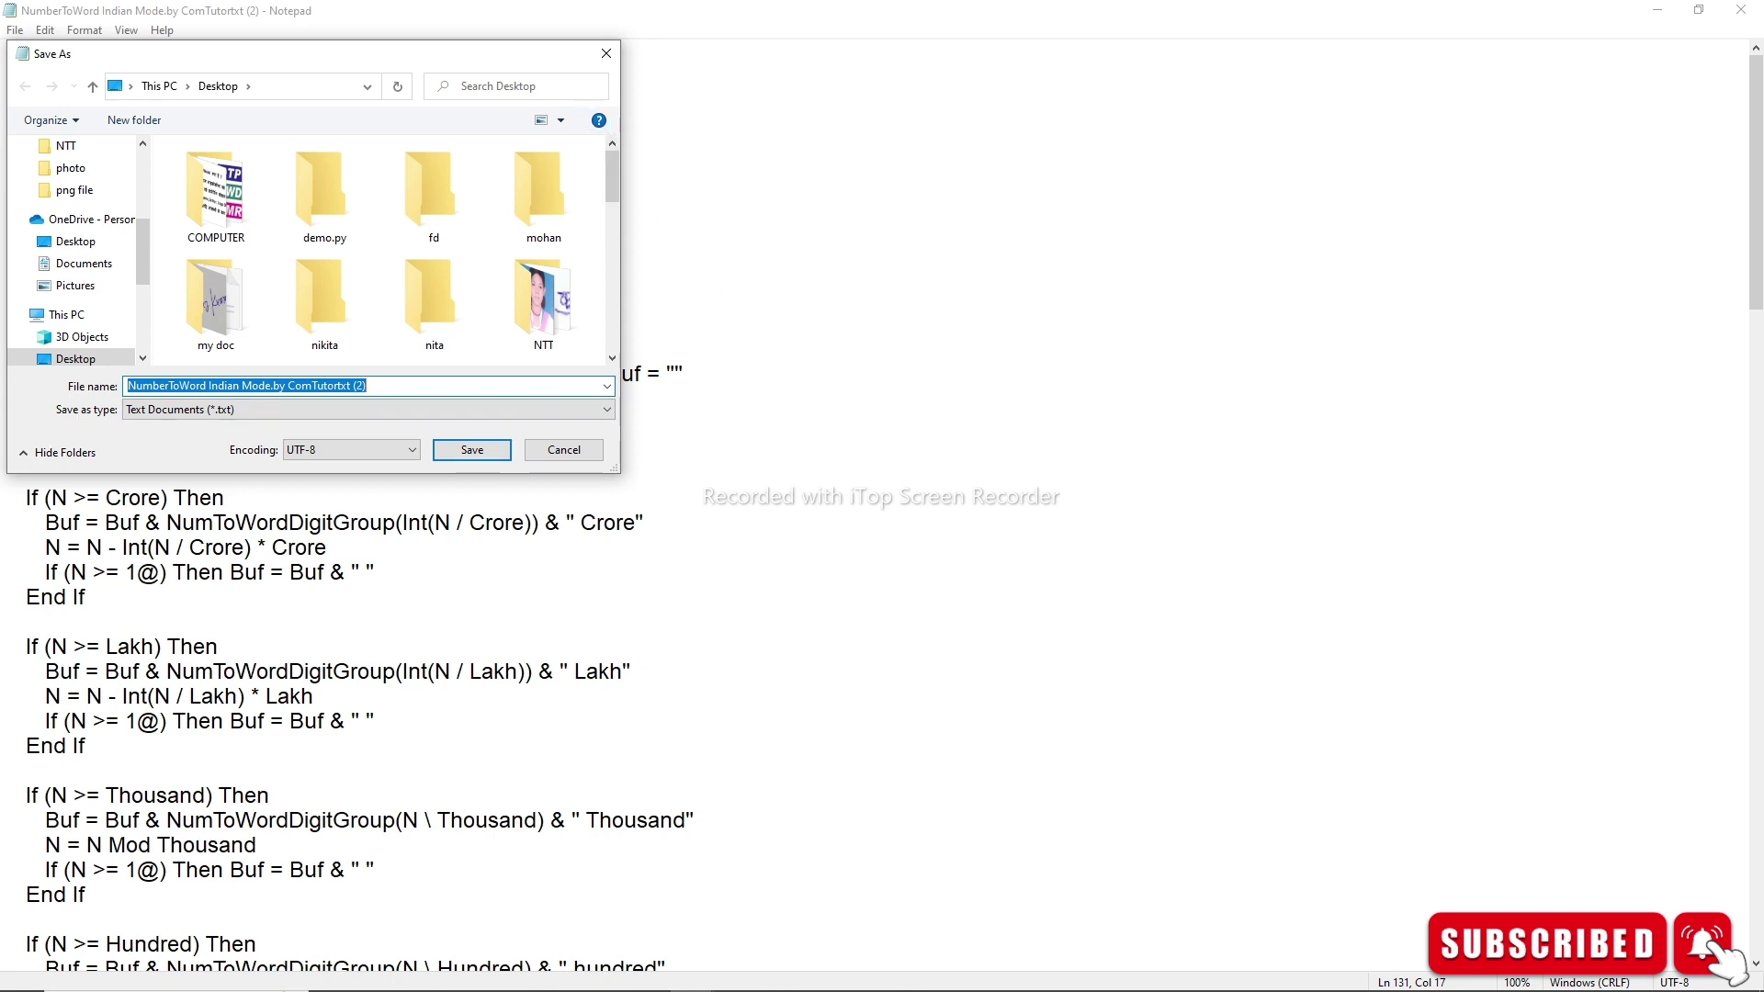
click(606, 55)
click(317, 201)
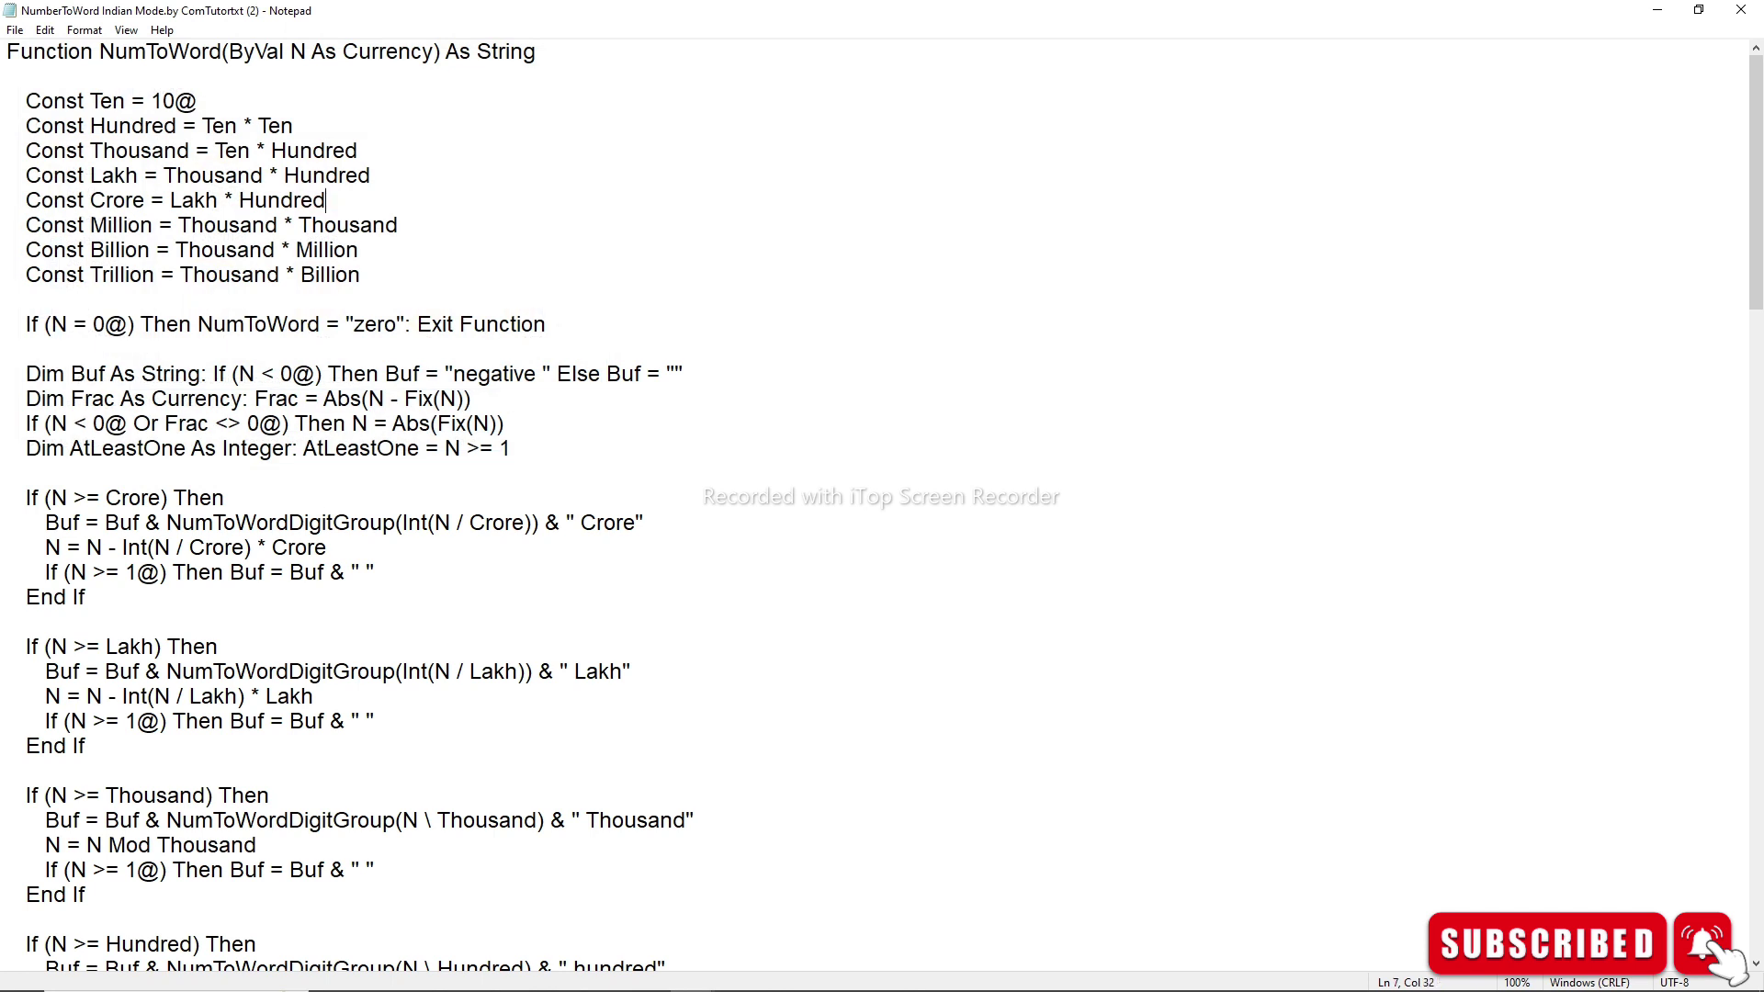
Step: Close Notepad, refresh the desktop, and launch Excel with a new blank workbook
click(1740, 16)
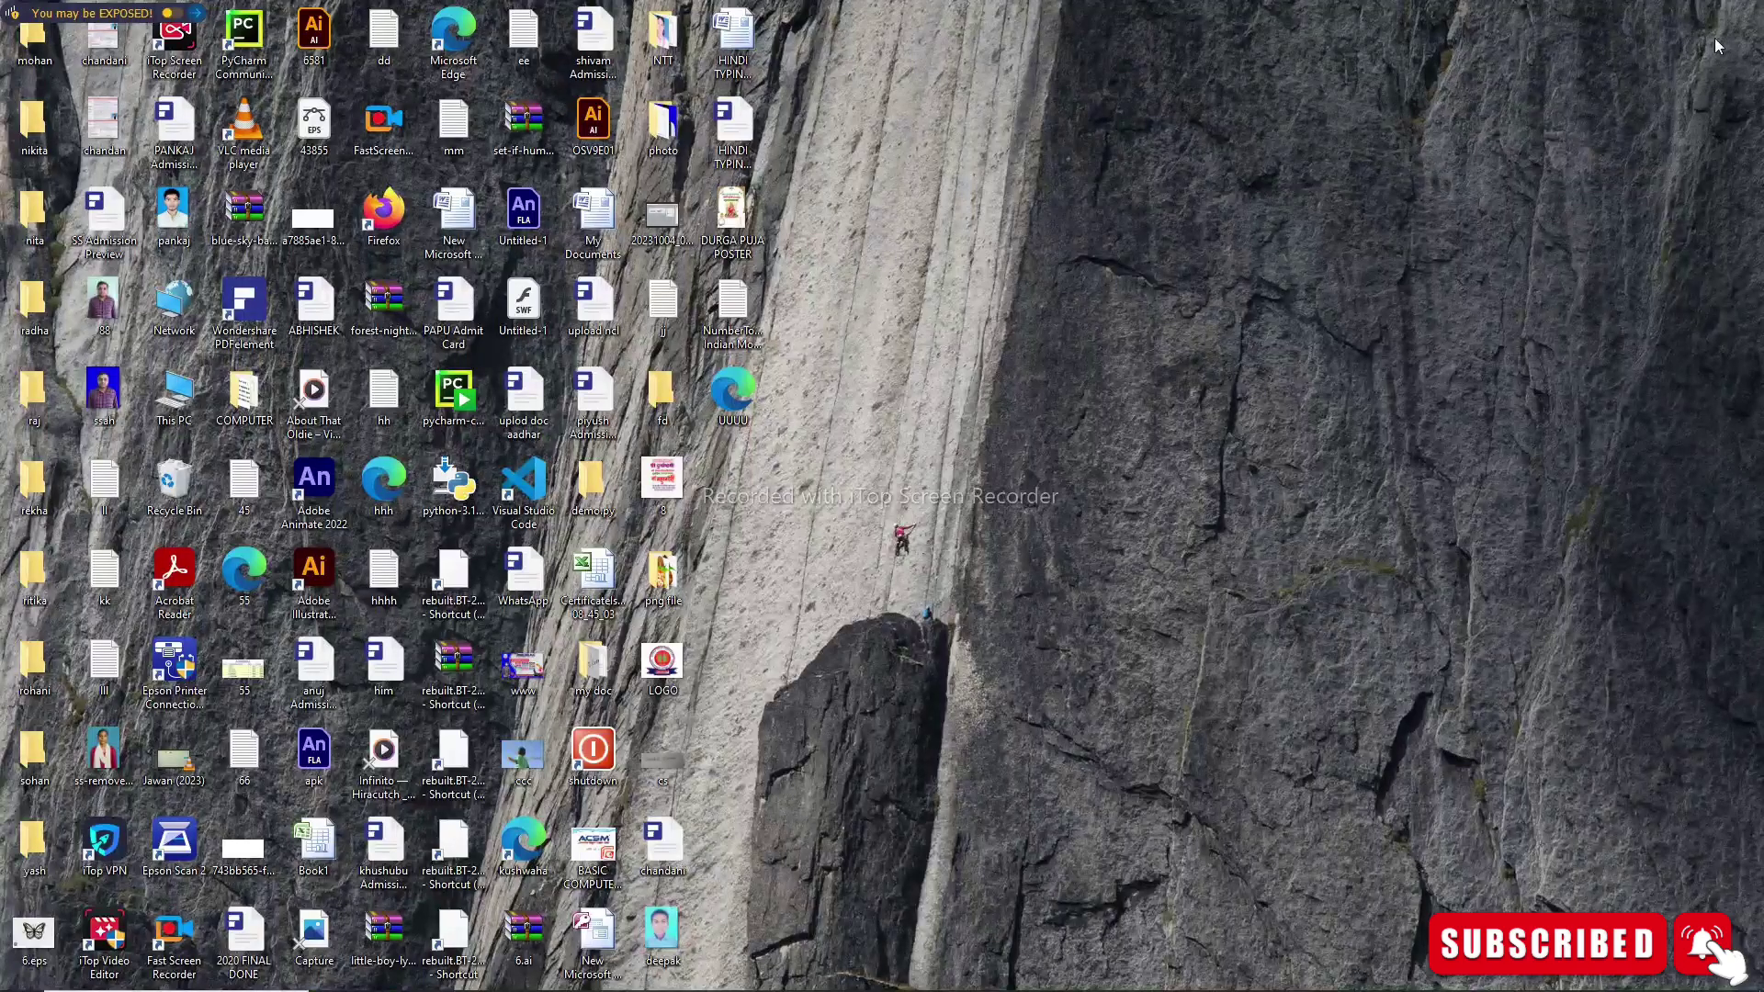
right_click(1156, 538)
click(1191, 592)
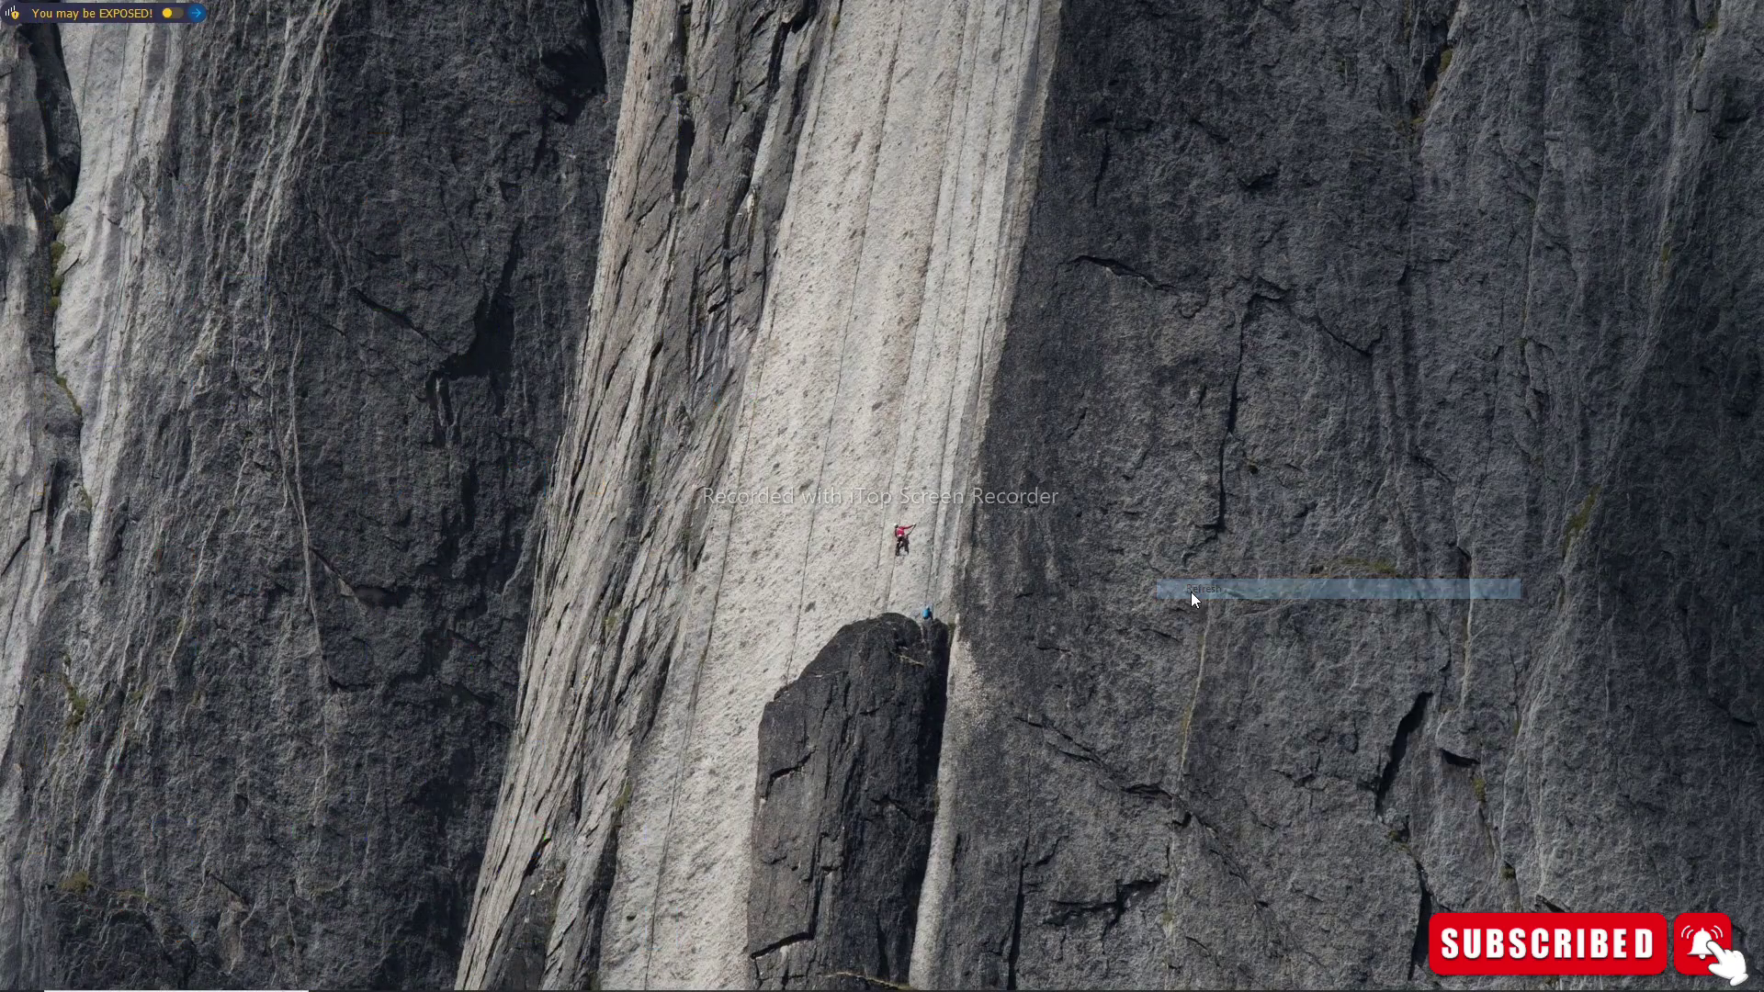
key(super+r)
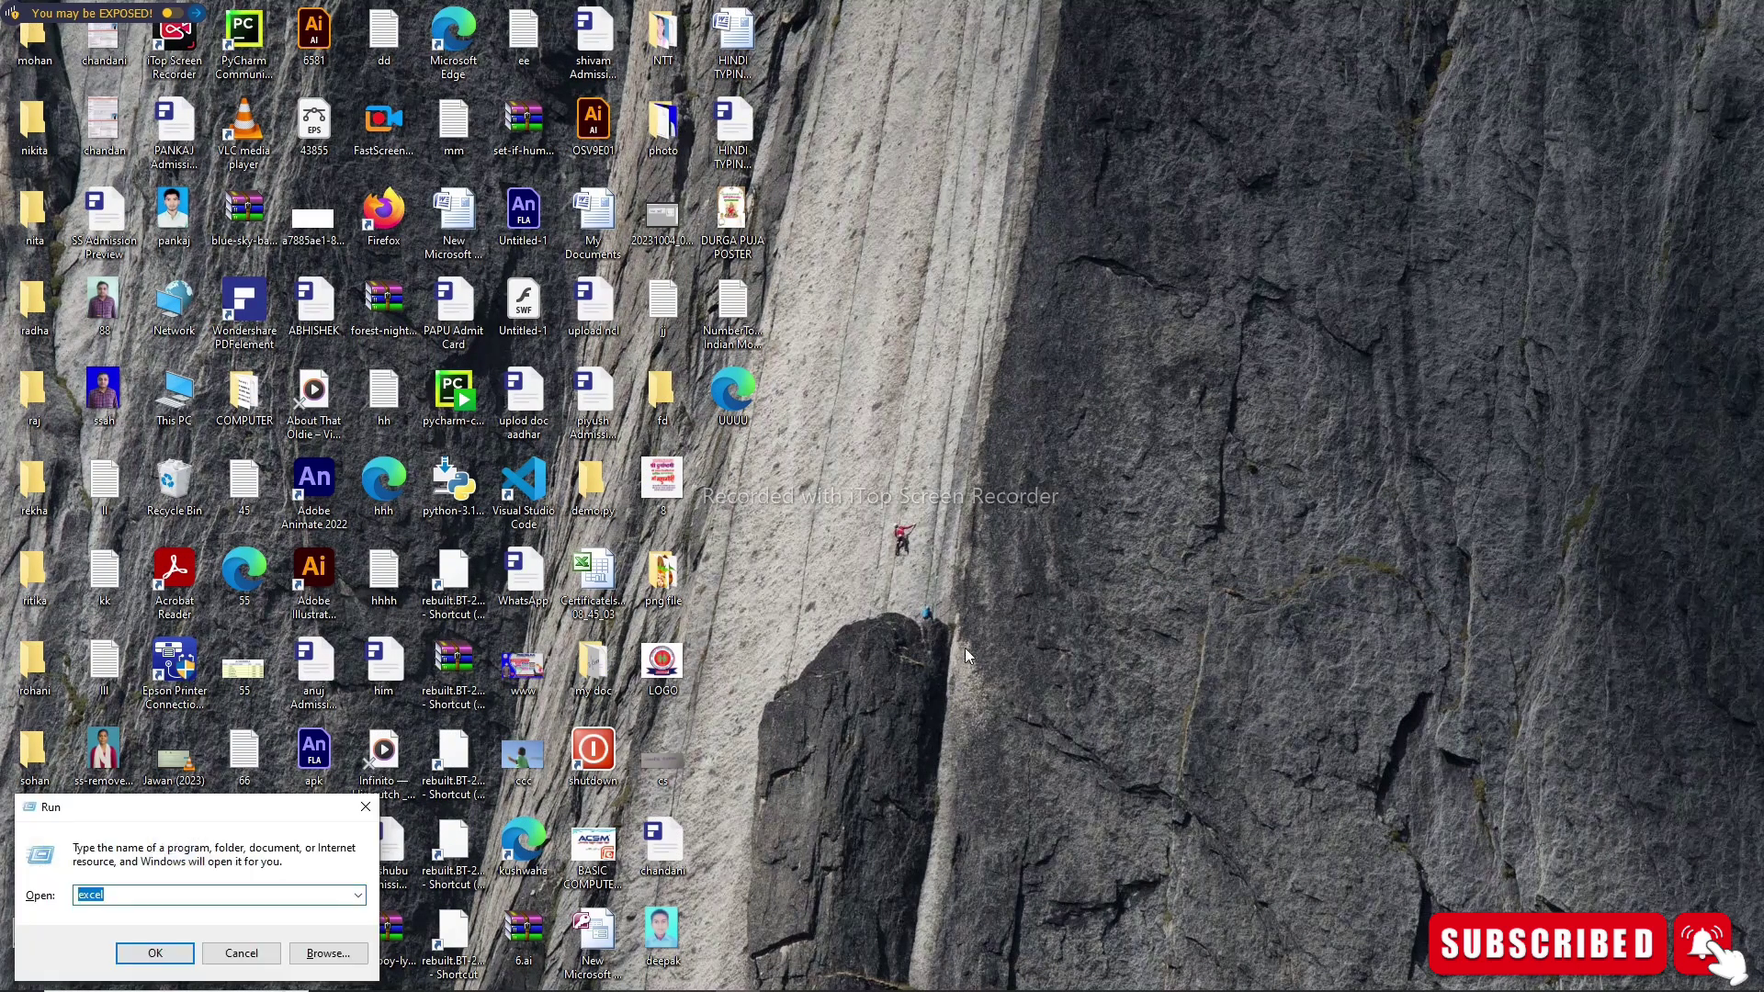
click(174, 955)
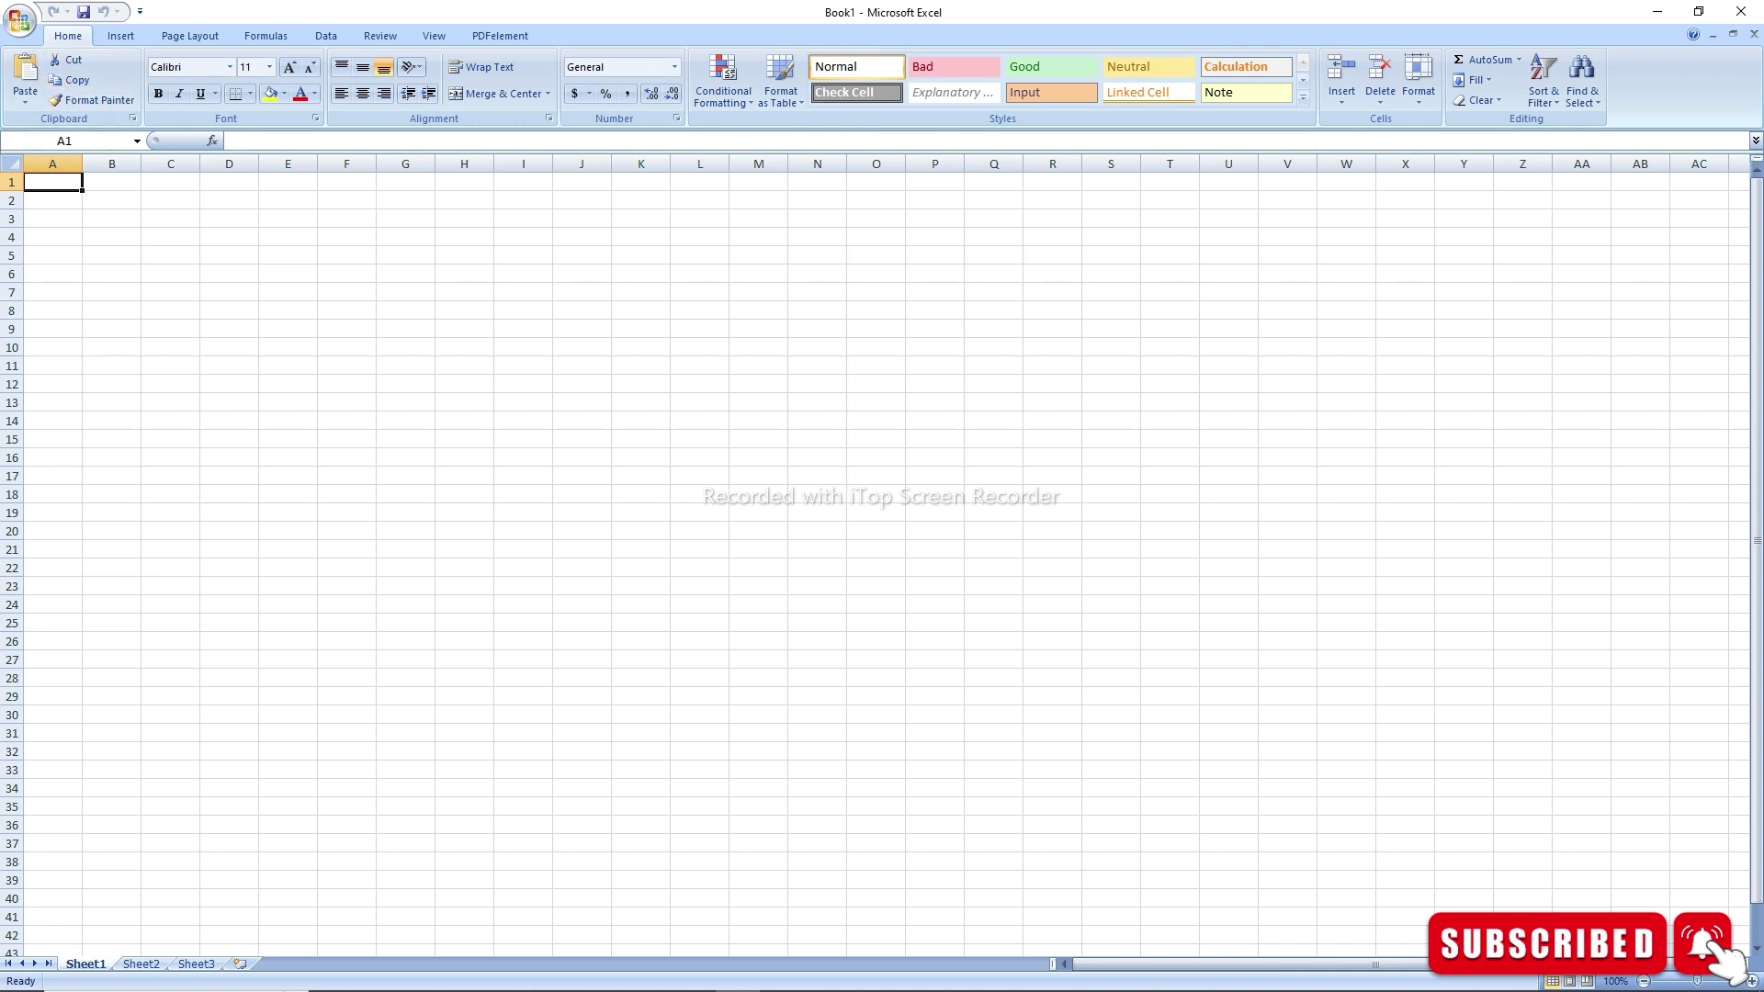
Step: Add a new empty Module1 to Book1's project in the Visual Basic editor
key(alt+F11)
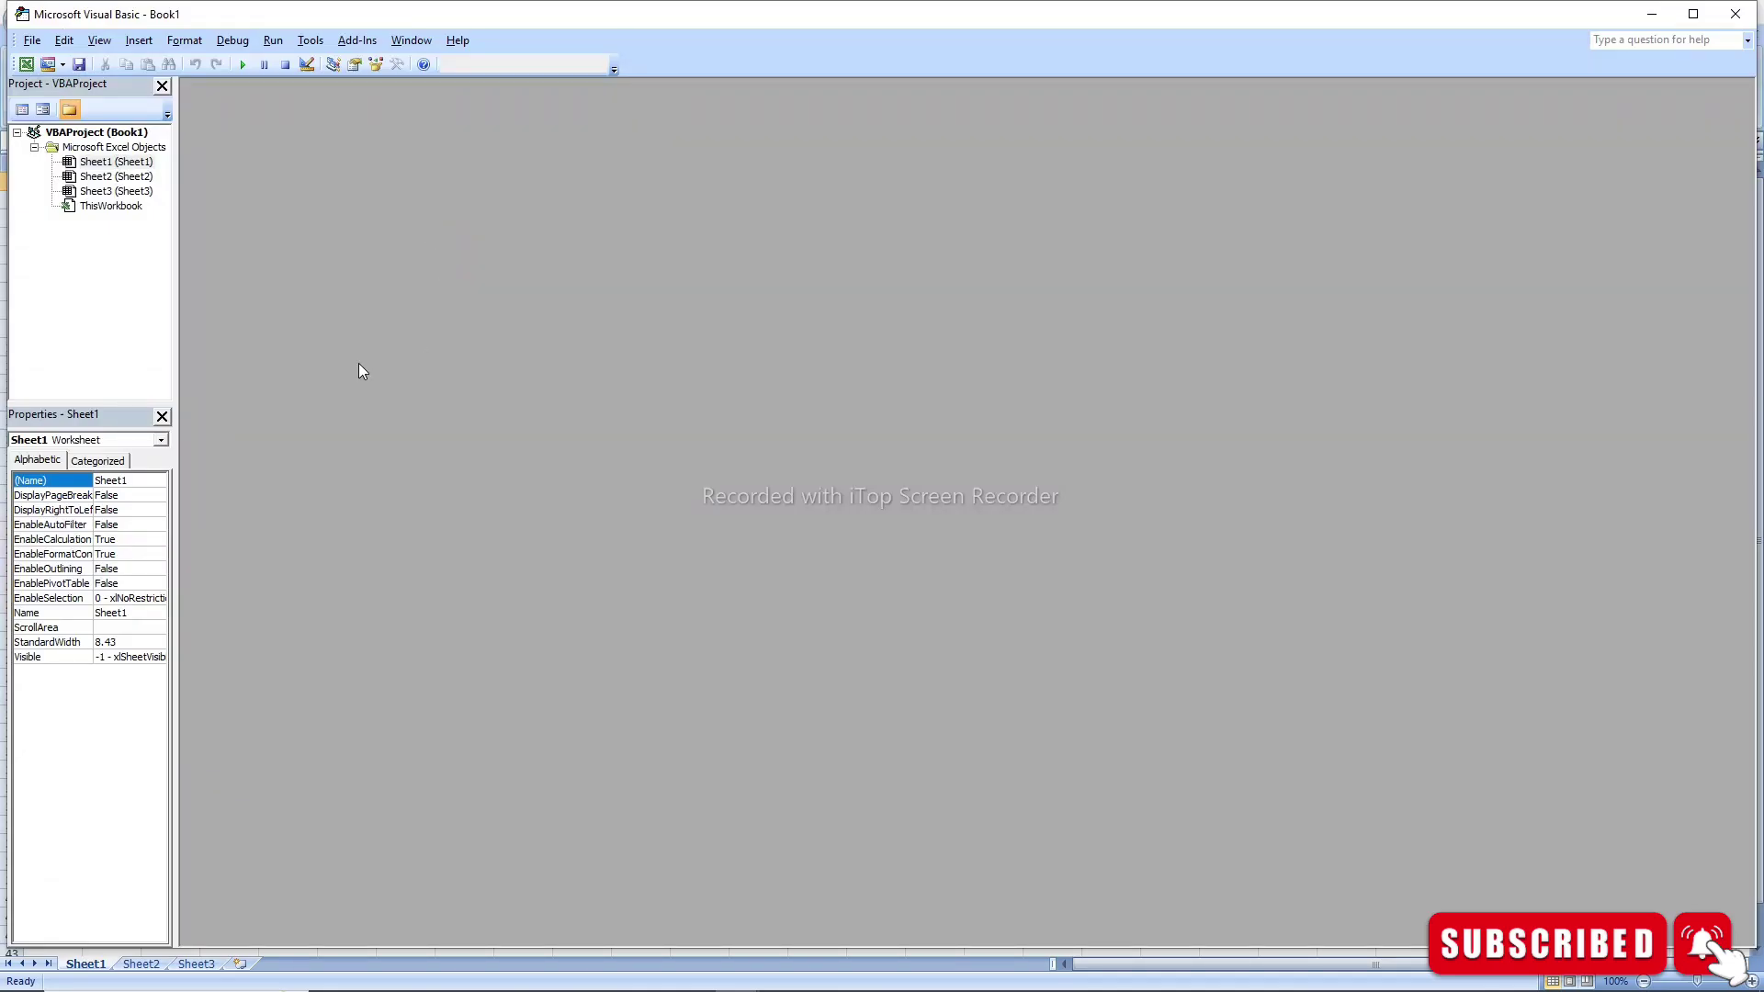
click(138, 41)
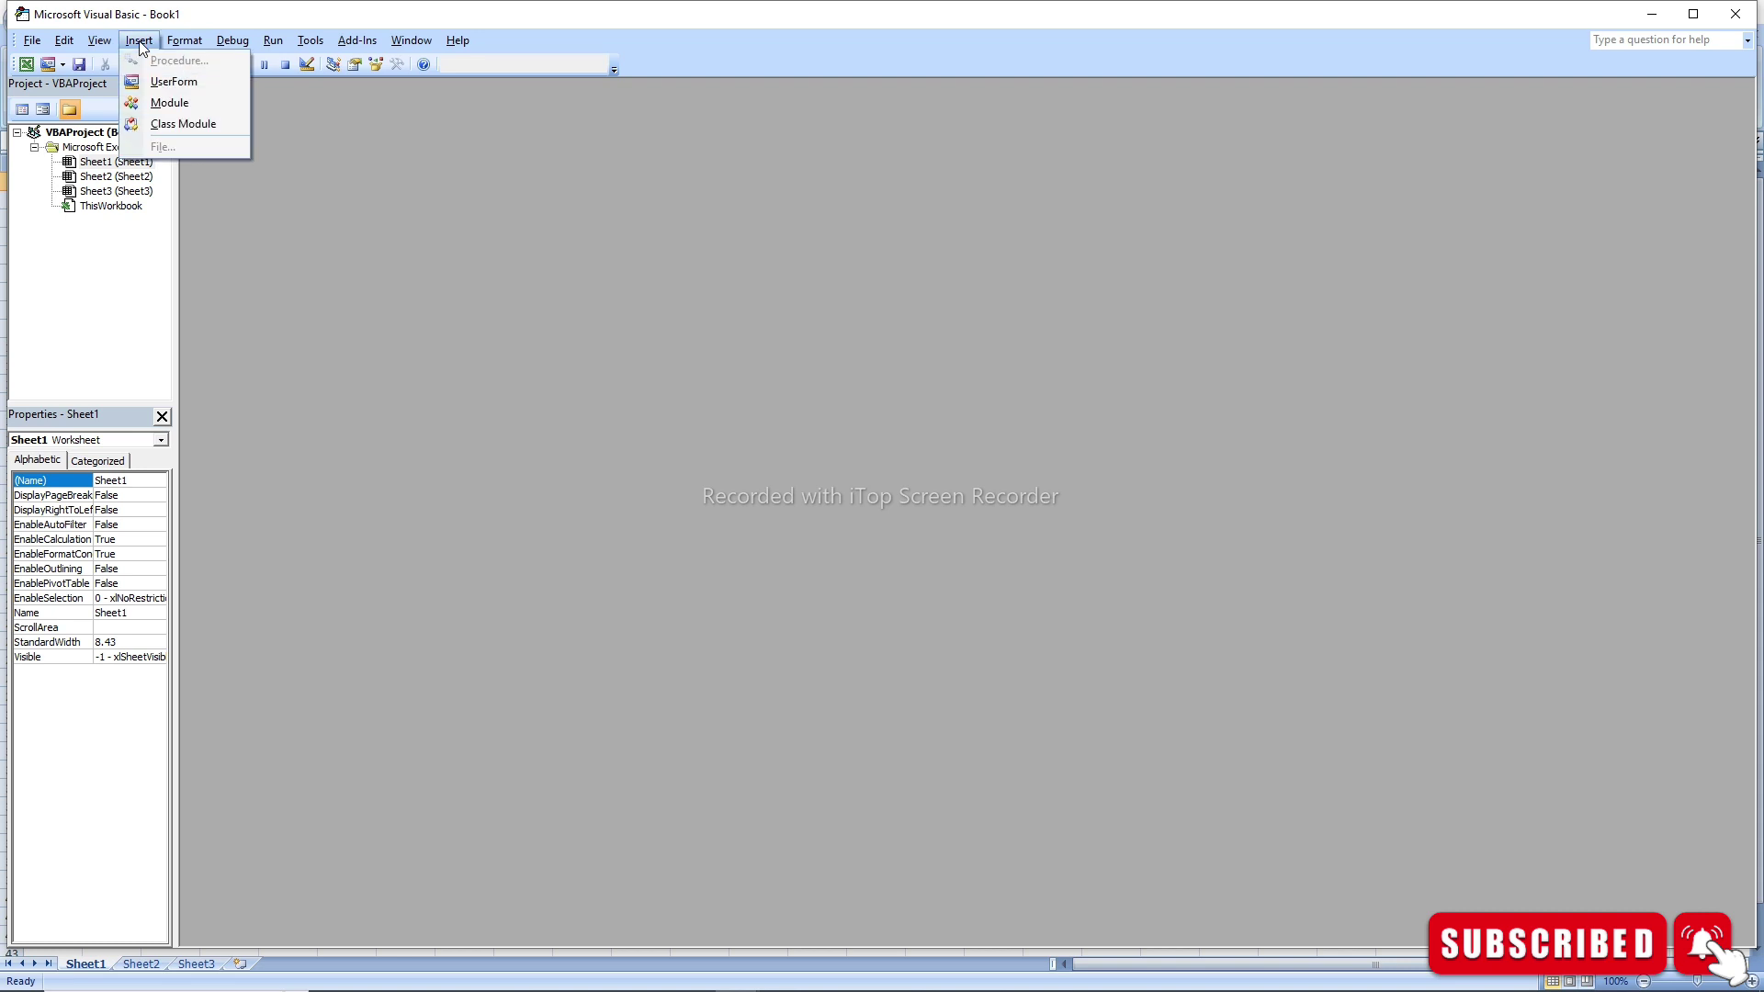
click(161, 104)
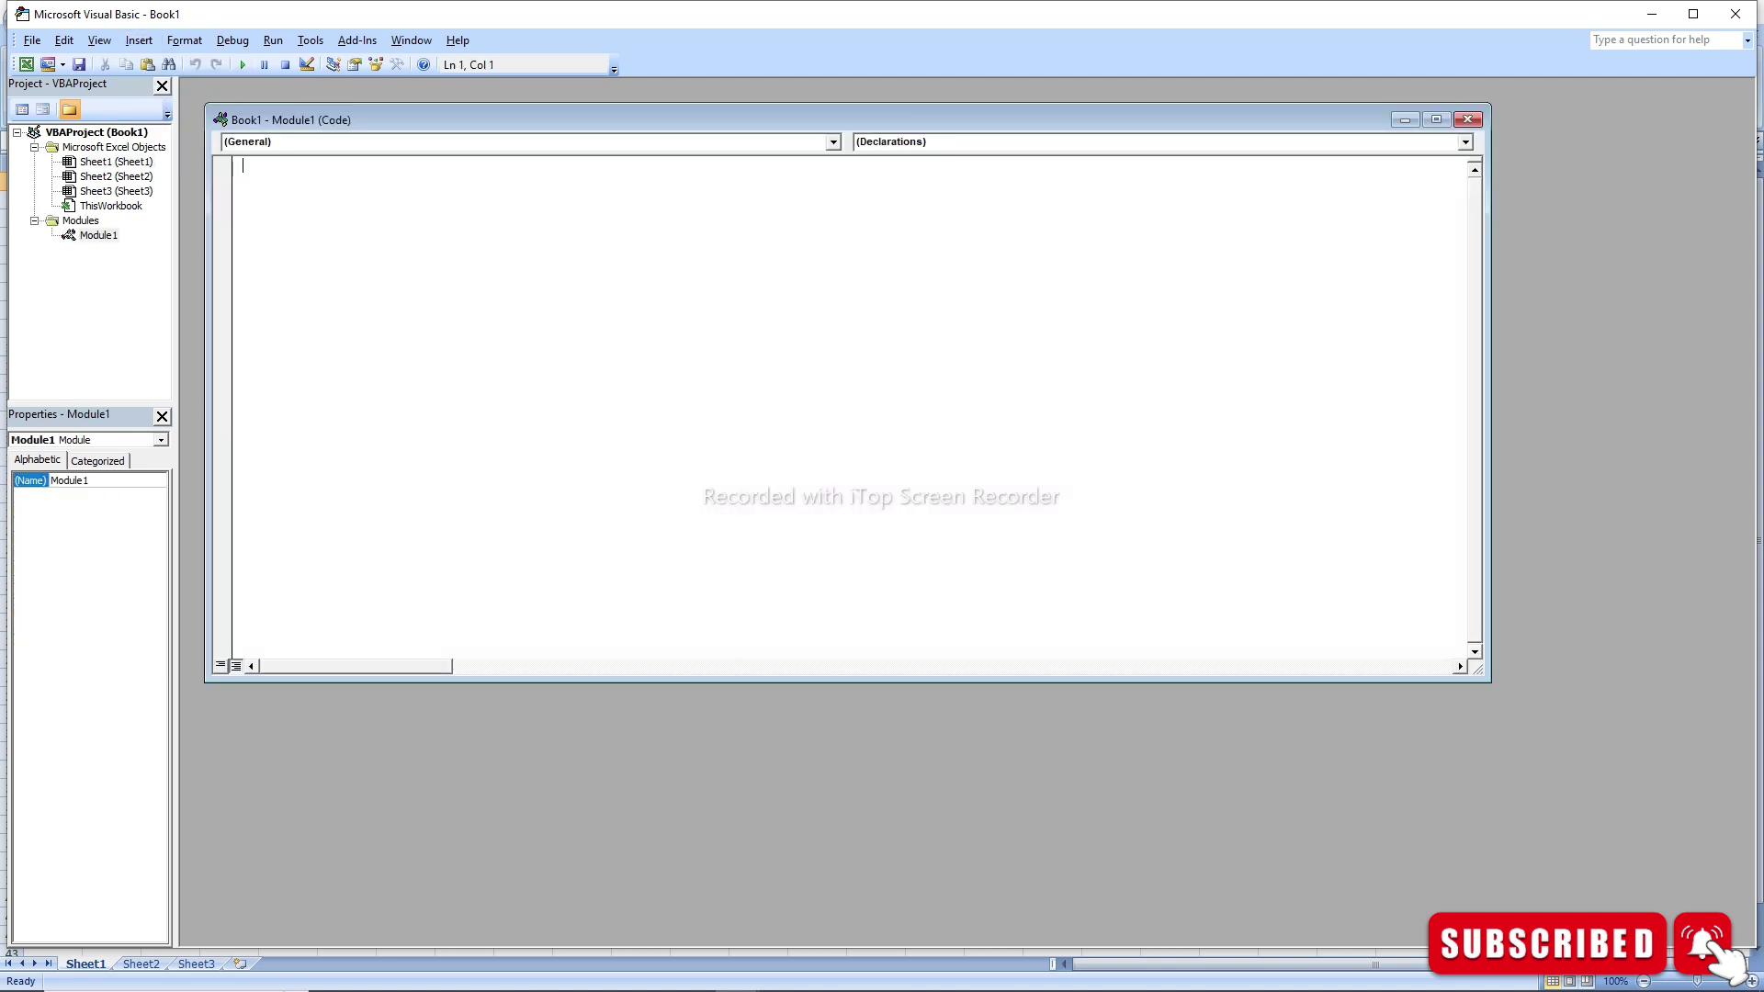